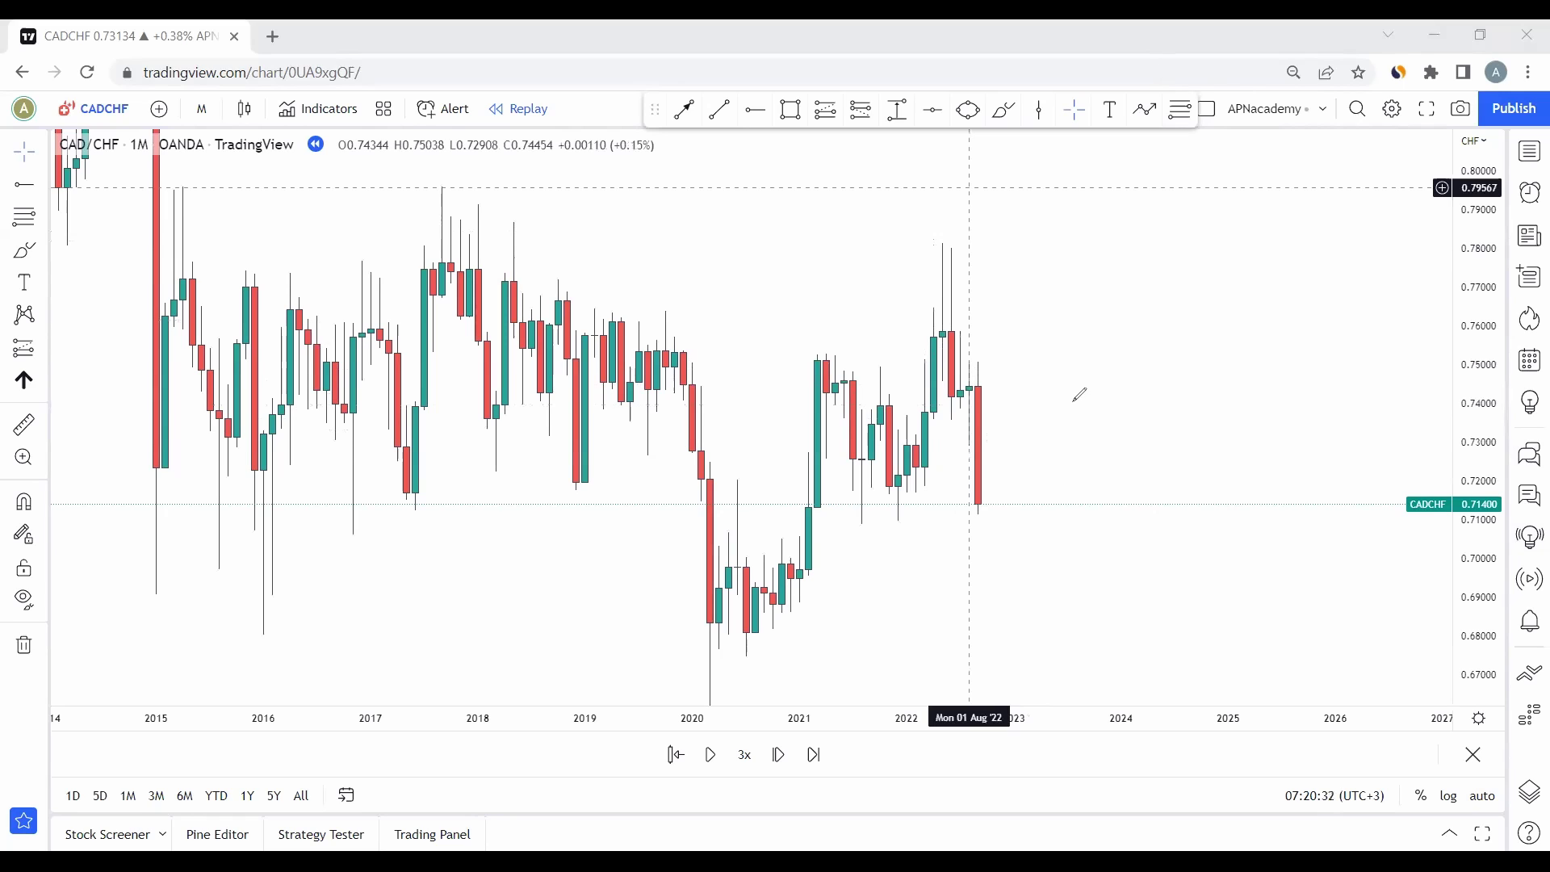
Step: Sketch the latest swing high and drop over the monthly candles, with a matching lower-high diagram in the empty area beside them
{"action": "mouse_move", "coordinate": [943, 313]}
{"action": "left_mouse_down"}
{"action": "mouse_move", "coordinate": [985, 384]}
{"action": "mouse_move", "coordinate": [982, 510]}
{"action": "left_mouse_up"}
{"action": "mouse_move", "coordinate": [1096, 356]}
{"action": "left_mouse_down"}
{"action": "mouse_move", "coordinate": [1149, 194]}
{"action": "mouse_move", "coordinate": [1241, 384]}
{"action": "left_mouse_up"}
{"action": "left_click_drag", "start_coordinate": [1121, 185], "coordinate": [1187, 196]}
{"action": "mouse_move", "coordinate": [1196, 279]}
{"action": "left_mouse_down"}
{"action": "mouse_move", "coordinate": [1287, 260]}
{"action": "mouse_move", "coordinate": [1299, 280]}
{"action": "mouse_move", "coordinate": [1327, 275]}
{"action": "left_mouse_up"}
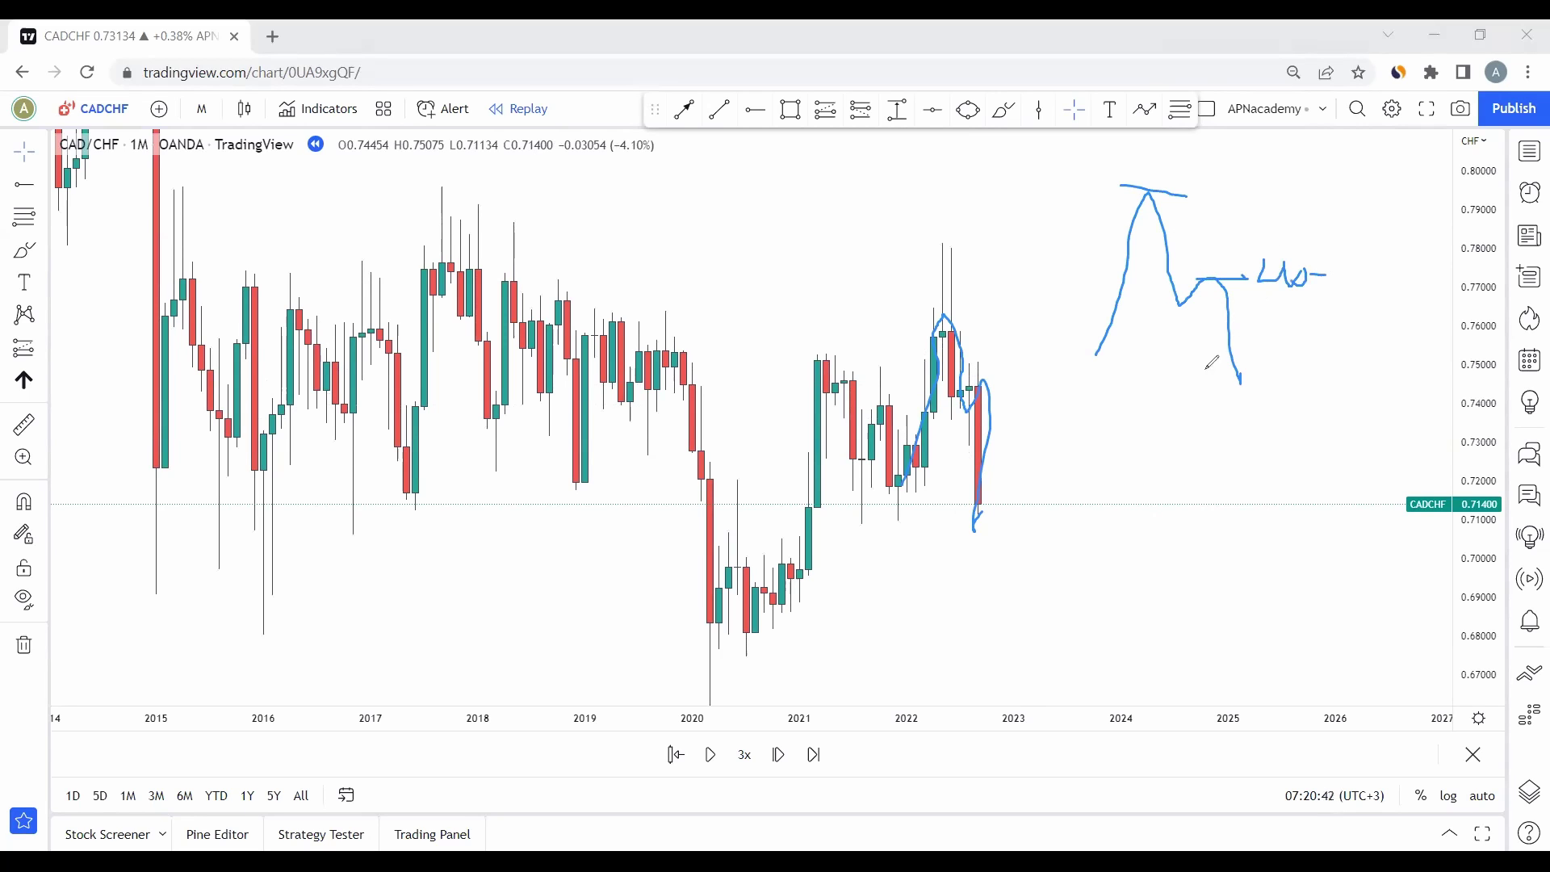
Step: Add a broken-support line with a circled retest to the lower-high diagram, and erase all the sketches
{"action": "left_click_drag", "start_coordinate": [1181, 309], "coordinate": [1351, 333]}
{"action": "mouse_move", "coordinate": [1241, 378]}
{"action": "left_mouse_down"}
{"action": "mouse_move", "coordinate": [1319, 319]}
{"action": "mouse_move", "coordinate": [1299, 331]}
{"action": "left_mouse_up"}
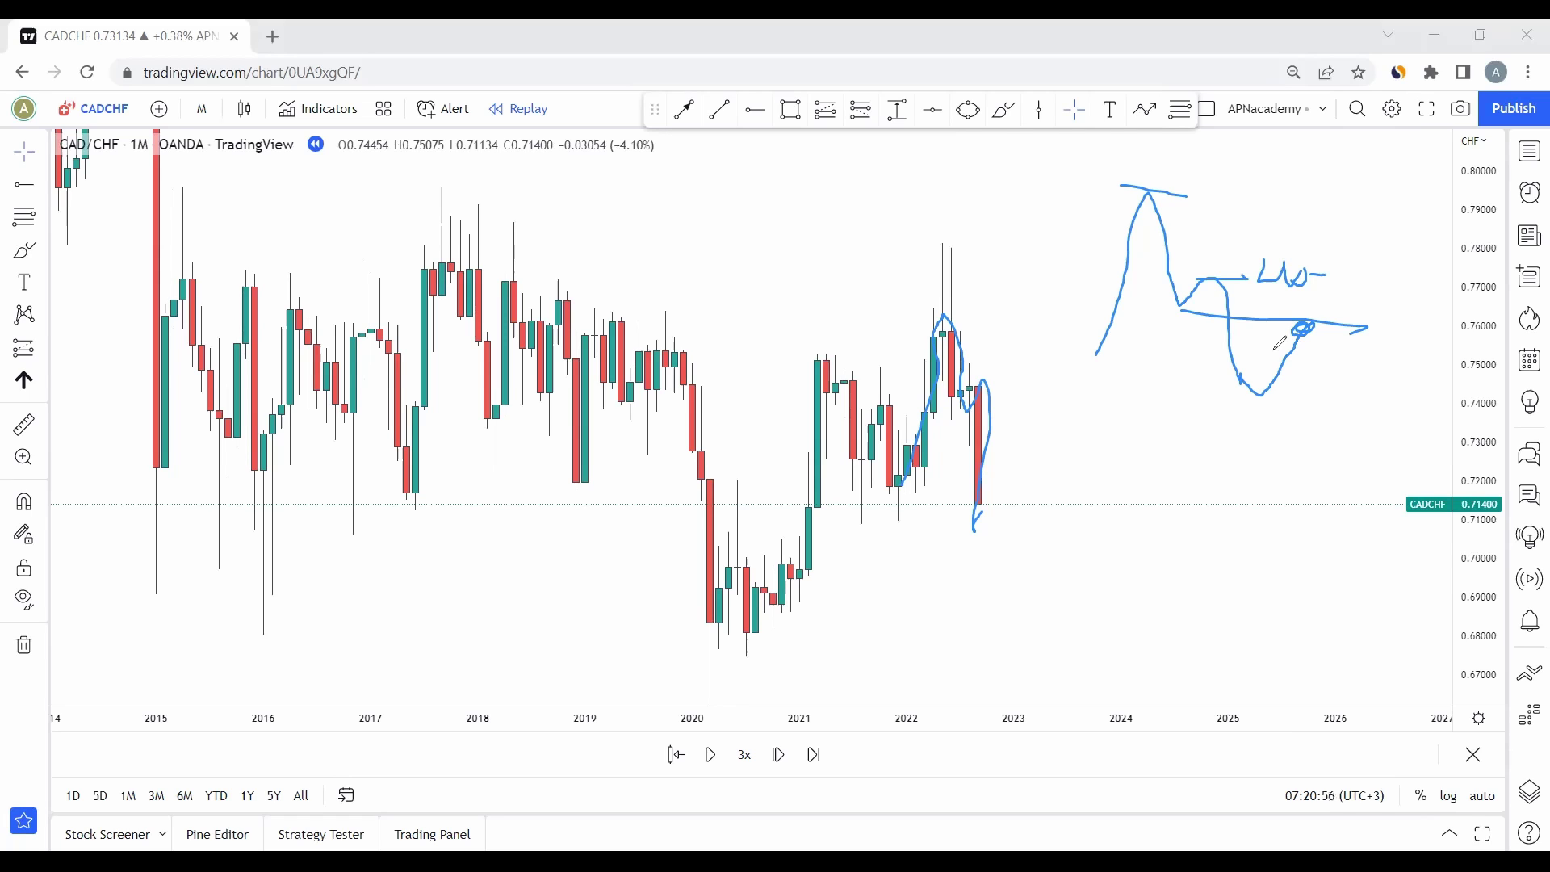
{"action": "left_click_drag", "start_coordinate": [1237, 390], "coordinate": [1345, 404]}
{"action": "left_click_drag", "start_coordinate": [1246, 406], "coordinate": [1302, 329]}
{"action": "key", "text": "e"}
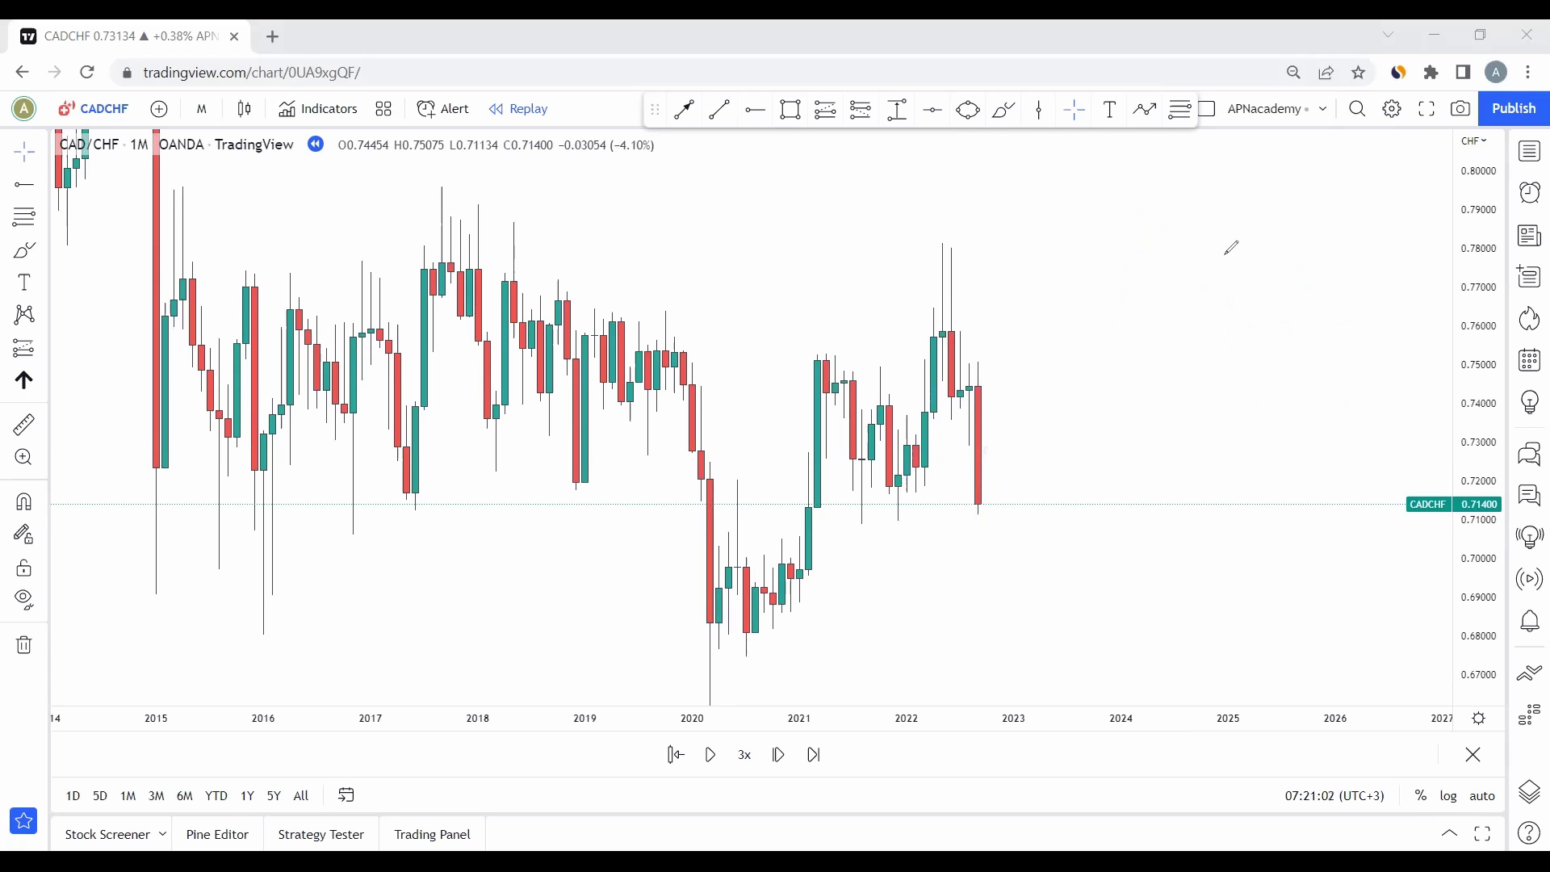
Step: Sketch the monthly support level with its earlier rebounds, circle the latest touch and add an upward arrow from it
{"action": "mouse_move", "coordinate": [979, 510]}
{"action": "left_mouse_down"}
{"action": "mouse_move", "coordinate": [1049, 413]}
{"action": "mouse_move", "coordinate": [1052, 437]}
{"action": "left_mouse_up"}
{"action": "mouse_move", "coordinate": [802, 510]}
{"action": "left_mouse_down"}
{"action": "mouse_move", "coordinate": [848, 523]}
{"action": "mouse_move", "coordinate": [1035, 511]}
{"action": "mouse_move", "coordinate": [864, 517]}
{"action": "mouse_move", "coordinate": [891, 377]}
{"action": "left_mouse_up"}
{"action": "mouse_move", "coordinate": [907, 497]}
{"action": "left_mouse_down"}
{"action": "mouse_move", "coordinate": [897, 510]}
{"action": "mouse_move", "coordinate": [920, 388]}
{"action": "left_mouse_up"}
{"action": "left_click_drag", "start_coordinate": [977, 485], "coordinate": [985, 499]}
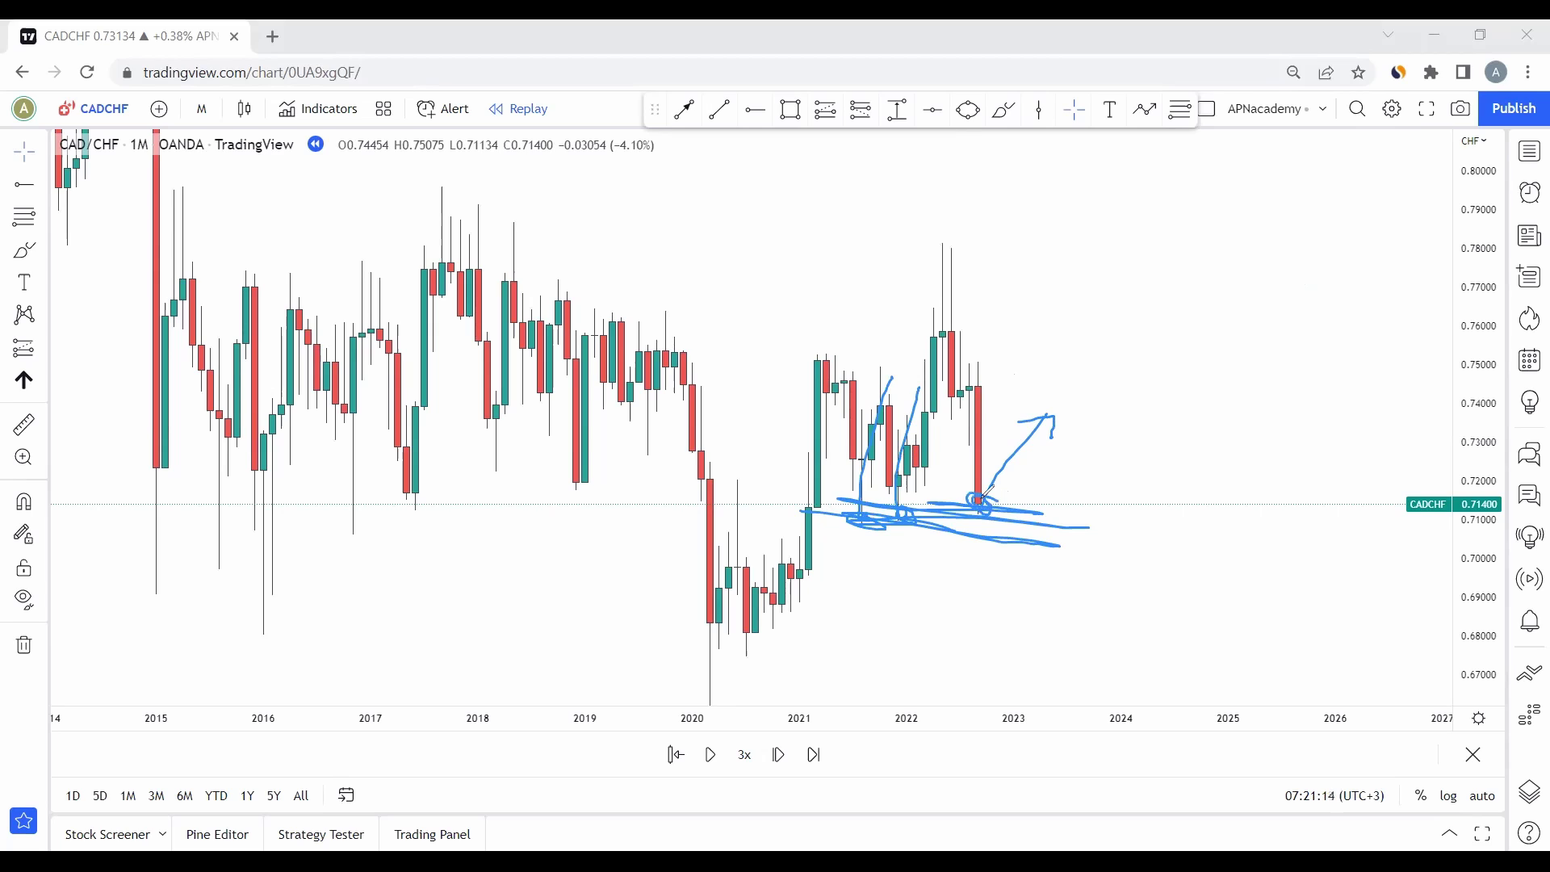
{"action": "mouse_move", "coordinate": [928, 408]}
{"action": "left_mouse_down"}
{"action": "mouse_move", "coordinate": [949, 306]}
{"action": "mouse_move", "coordinate": [992, 521]}
{"action": "mouse_move", "coordinate": [1042, 393]}
{"action": "left_mouse_up"}
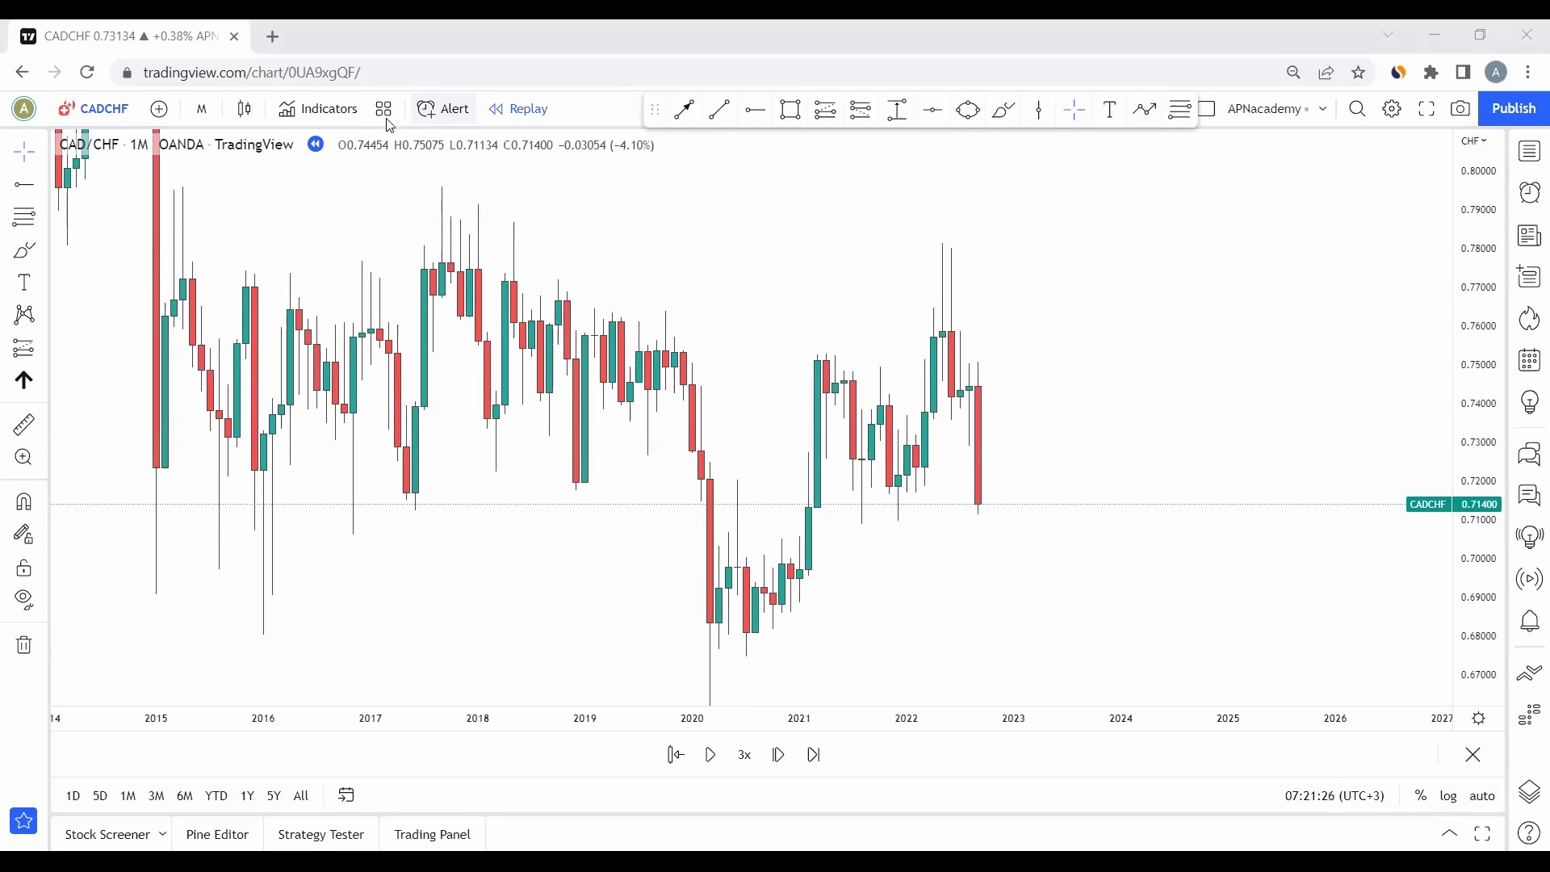
Step: On the weekly timeframe, mark the support zone with a rectangle from about 0.7151 to 0.7090, spanning August 2021 to December 2022
{"action": "left_click", "coordinate": [205, 110]}
{"action": "left_click", "coordinate": [265, 591]}
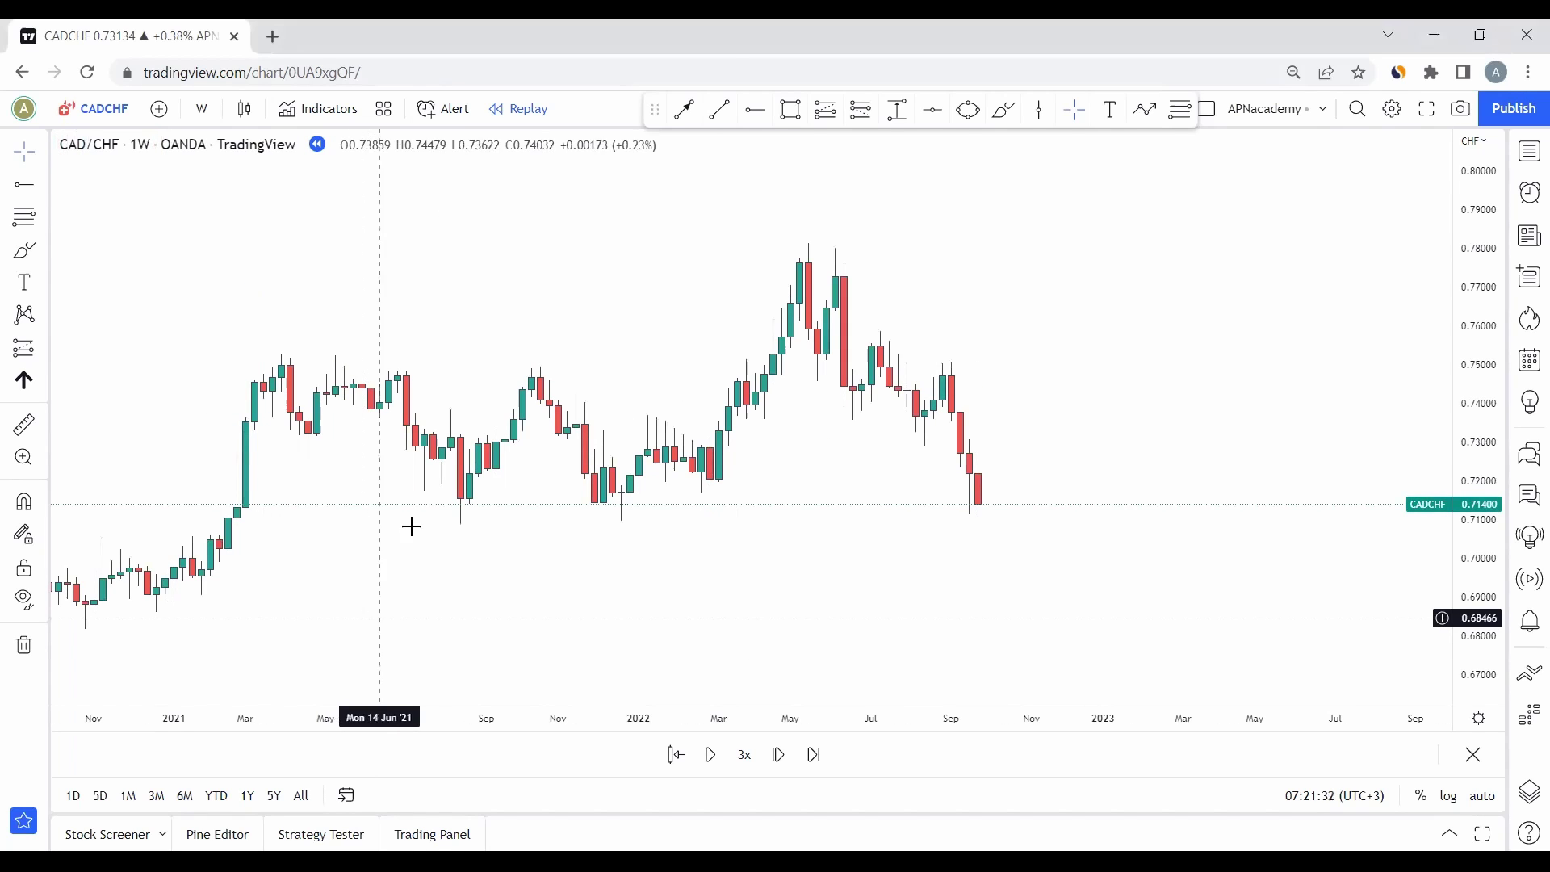
{"action": "left_click", "coordinate": [791, 109]}
{"action": "mouse_move", "coordinate": [450, 500]}
{"action": "left_mouse_down"}
{"action": "mouse_move", "coordinate": [1010, 533]}
{"action": "mouse_move", "coordinate": [1069, 522]}
{"action": "left_mouse_up"}
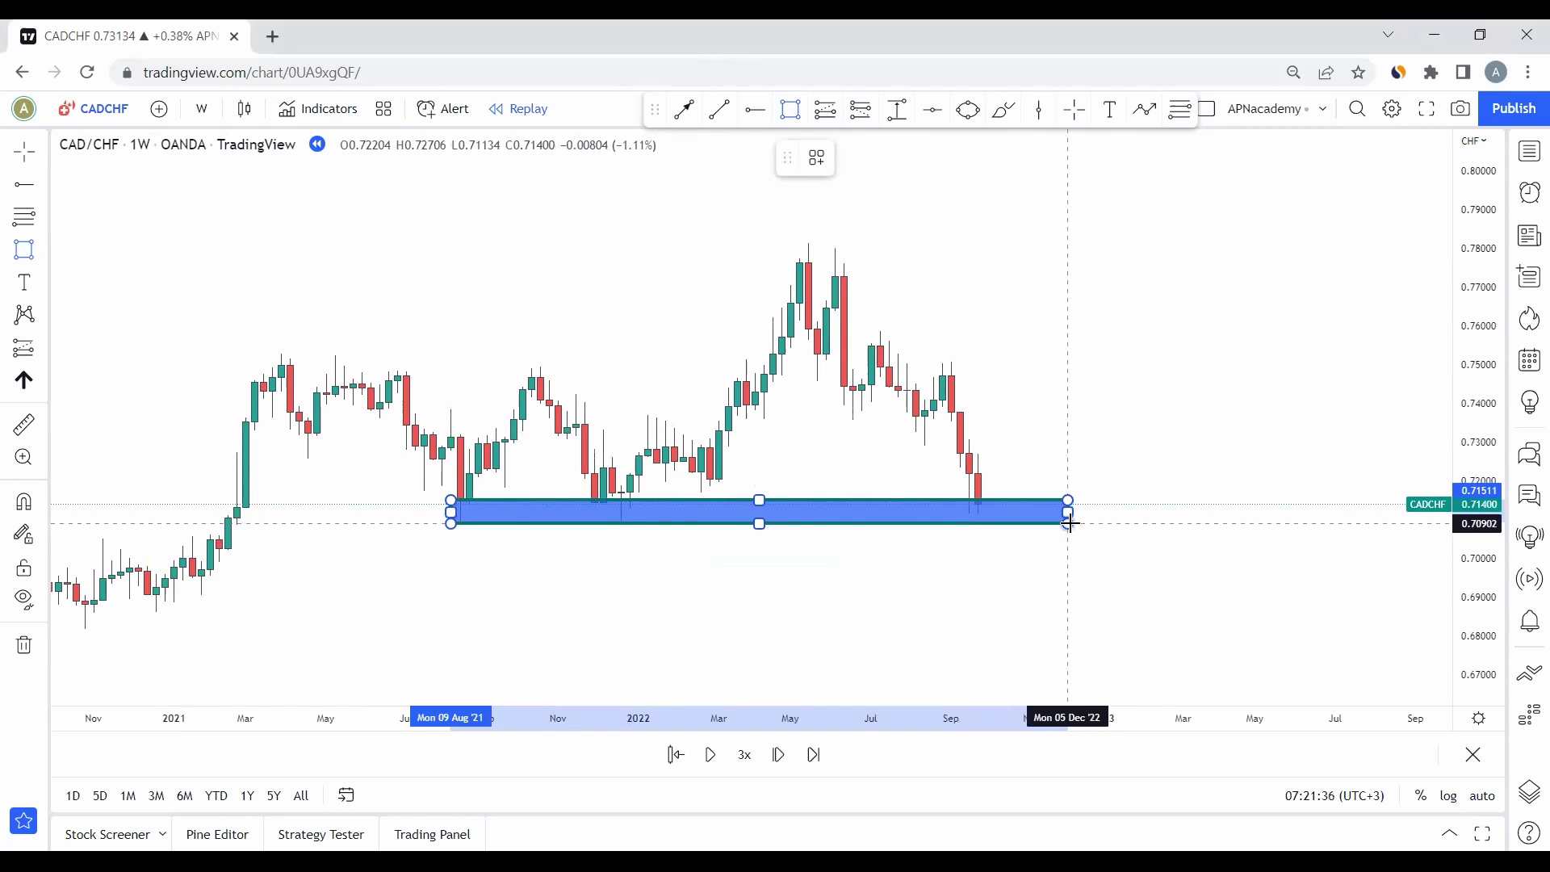
{"action": "left_click", "coordinate": [1194, 523]}
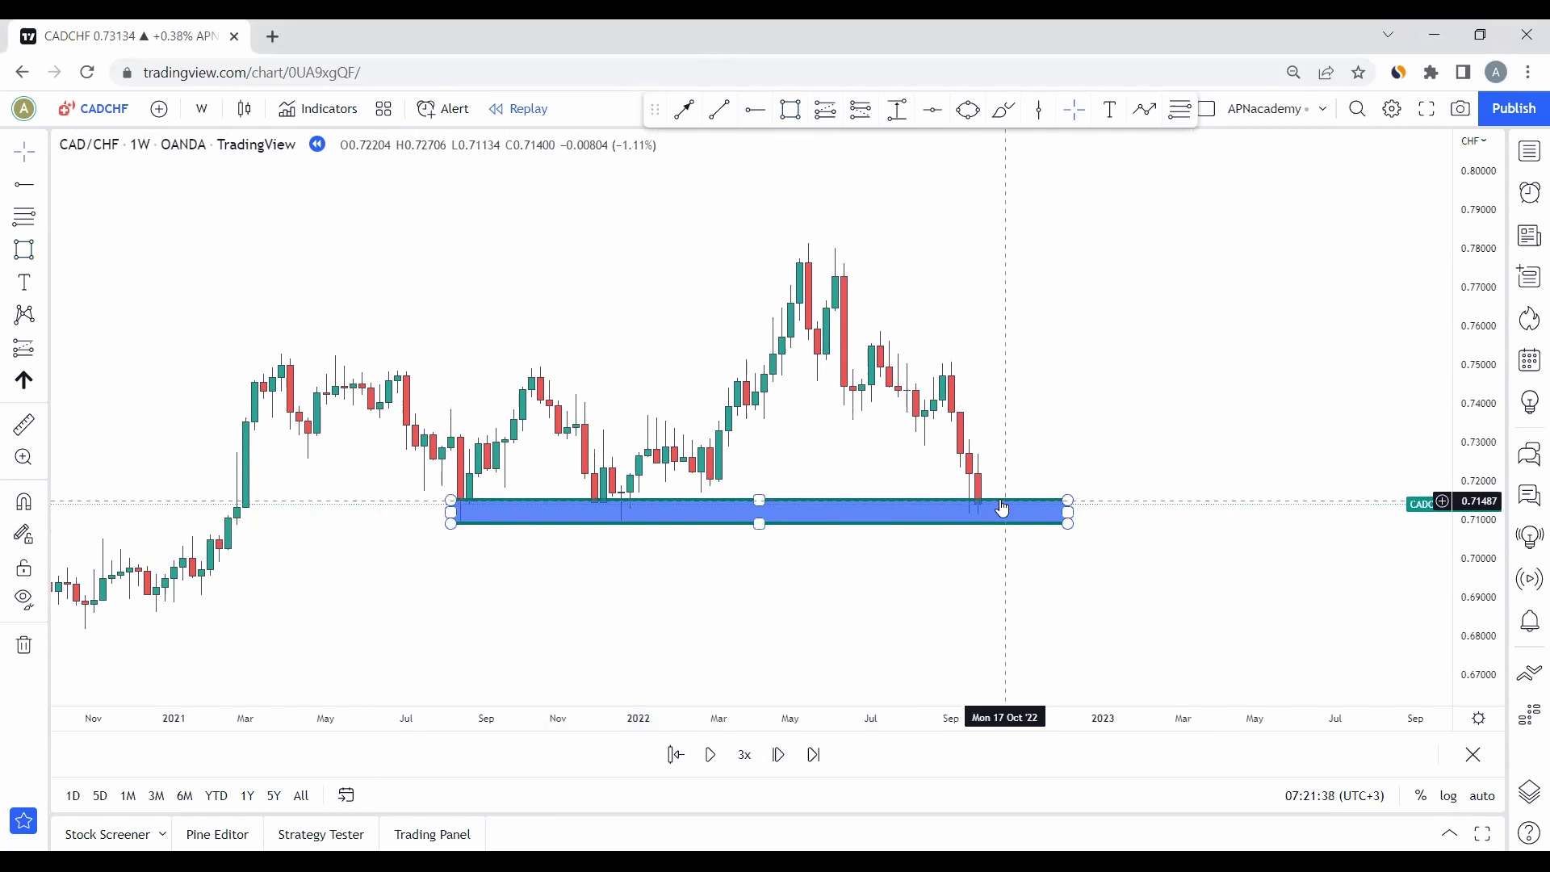
{"action": "left_click", "coordinate": [474, 512]}
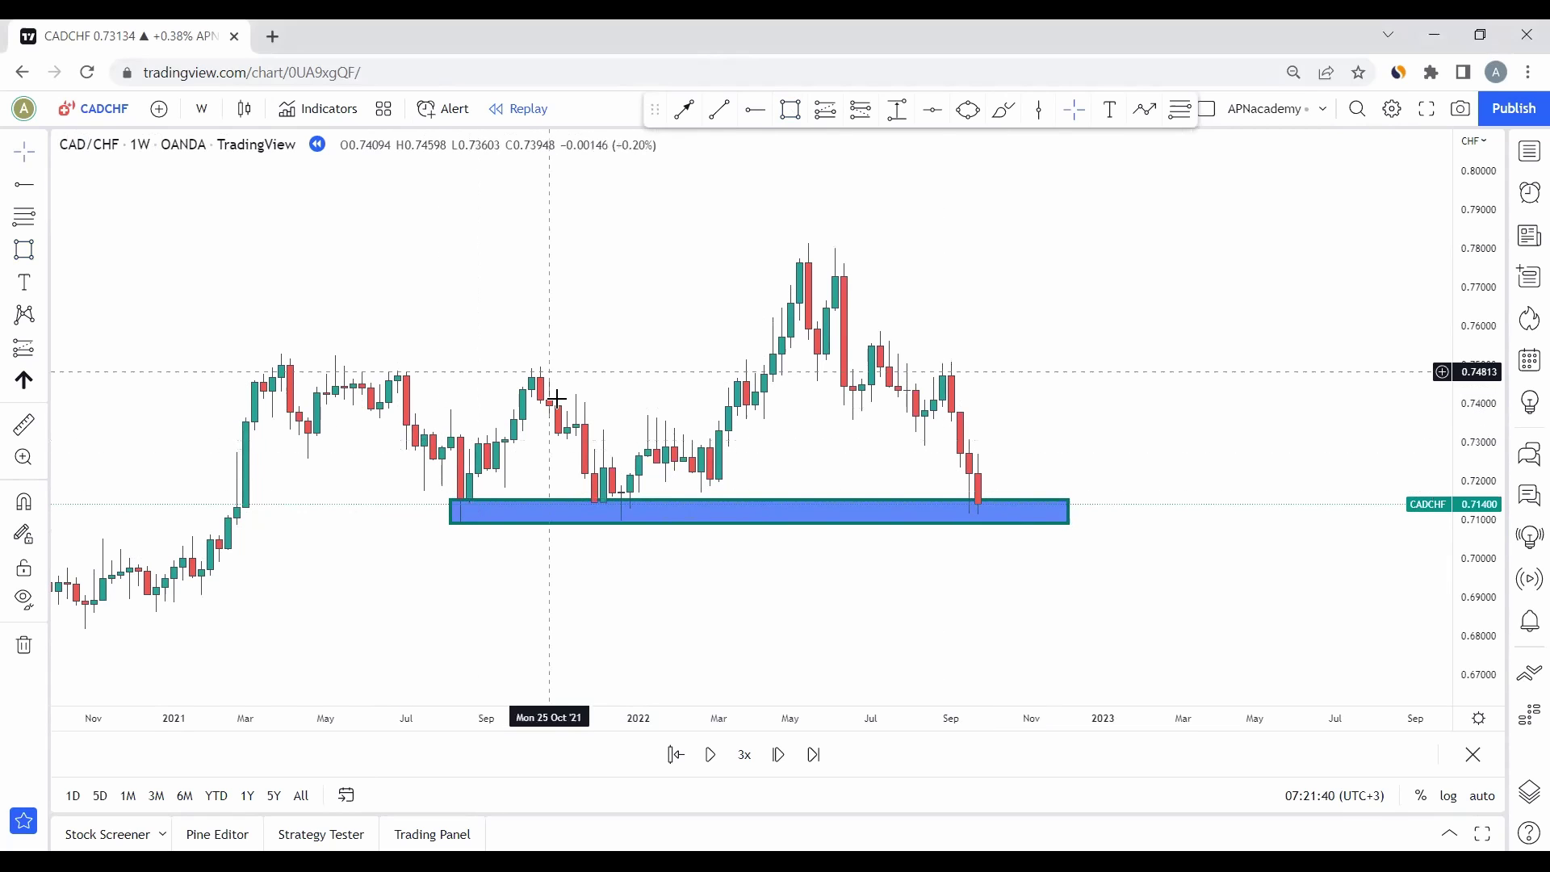
{"action": "left_click", "coordinate": [623, 519]}
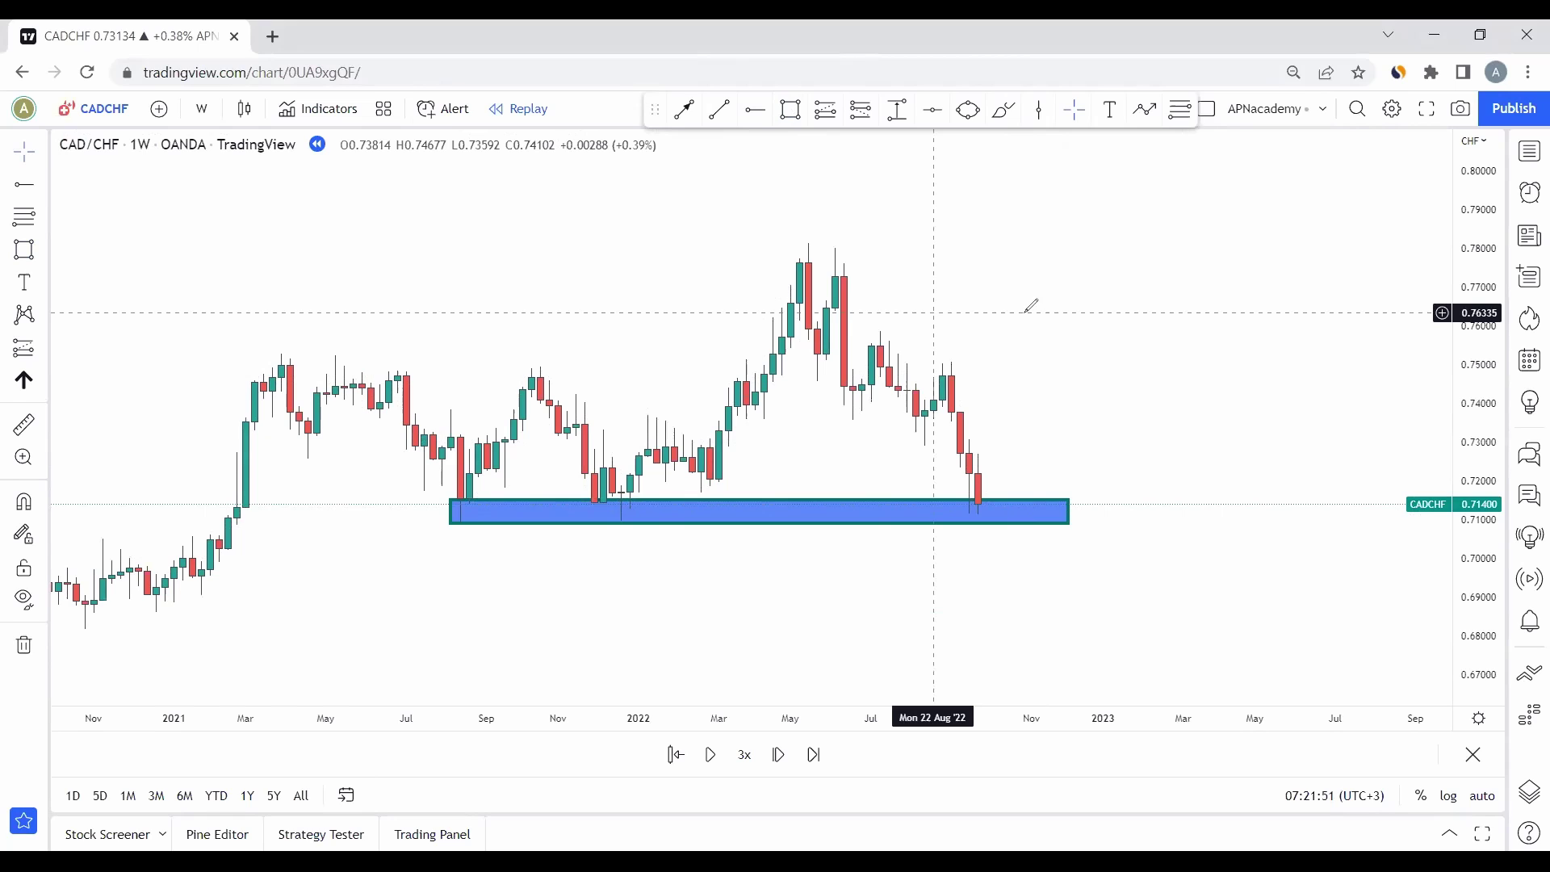
Step: Sketch the weekly downtrend and a diagram of falling price retesting a broken level, and clear the sketches
{"action": "mouse_move", "coordinate": [838, 255]}
{"action": "left_mouse_down"}
{"action": "mouse_move", "coordinate": [854, 416]}
{"action": "mouse_move", "coordinate": [886, 346]}
{"action": "mouse_move", "coordinate": [930, 418]}
{"action": "mouse_move", "coordinate": [955, 376]}
{"action": "mouse_move", "coordinate": [1015, 498]}
{"action": "mouse_move", "coordinate": [1001, 489]}
{"action": "left_mouse_up"}
{"action": "mouse_move", "coordinate": [1073, 212]}
{"action": "left_mouse_down"}
{"action": "mouse_move", "coordinate": [1138, 349]}
{"action": "mouse_move", "coordinate": [1210, 339]}
{"action": "mouse_move", "coordinate": [1251, 448]}
{"action": "mouse_move", "coordinate": [1284, 394]}
{"action": "mouse_move", "coordinate": [1338, 541]}
{"action": "left_mouse_up"}
{"action": "left_click_drag", "start_coordinate": [1246, 456], "coordinate": [1387, 441]}
{"action": "left_click_drag", "start_coordinate": [1338, 542], "coordinate": [1376, 440]}
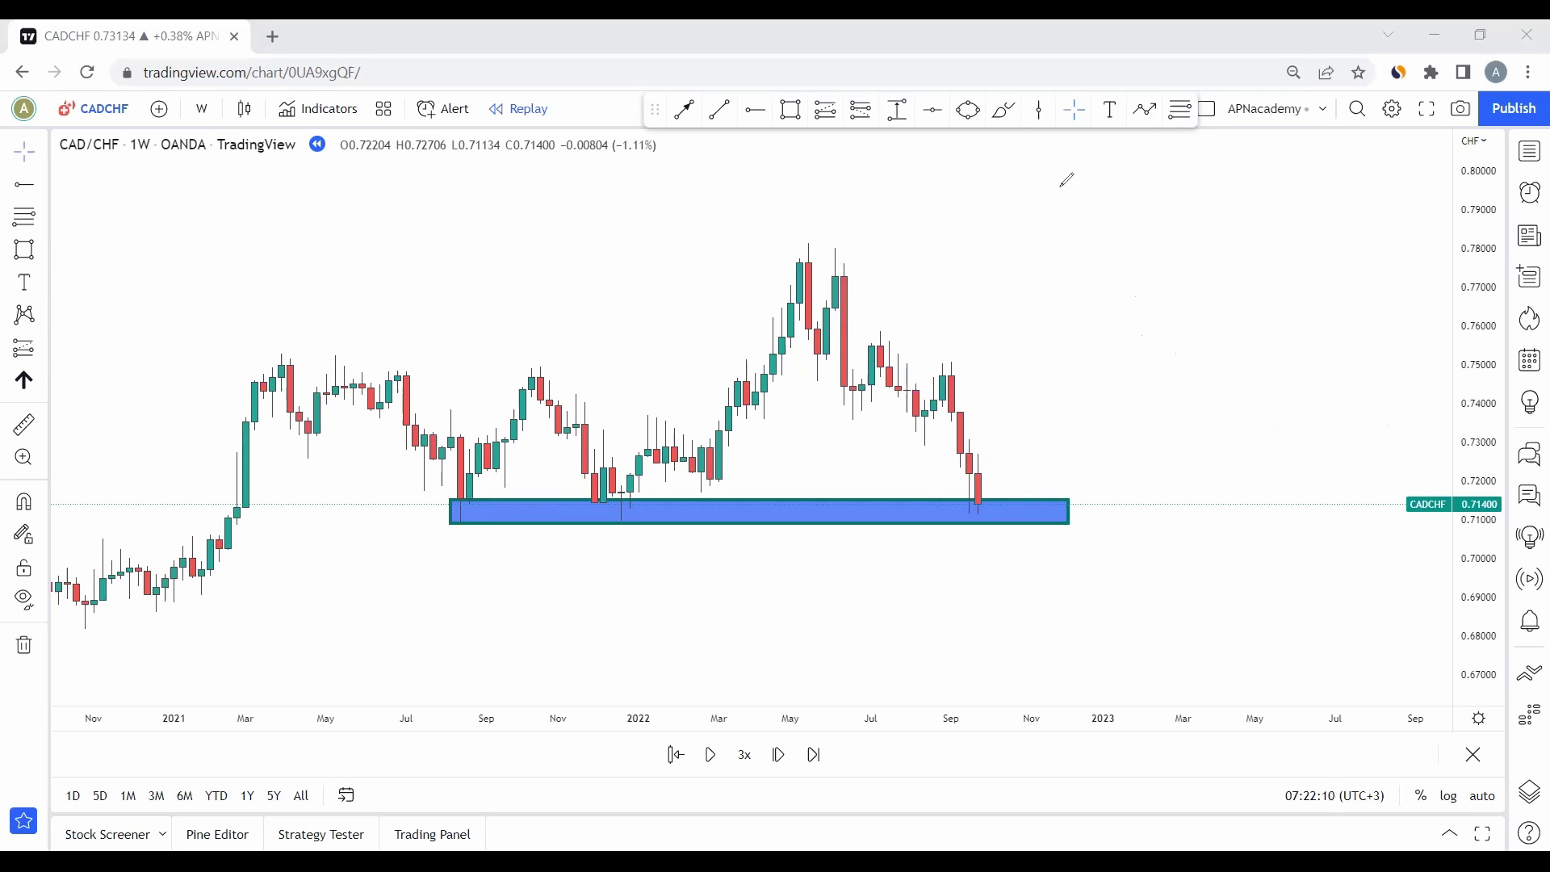
{"action": "left_click_drag", "start_coordinate": [985, 503], "coordinate": [1016, 441]}
{"action": "key", "text": "ctrl+z"}
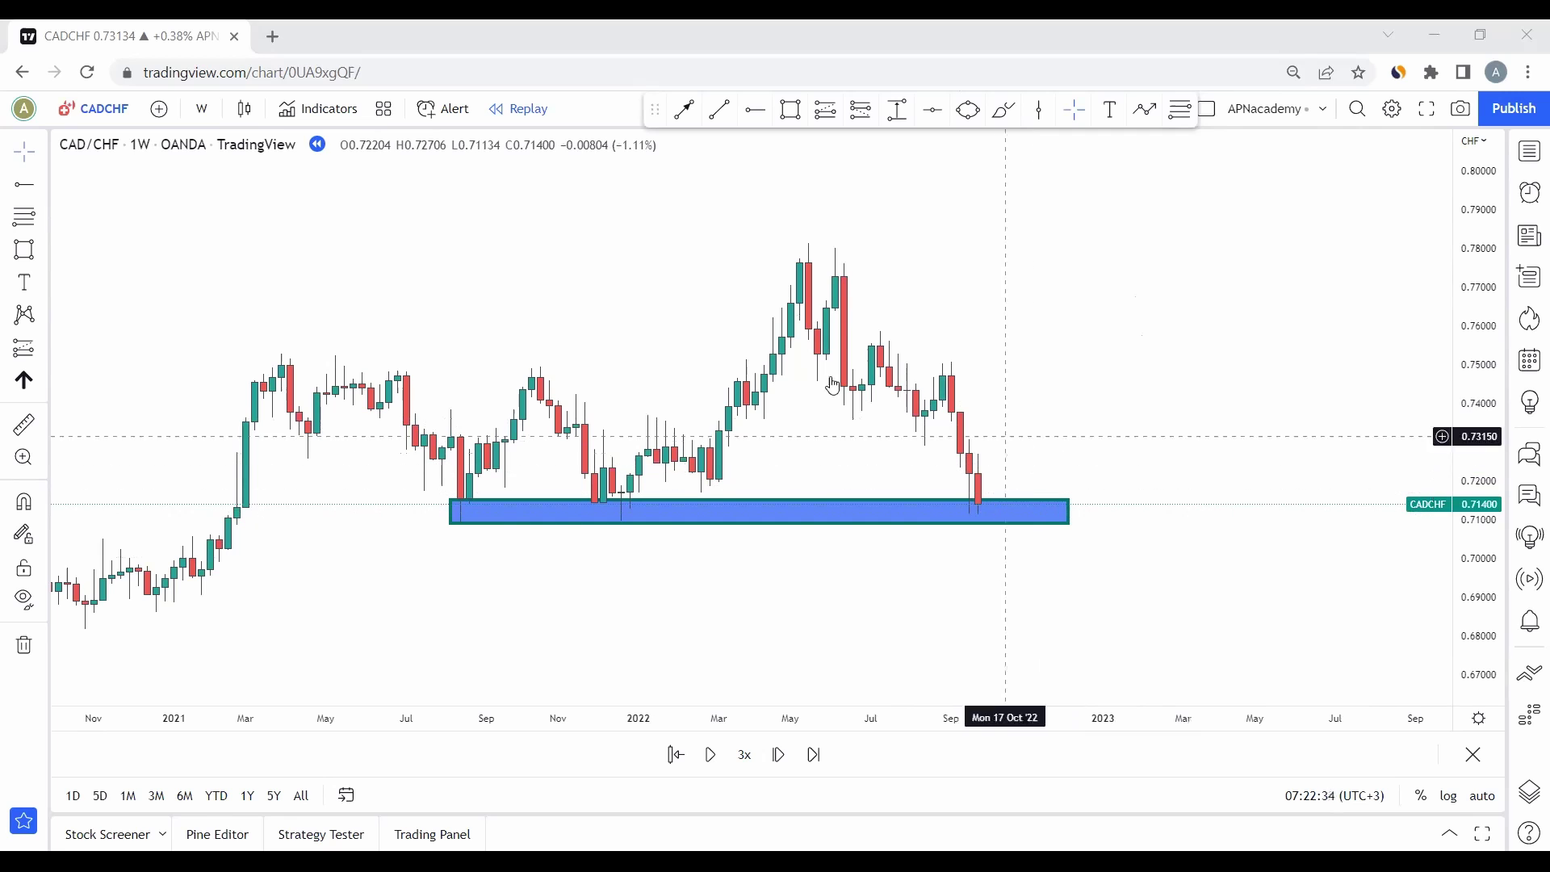
Step: On the daily timeframe, place a horizontal ray at 0.71884 above the latest candles and sketch a breakout and retest over it
{"action": "left_click", "coordinate": [199, 115]}
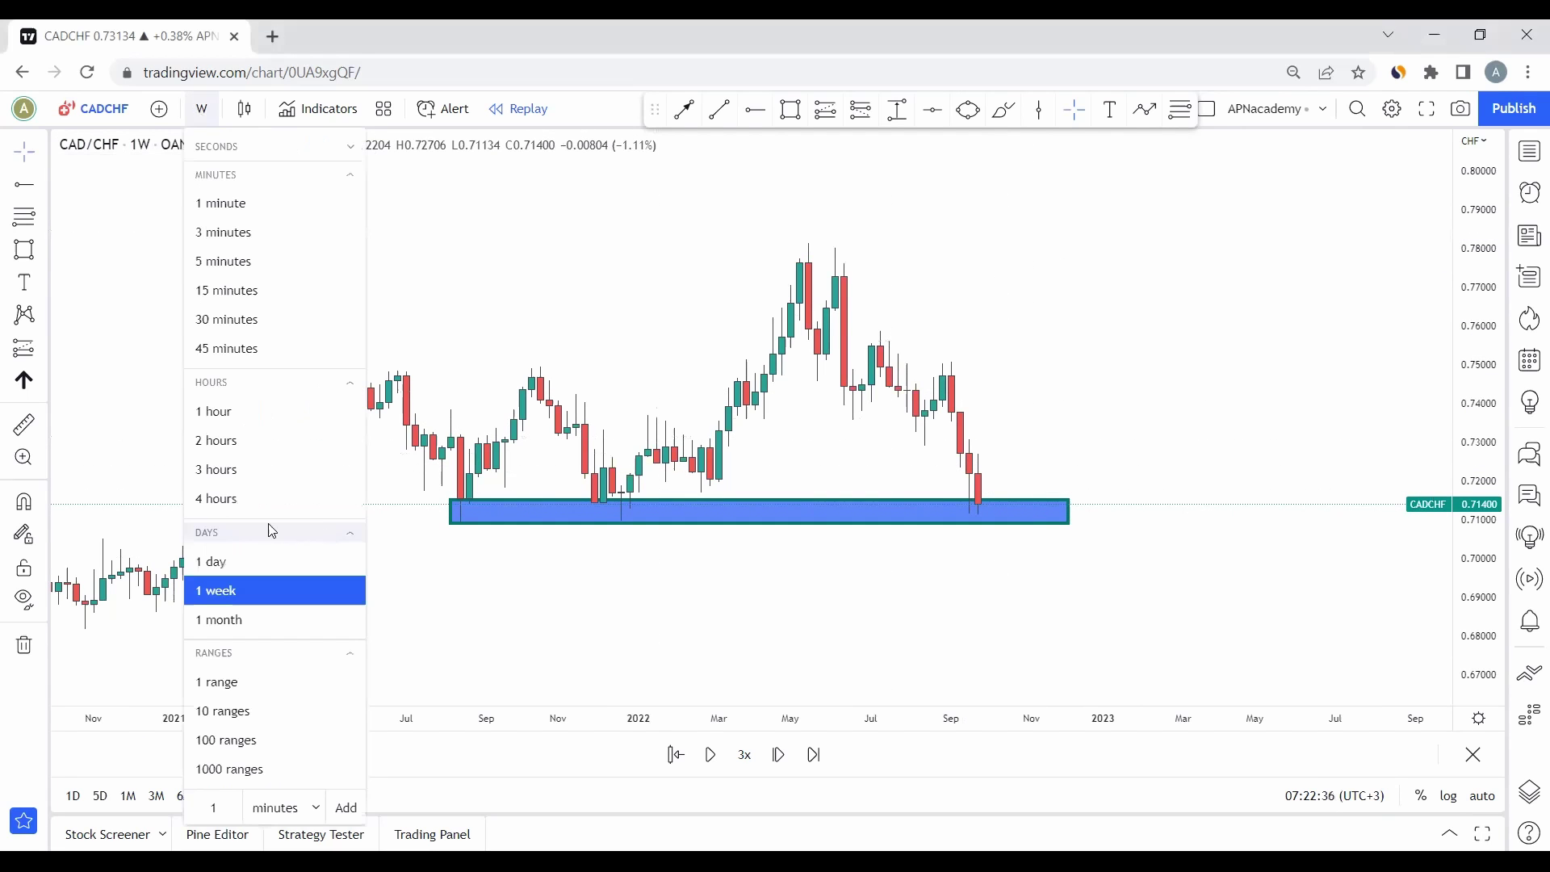
{"action": "left_click", "coordinate": [339, 557]}
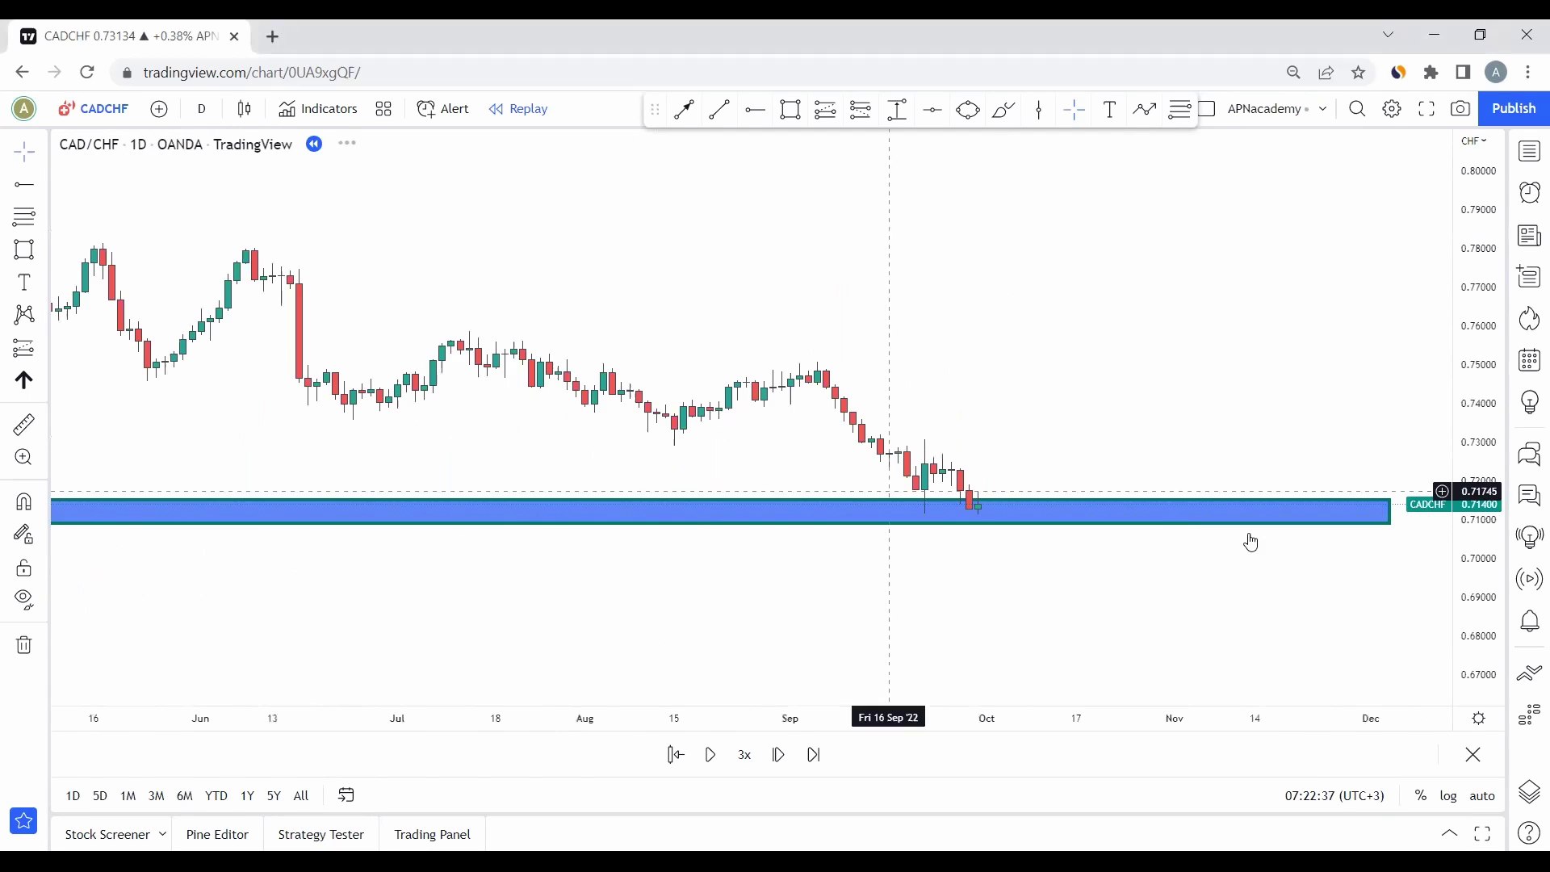
{"action": "left_click_drag", "start_coordinate": [1128, 505], "coordinate": [1045, 415]}
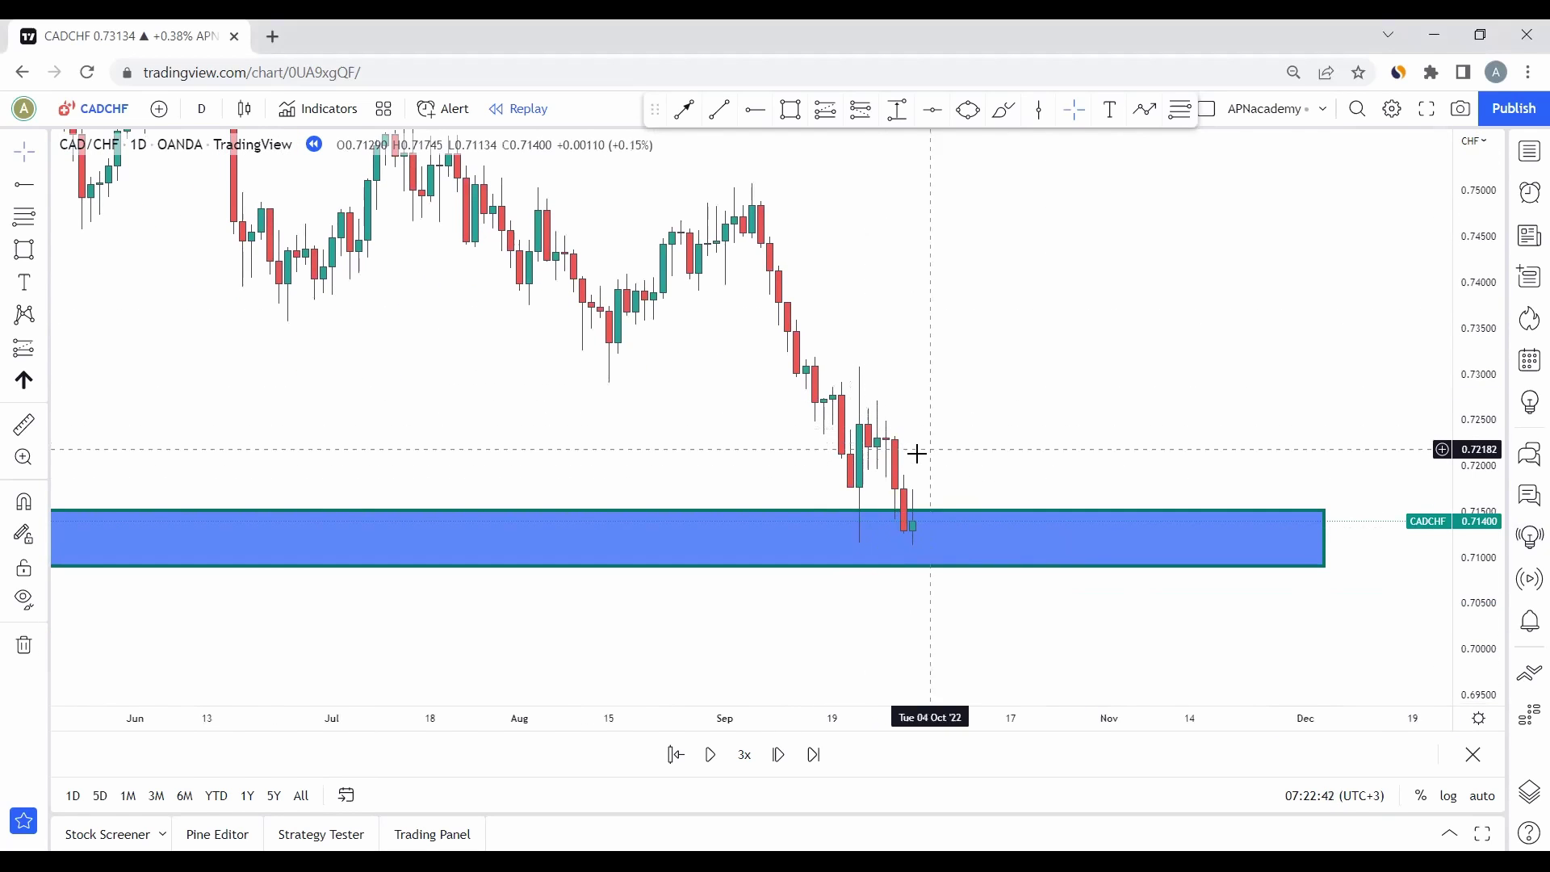
{"action": "left_click", "coordinate": [754, 108]}
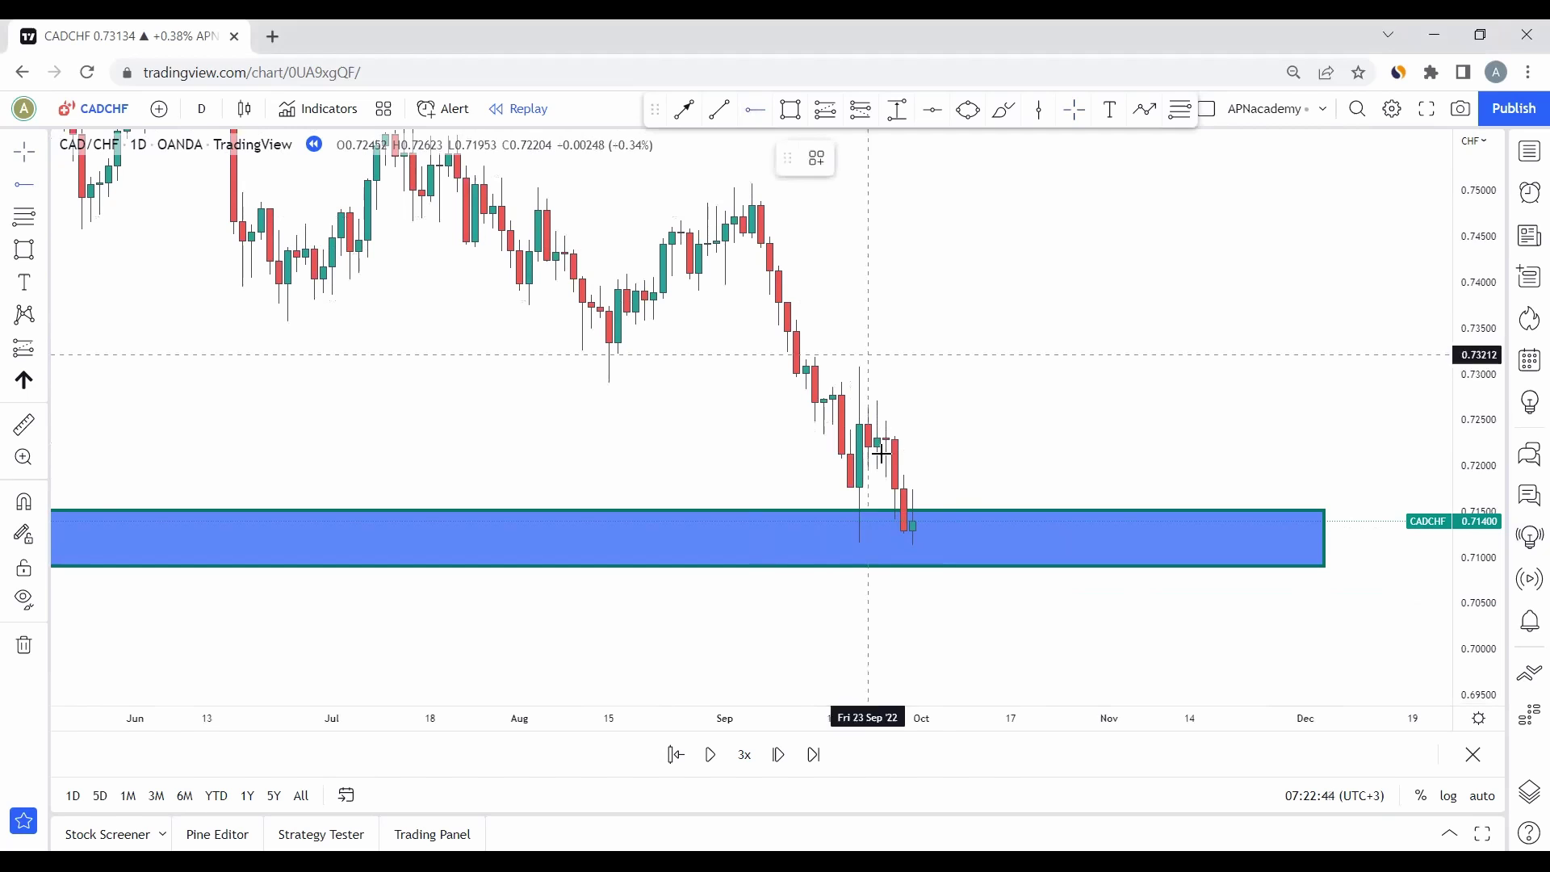
{"action": "left_click", "coordinate": [887, 477]}
{"action": "left_click", "coordinate": [912, 502]}
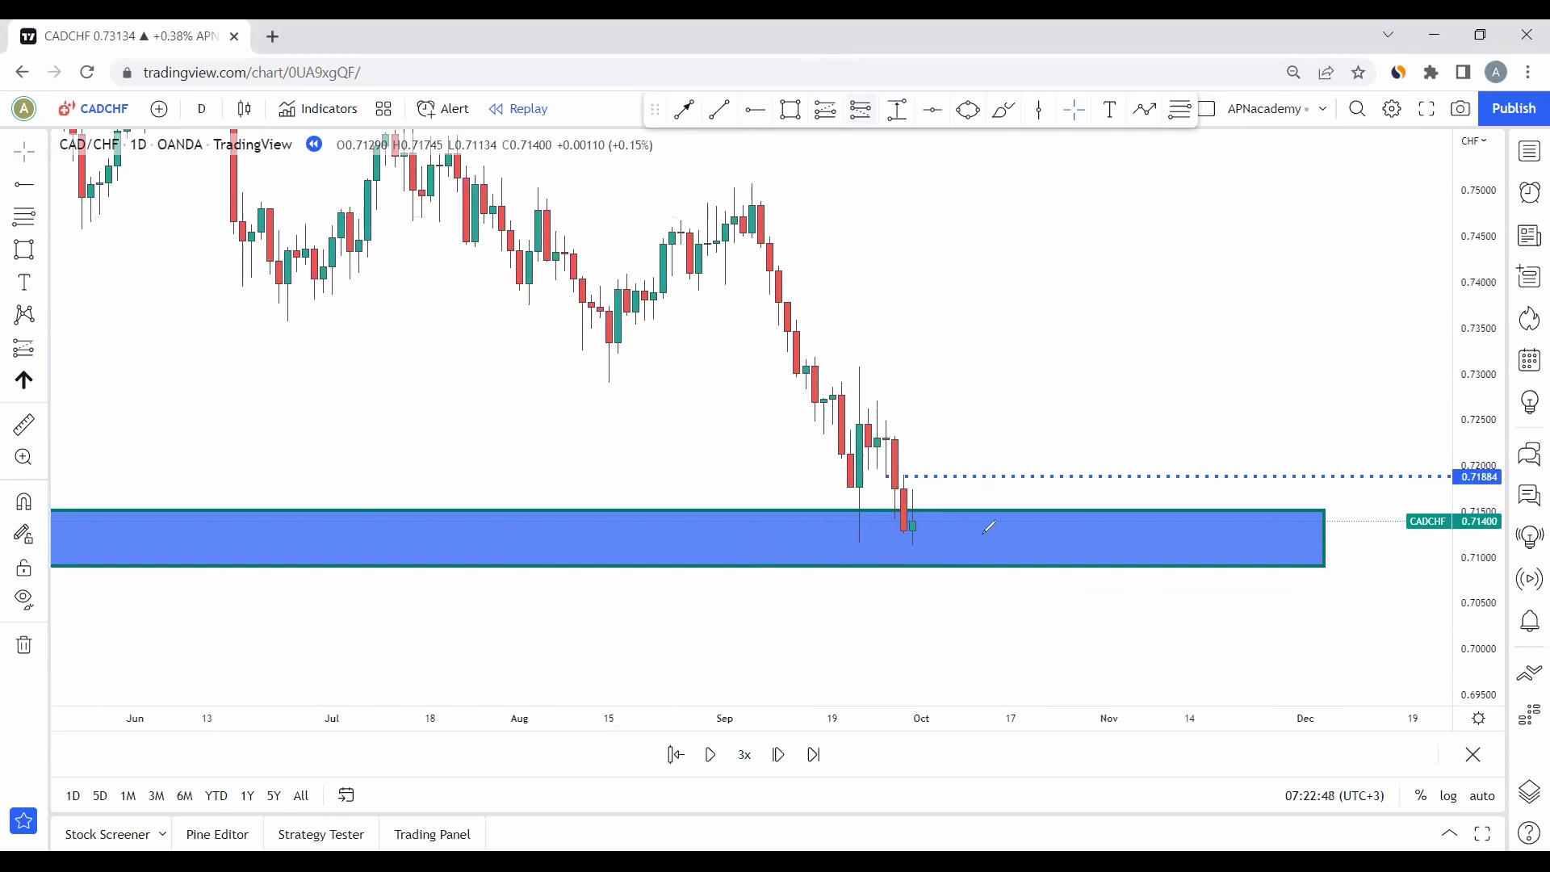
{"action": "mouse_move", "coordinate": [923, 510]}
{"action": "left_mouse_down"}
{"action": "mouse_move", "coordinate": [990, 468]}
{"action": "mouse_move", "coordinate": [1037, 351]}
{"action": "left_mouse_up"}
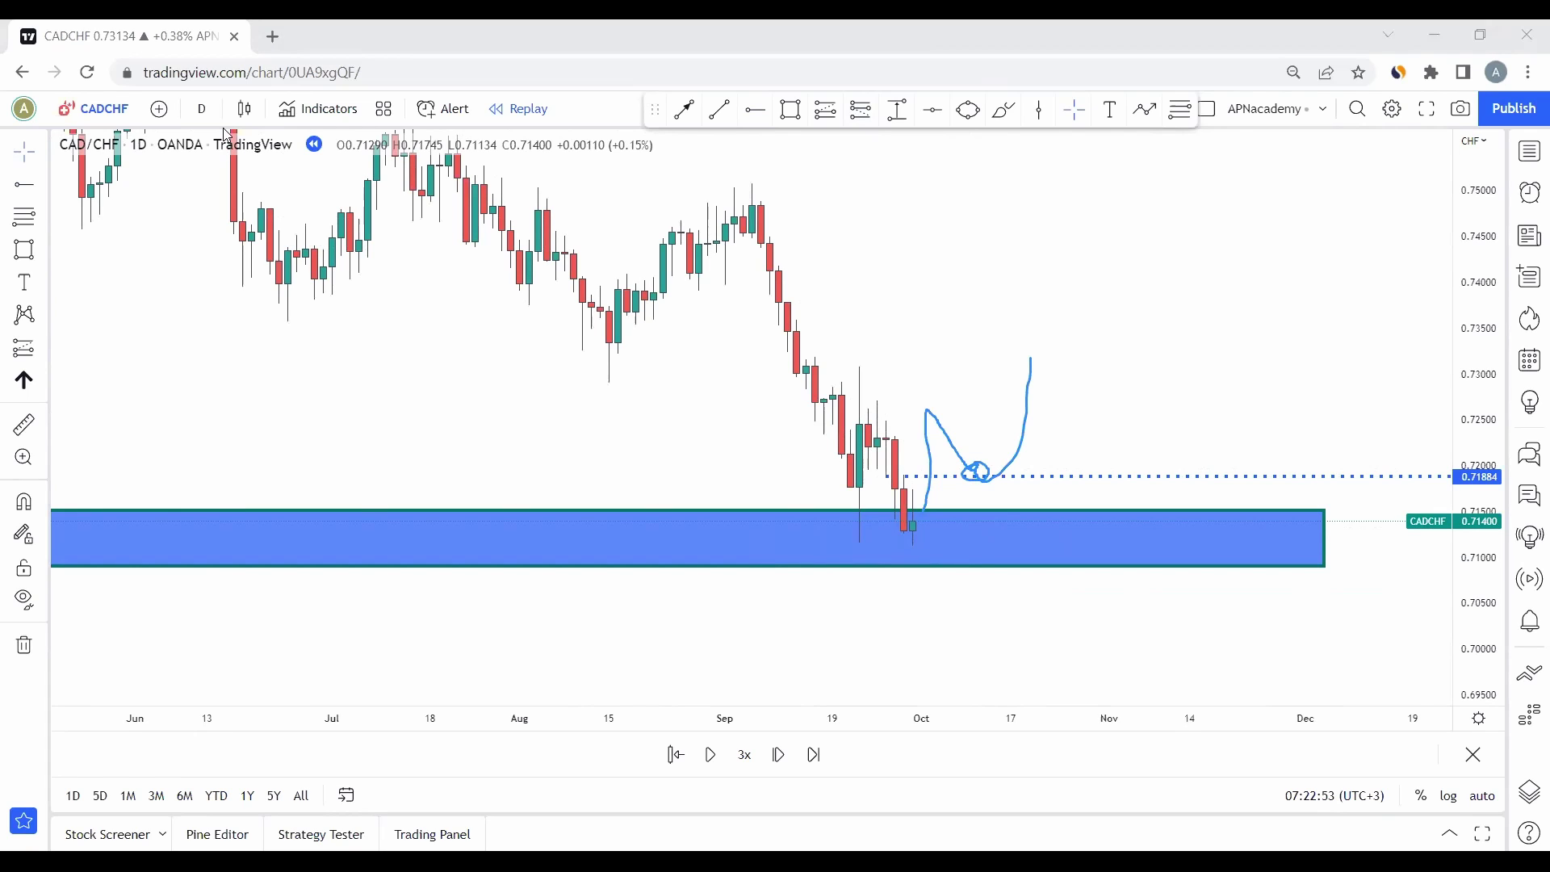
Step: On the weekly timeframe, draw a rectangle over the zone from about 0.7368 to 0.7328, starting at the August 2022 candles
{"action": "left_click", "coordinate": [202, 108]}
{"action": "left_click", "coordinate": [230, 592]}
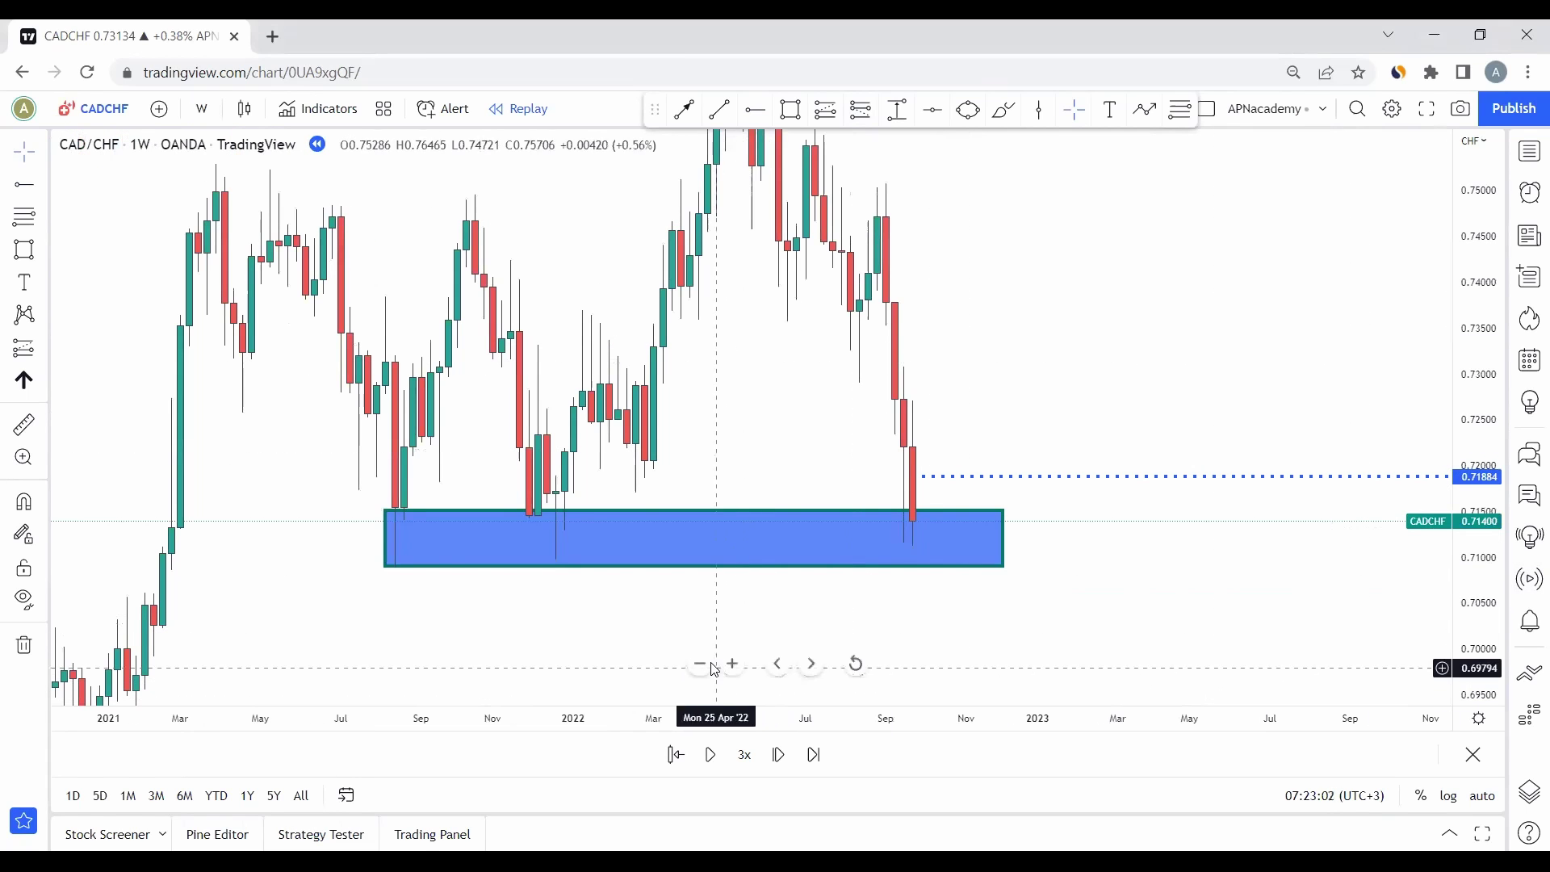
{"action": "left_click", "coordinate": [732, 663]}
{"action": "left_click", "coordinate": [732, 664]}
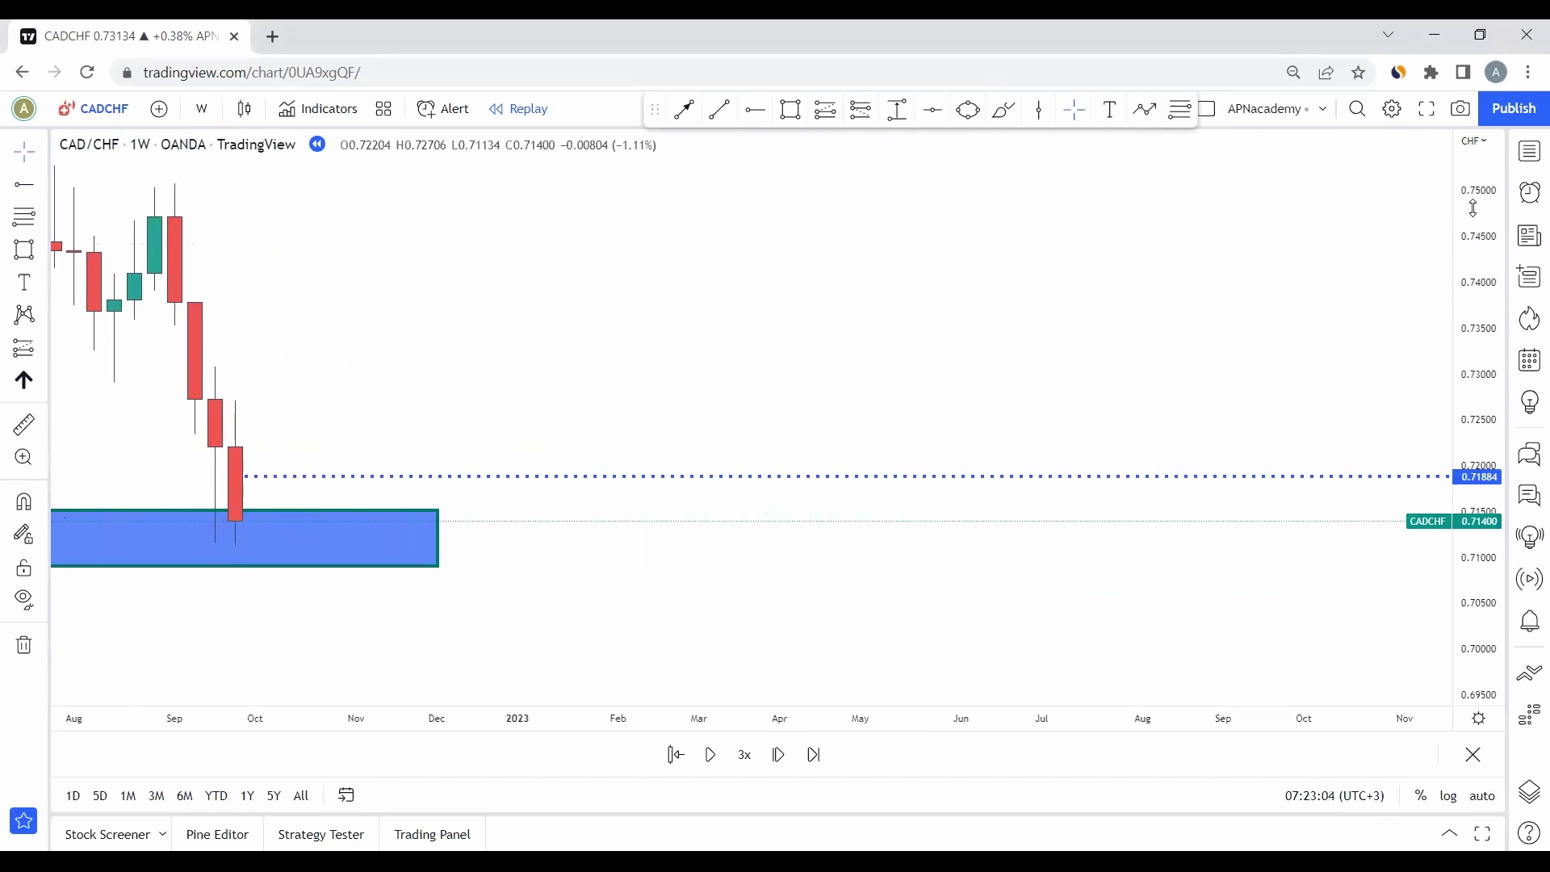
{"action": "left_click_drag", "start_coordinate": [1473, 208], "coordinate": [1380, 315]}
{"action": "left_click_drag", "start_coordinate": [290, 300], "coordinate": [716, 287]}
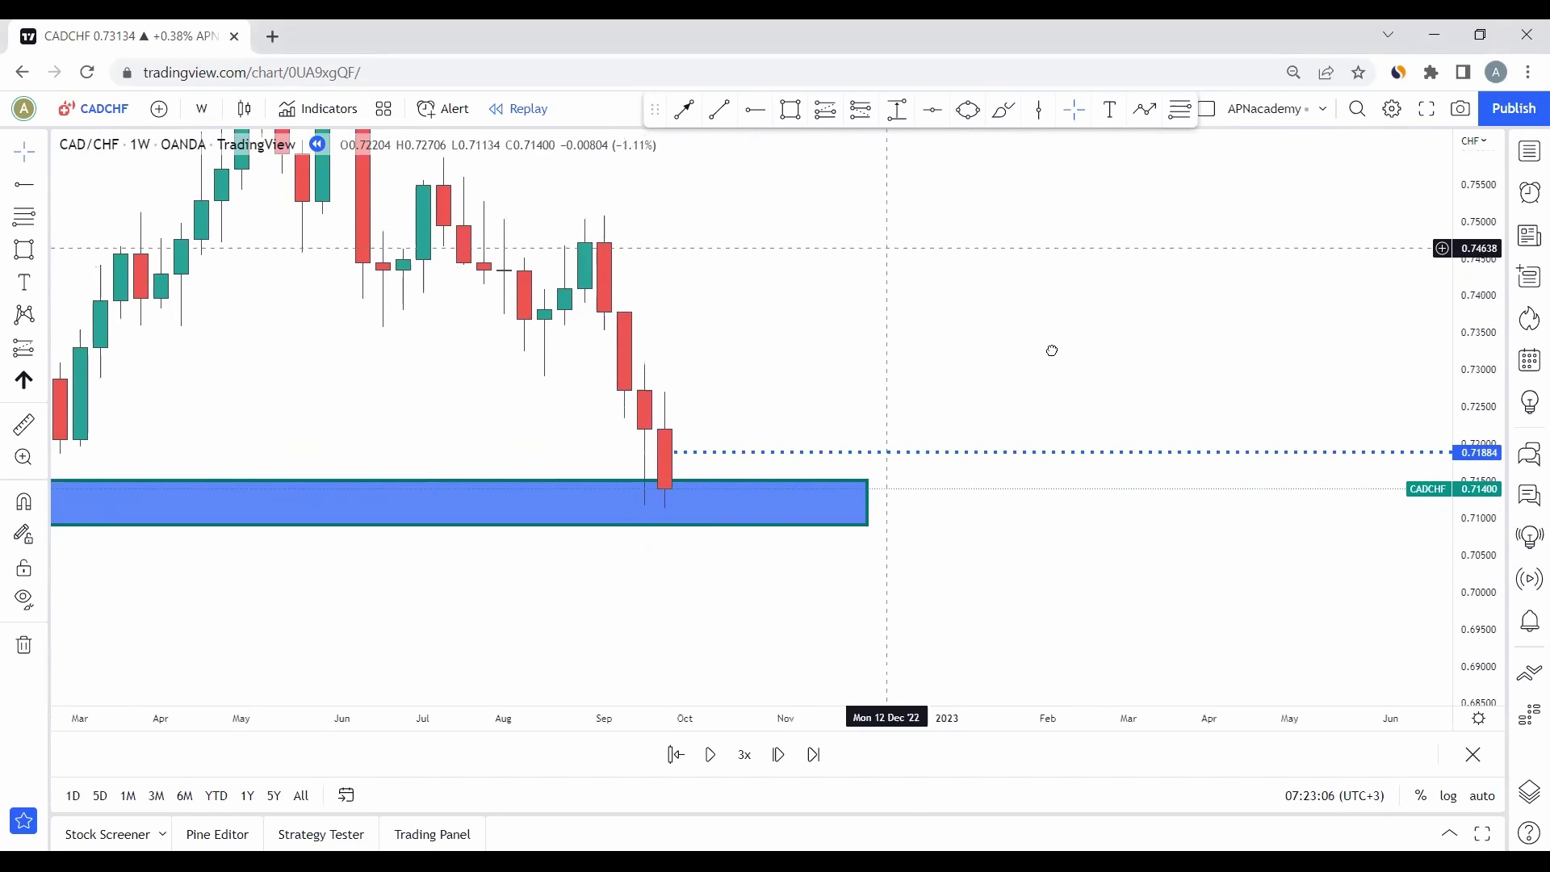
{"action": "left_click_drag", "start_coordinate": [1052, 351], "coordinate": [1110, 355]}
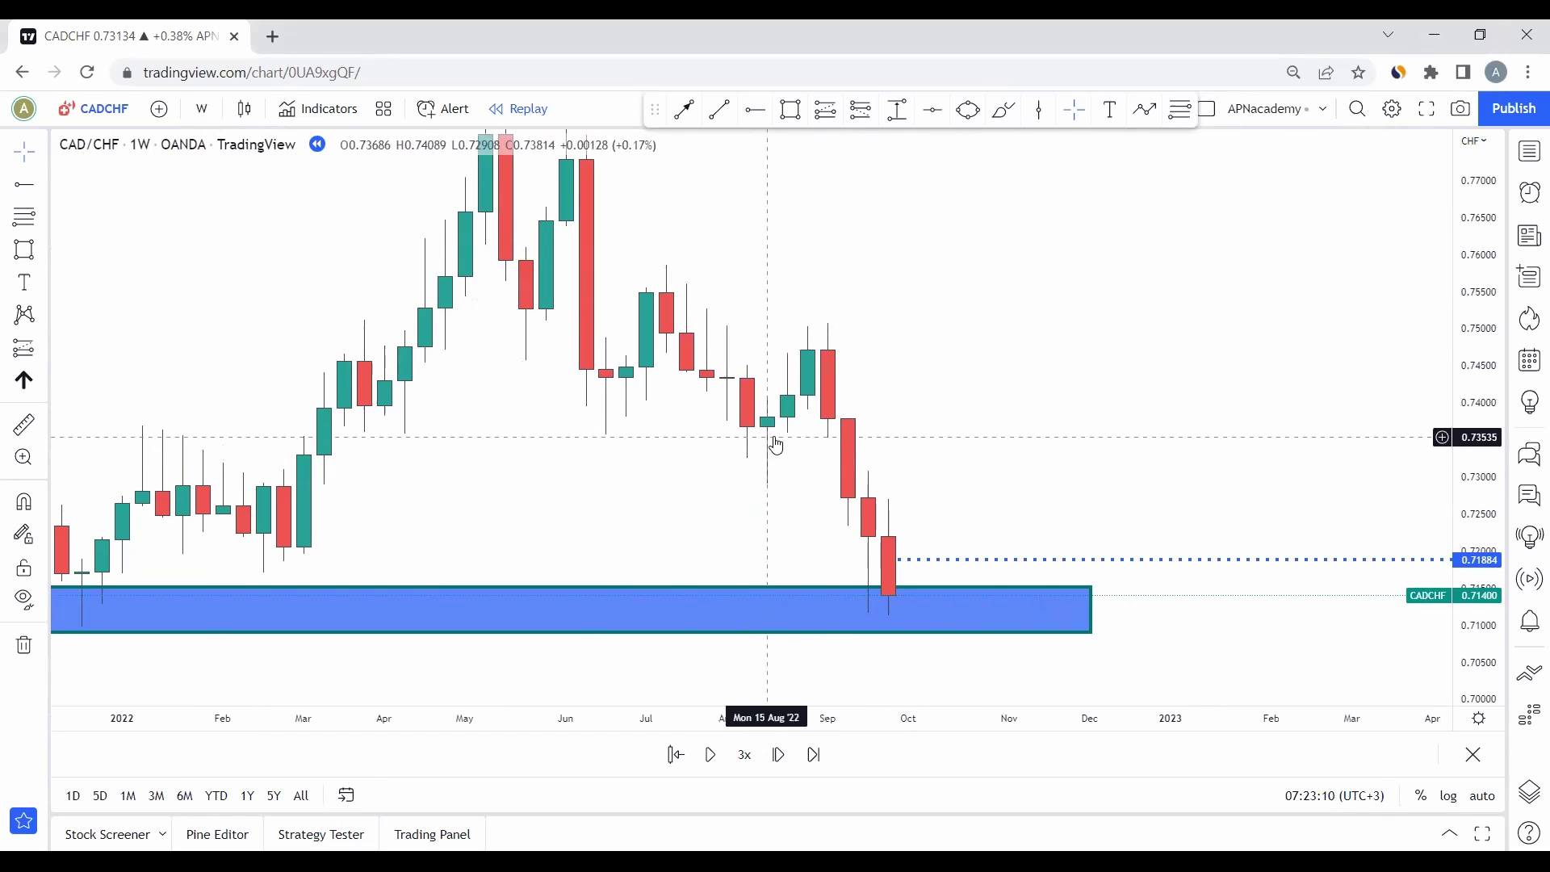
{"action": "left_click", "coordinate": [791, 109]}
{"action": "mouse_move", "coordinate": [744, 426]}
{"action": "left_mouse_down"}
{"action": "mouse_move", "coordinate": [1190, 436]}
{"action": "mouse_move", "coordinate": [1227, 459]}
{"action": "left_mouse_up"}
{"action": "left_click", "coordinate": [1329, 436]}
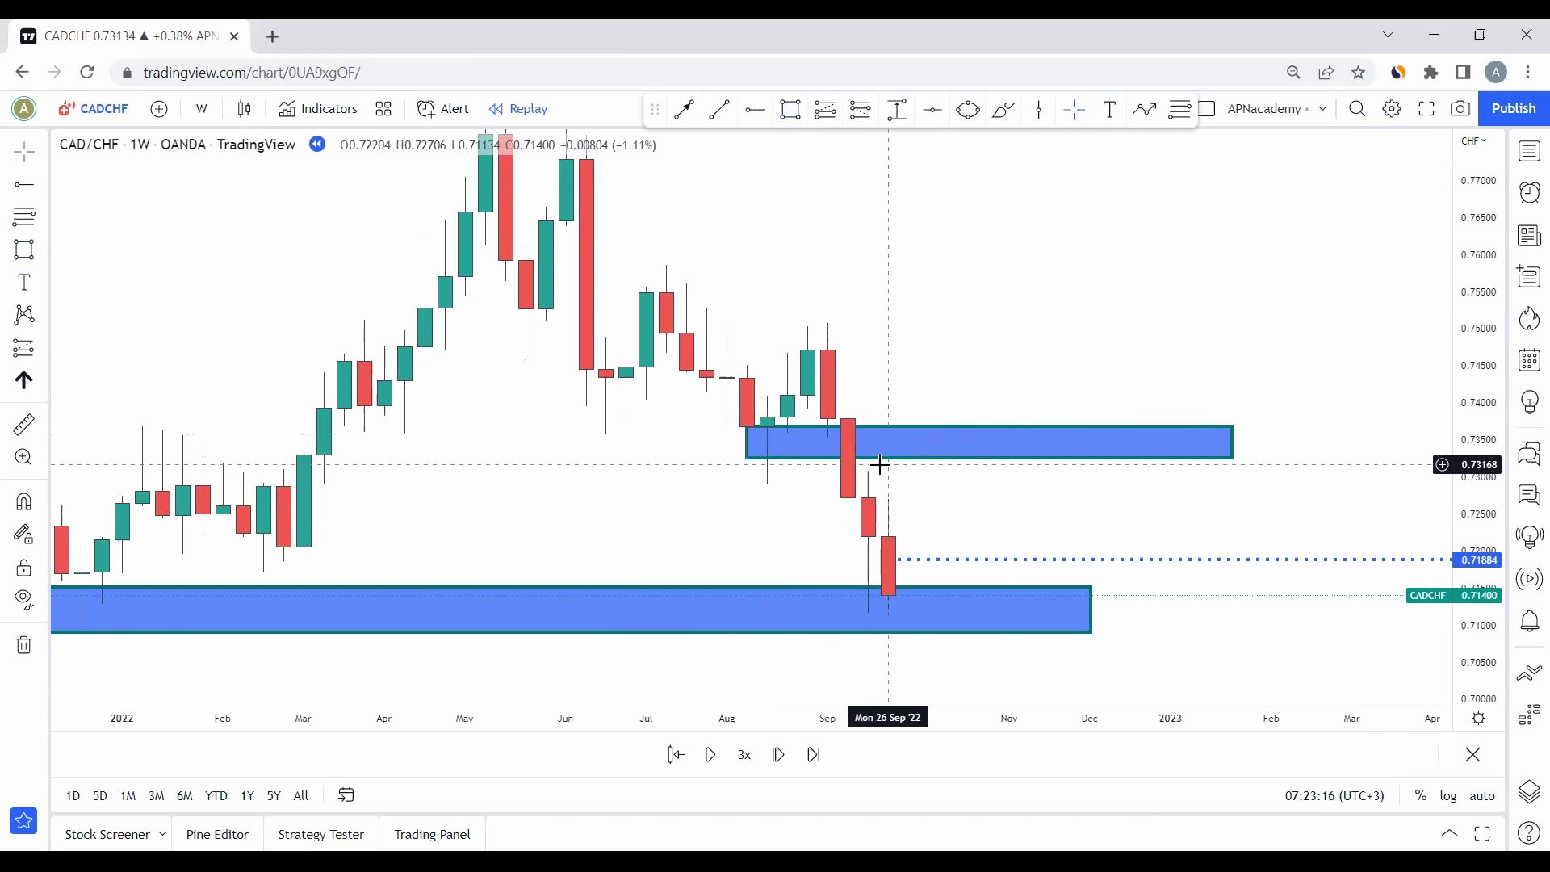
Step: Shorten the upper zone rectangle so that it ends at 5 December 2022
{"action": "left_click", "coordinate": [1215, 444]}
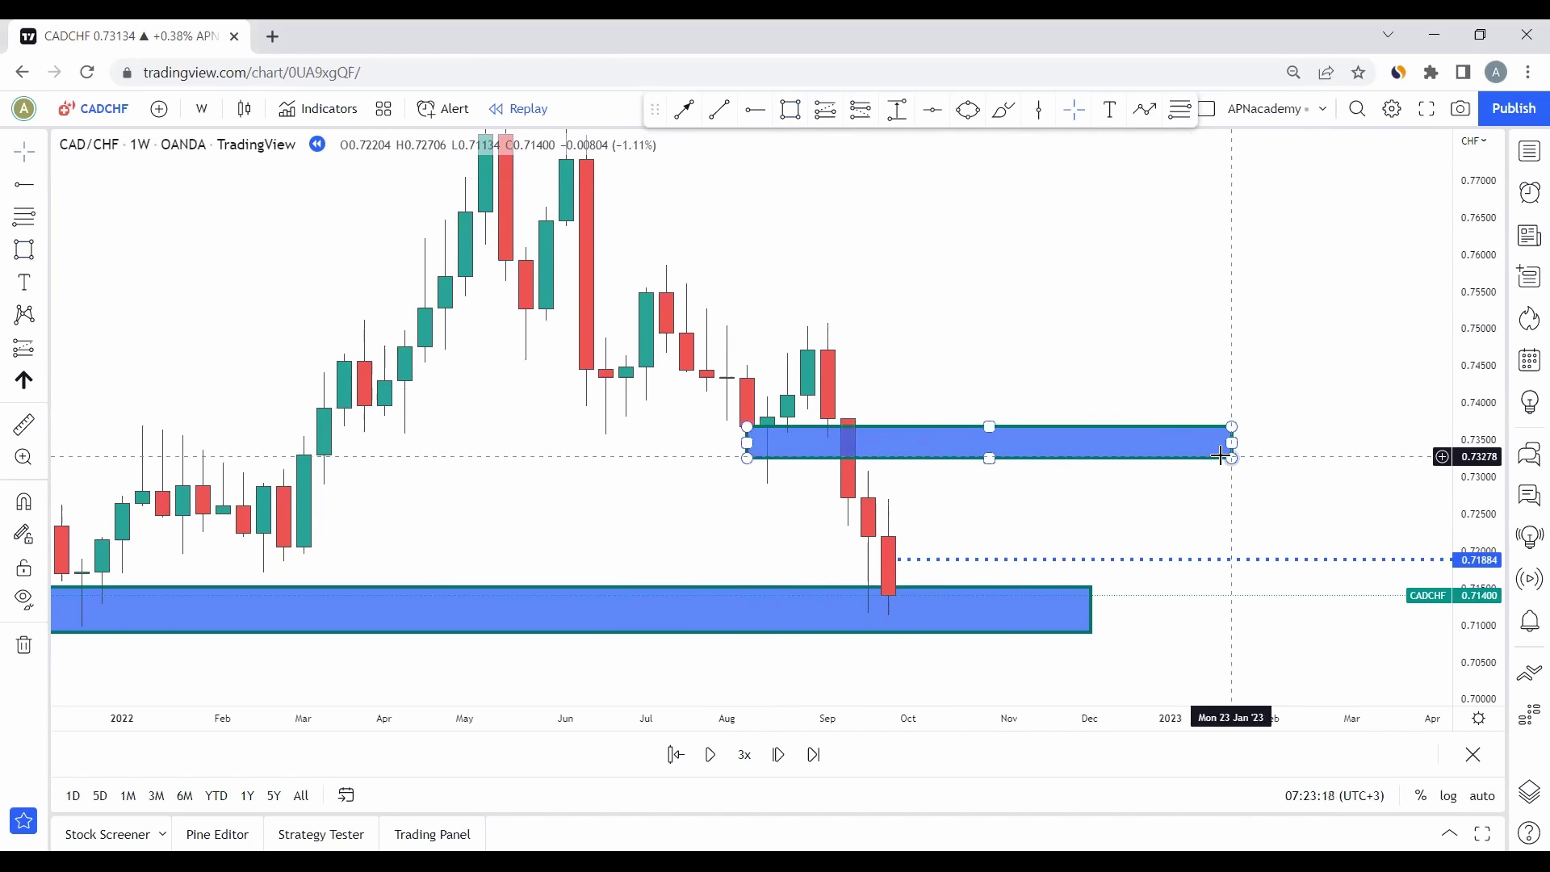
{"action": "left_click", "coordinate": [1224, 457]}
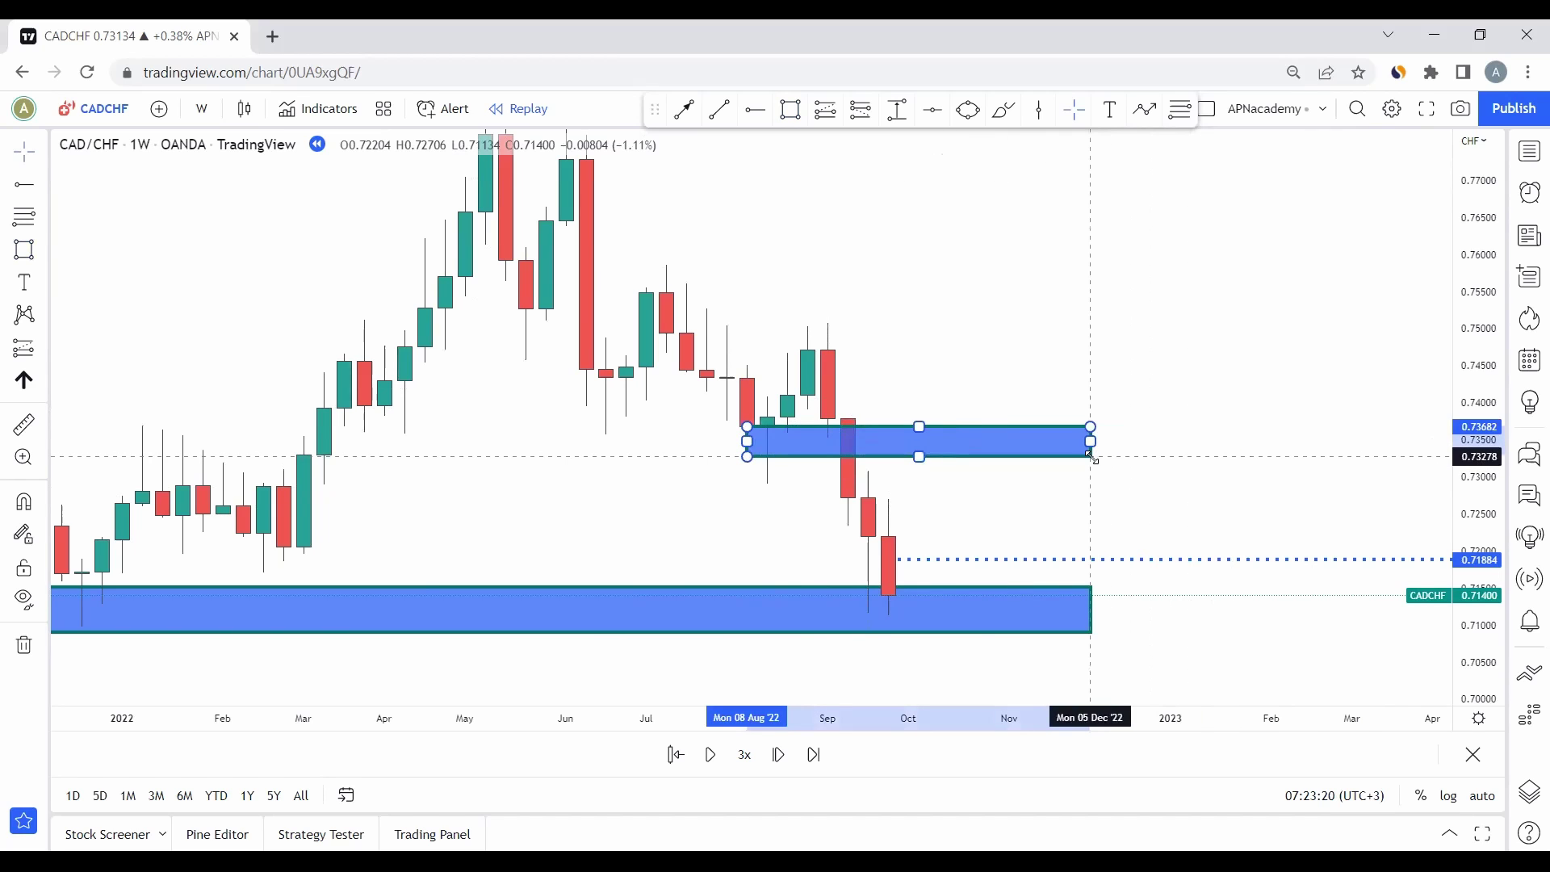
{"action": "left_click", "coordinate": [1173, 458]}
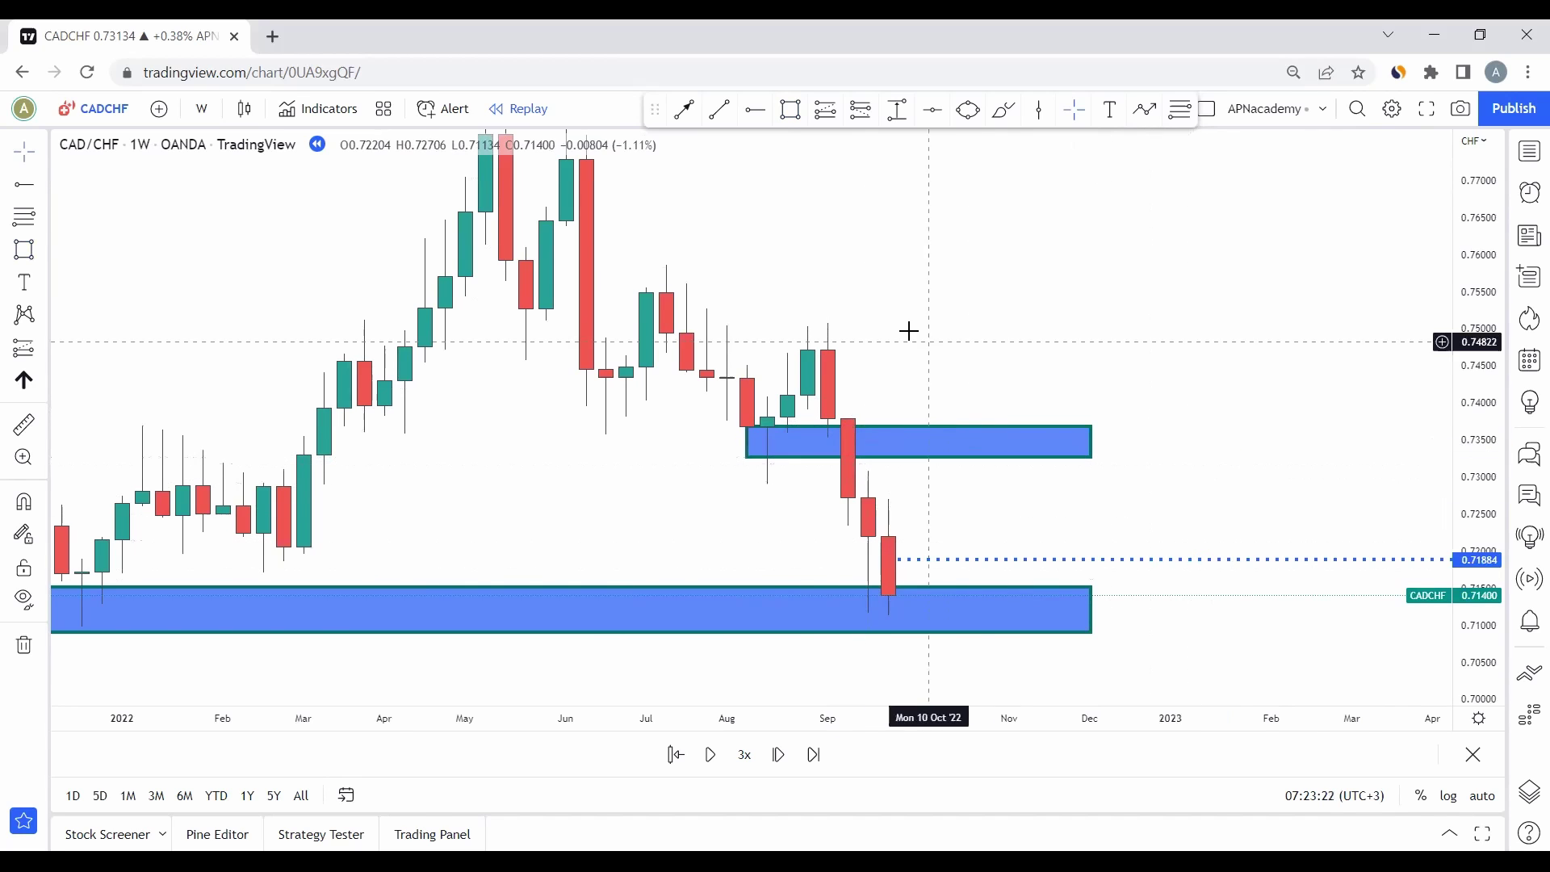
Step: Switch to the 4-hour timeframe and frame the latest candles around the lower zone and the dotted ray
{"action": "left_click", "coordinate": [214, 114]}
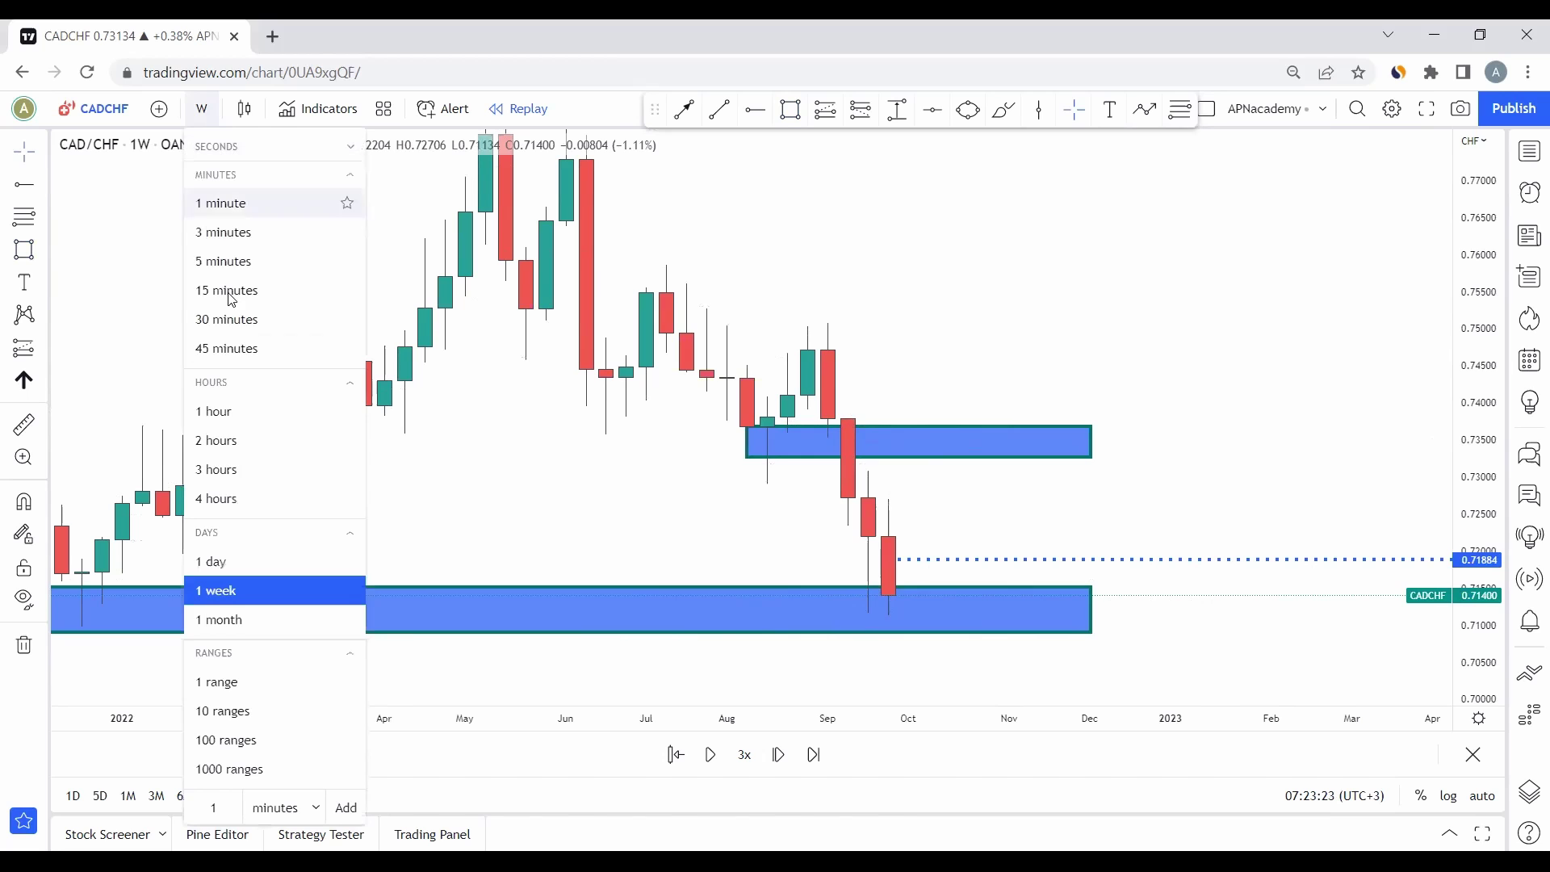
{"action": "left_click", "coordinate": [237, 497]}
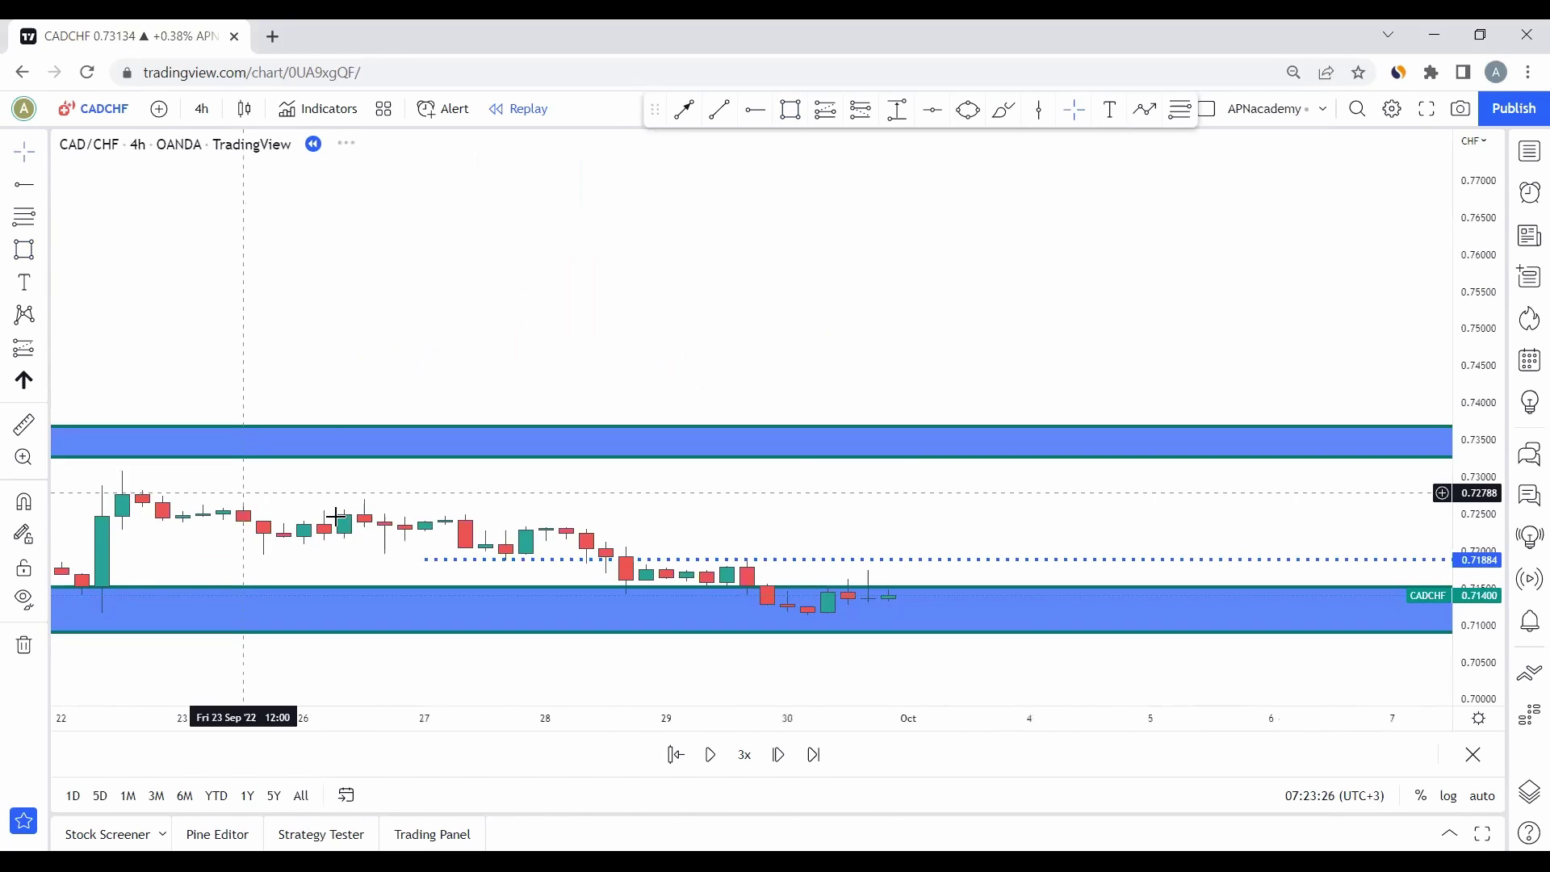
{"action": "scroll", "coordinate": [1467, 640], "scroll_direction": "up", "scroll_amount": 5}
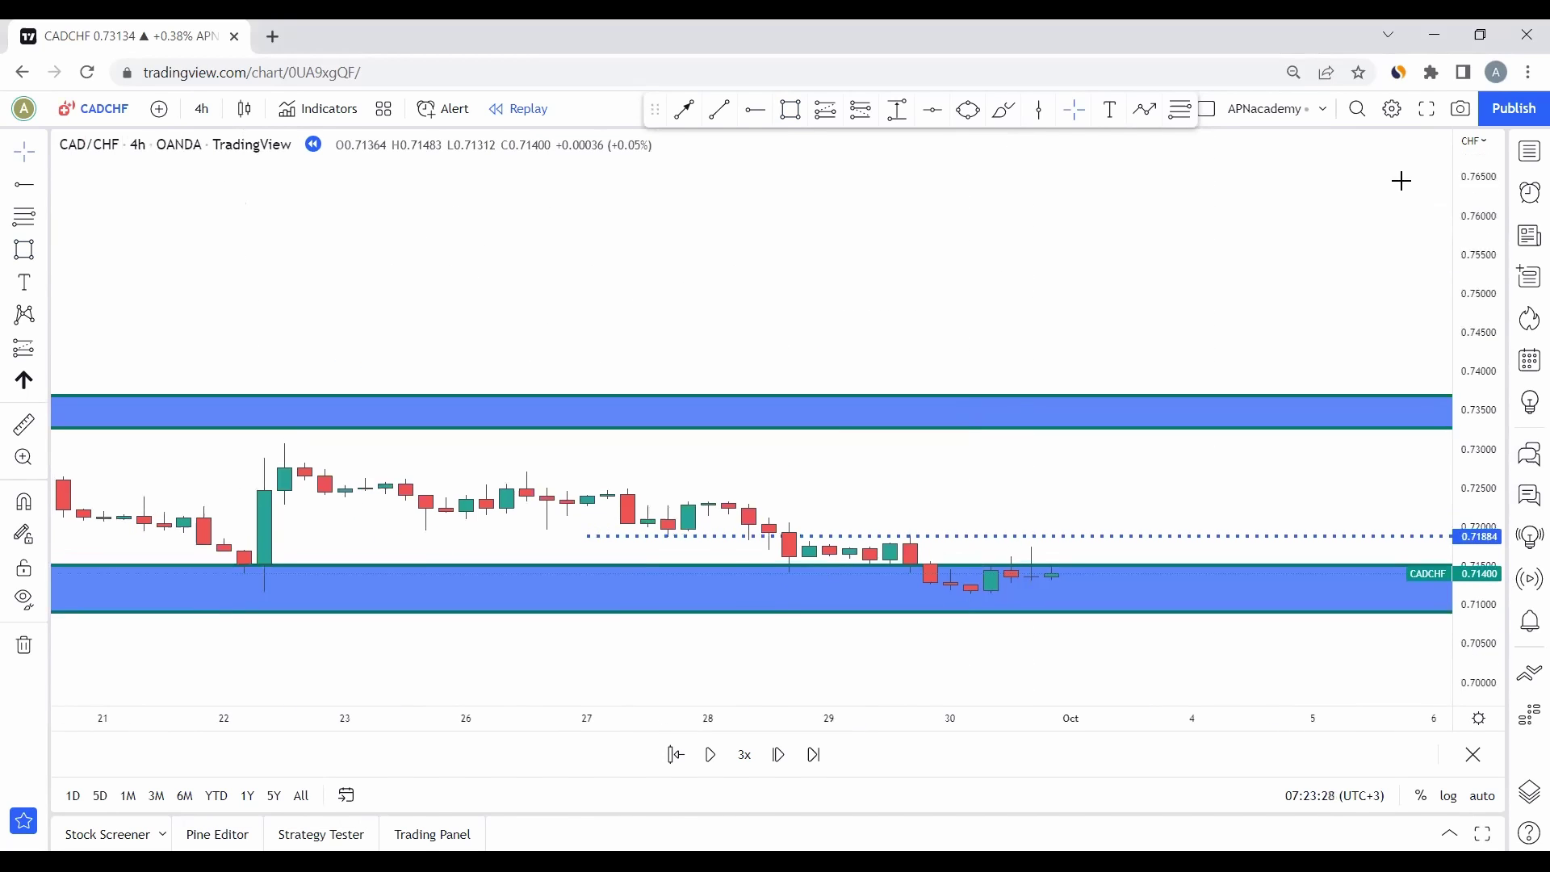
{"action": "left_click_drag", "start_coordinate": [1010, 501], "coordinate": [1095, 436]}
{"action": "left_click_drag", "start_coordinate": [1128, 547], "coordinate": [848, 484]}
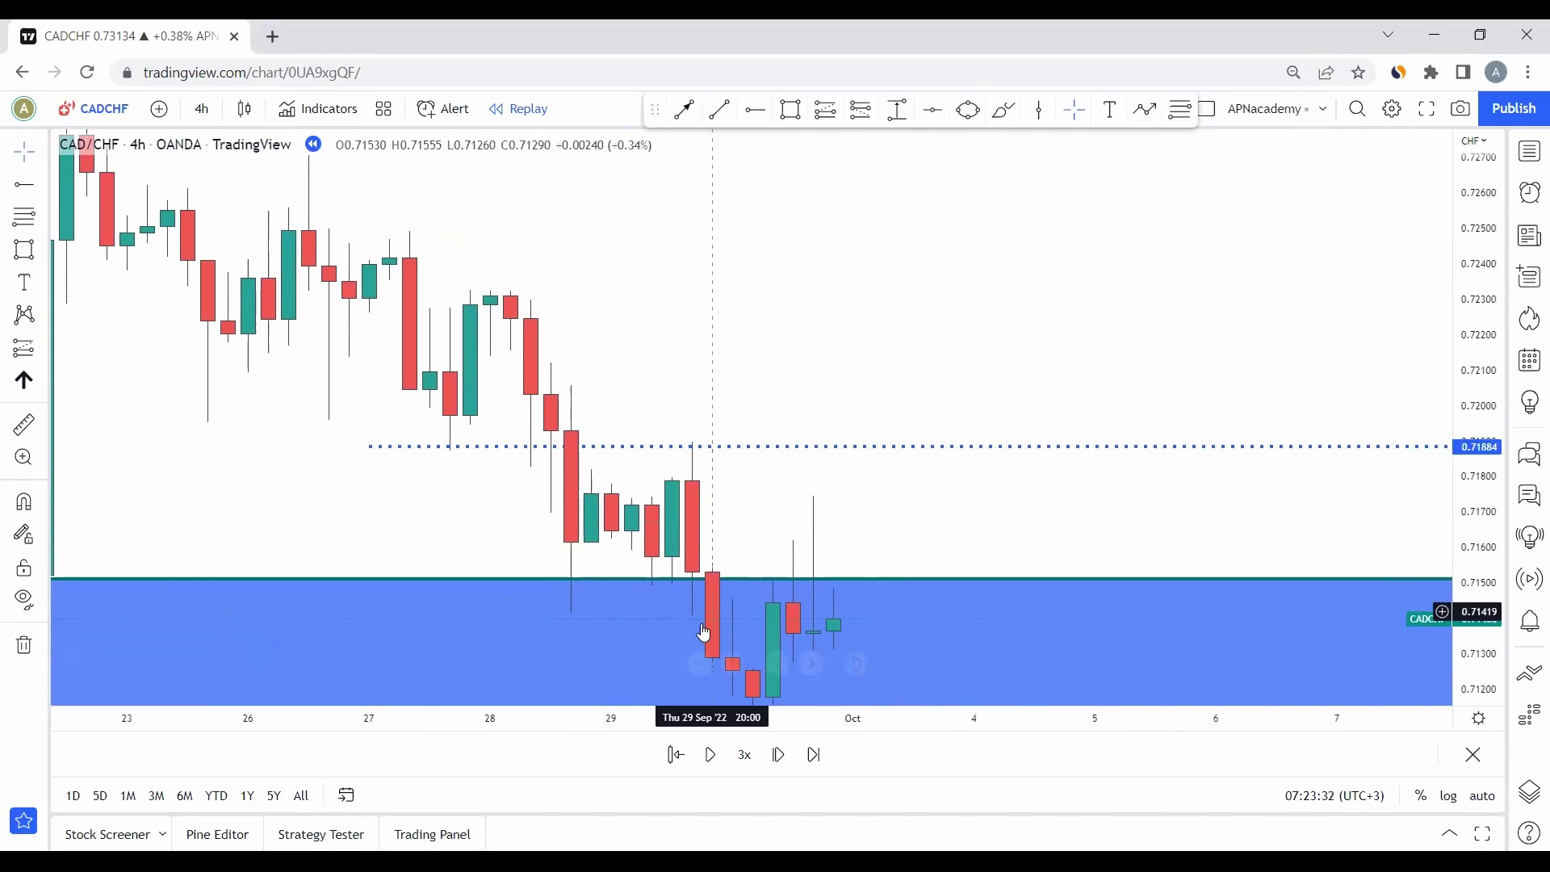
{"action": "left_click", "coordinate": [789, 659]}
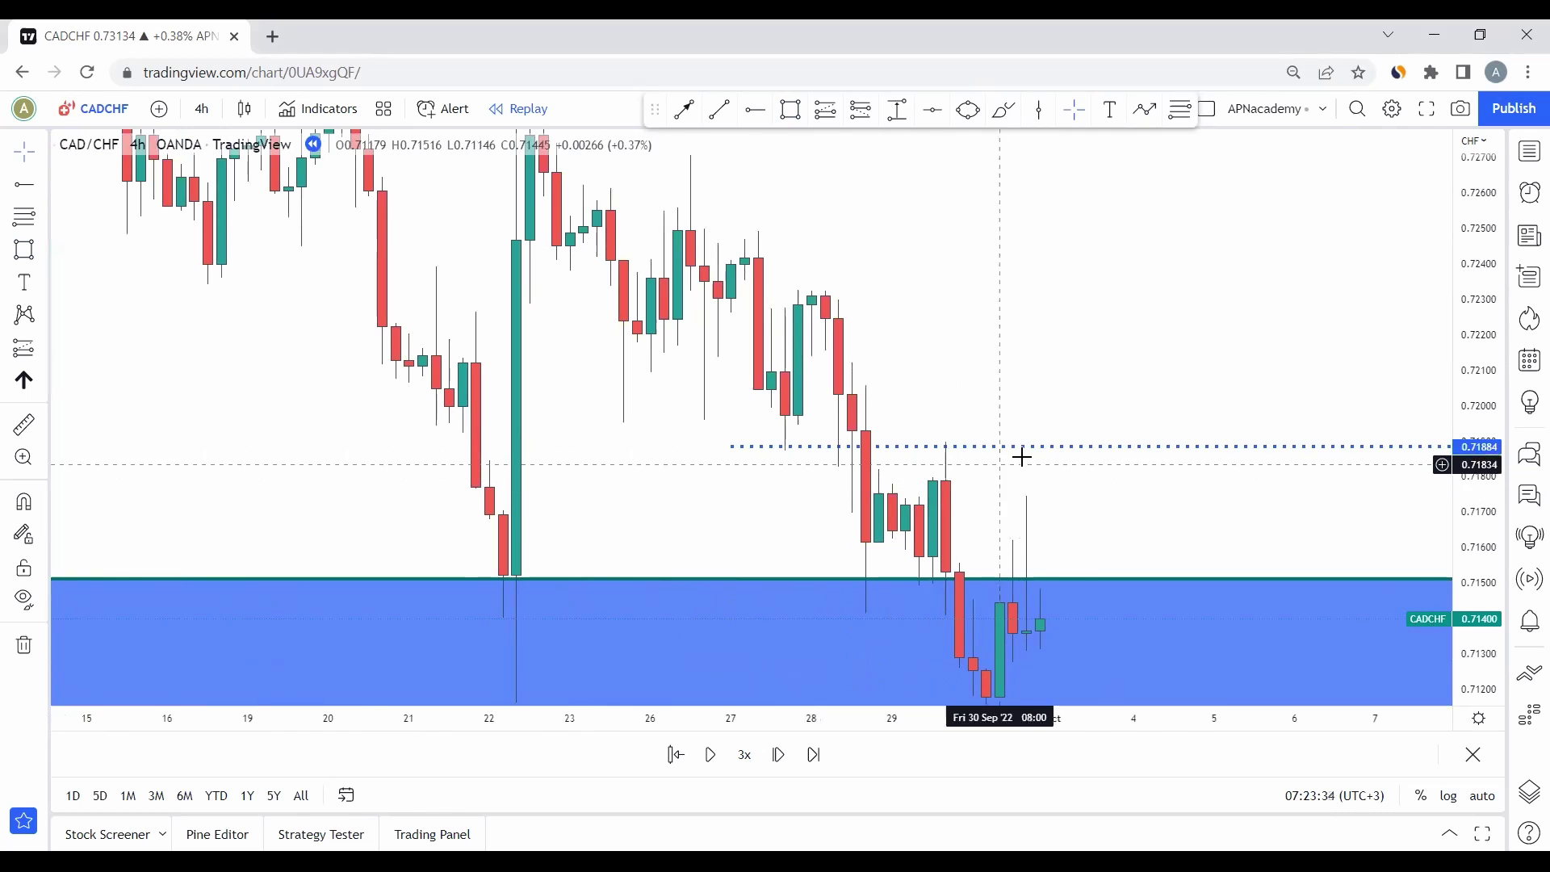
{"action": "left_click_drag", "start_coordinate": [1475, 248], "coordinate": [1478, 323]}
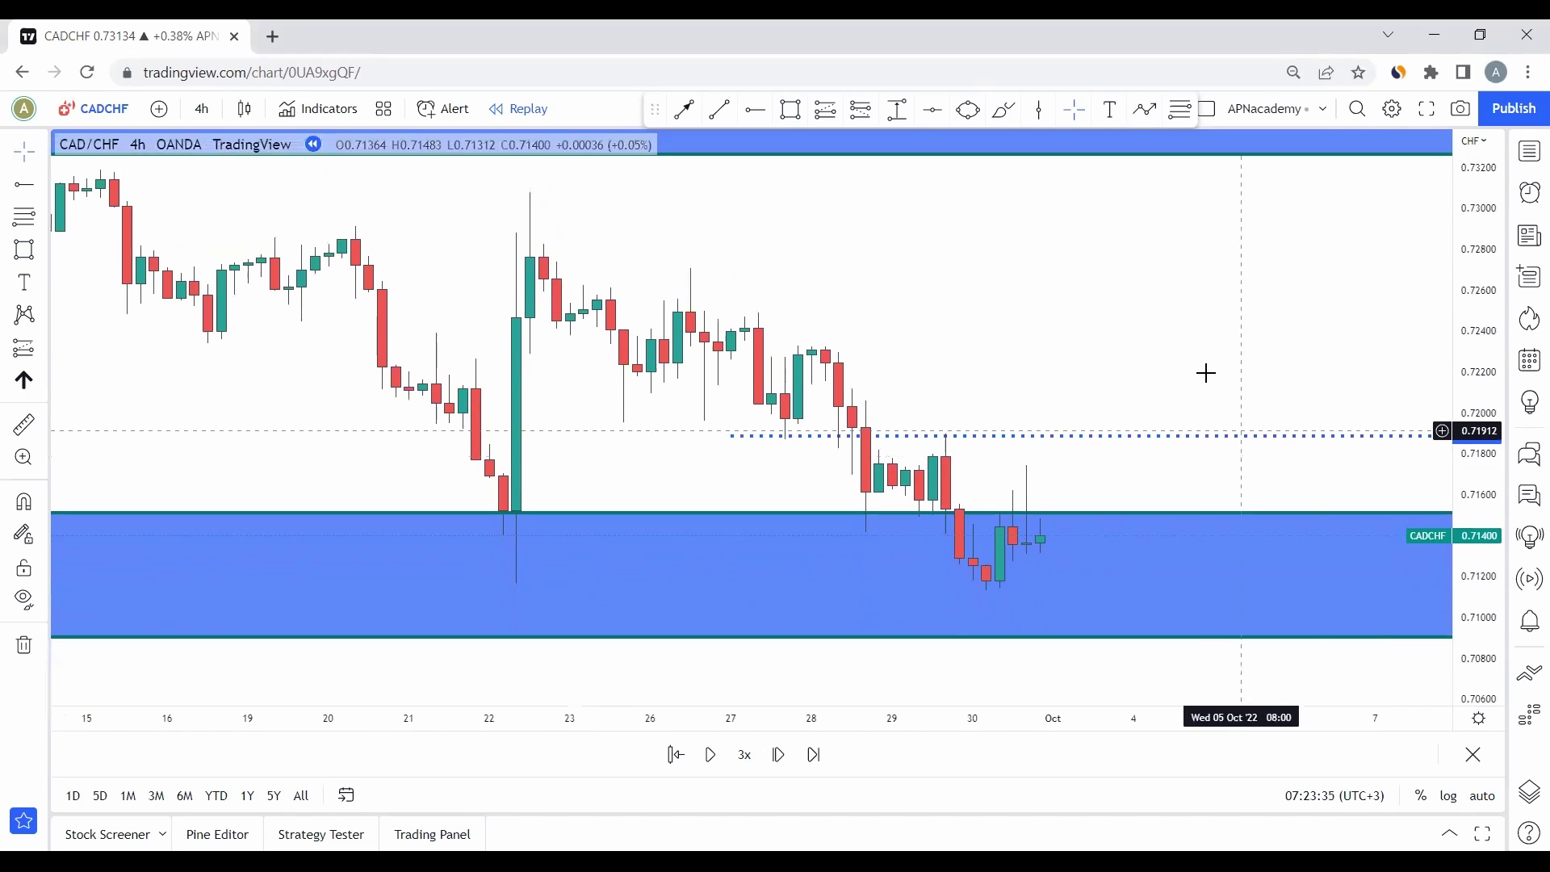
{"action": "left_click_drag", "start_coordinate": [1204, 370], "coordinate": [851, 374]}
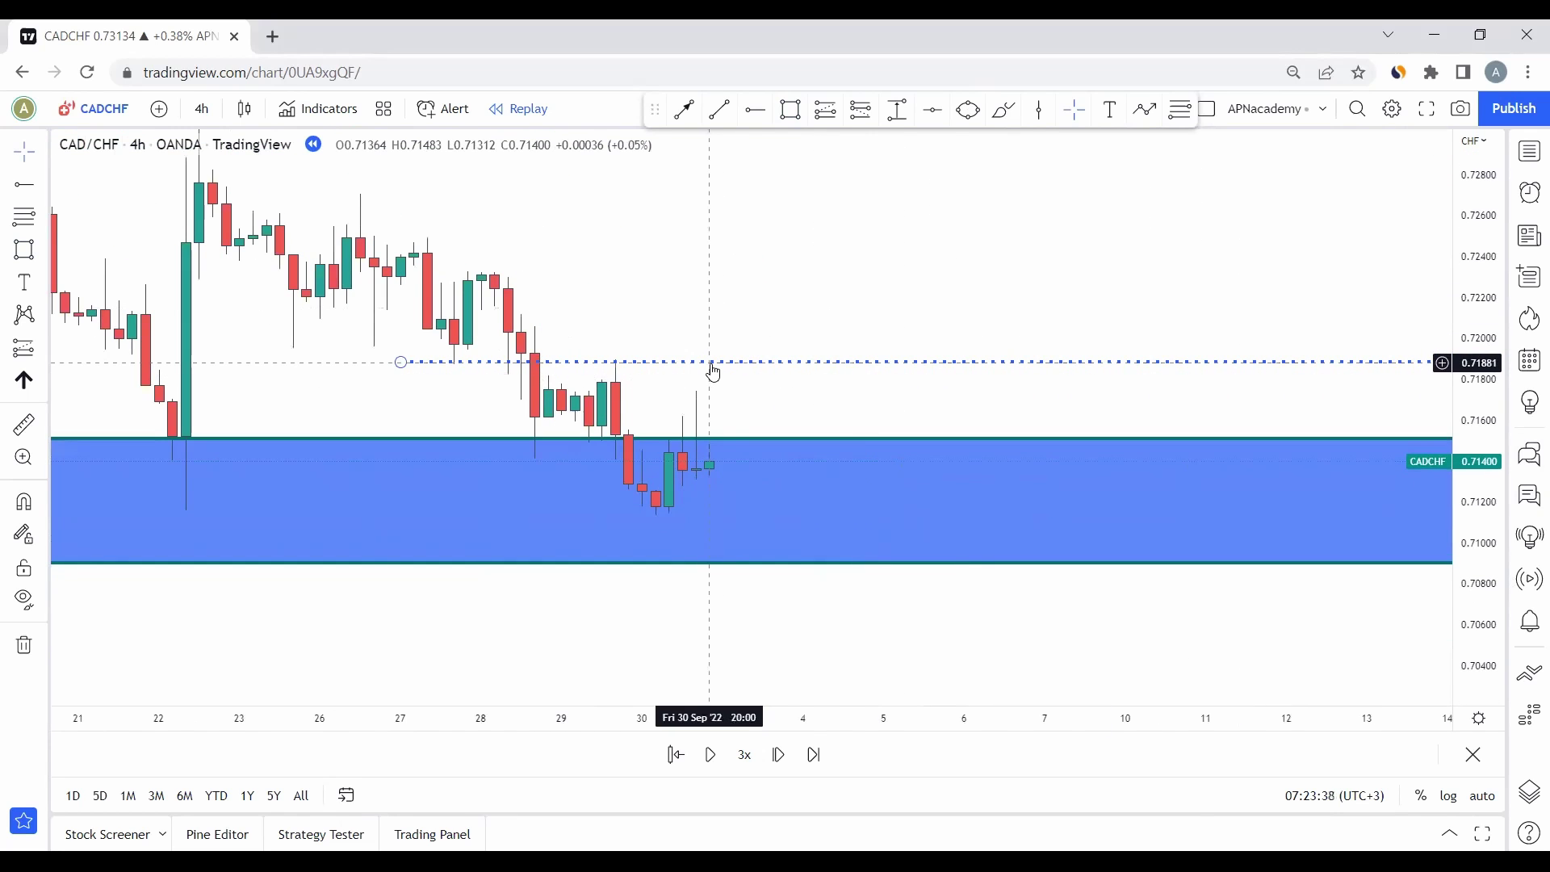
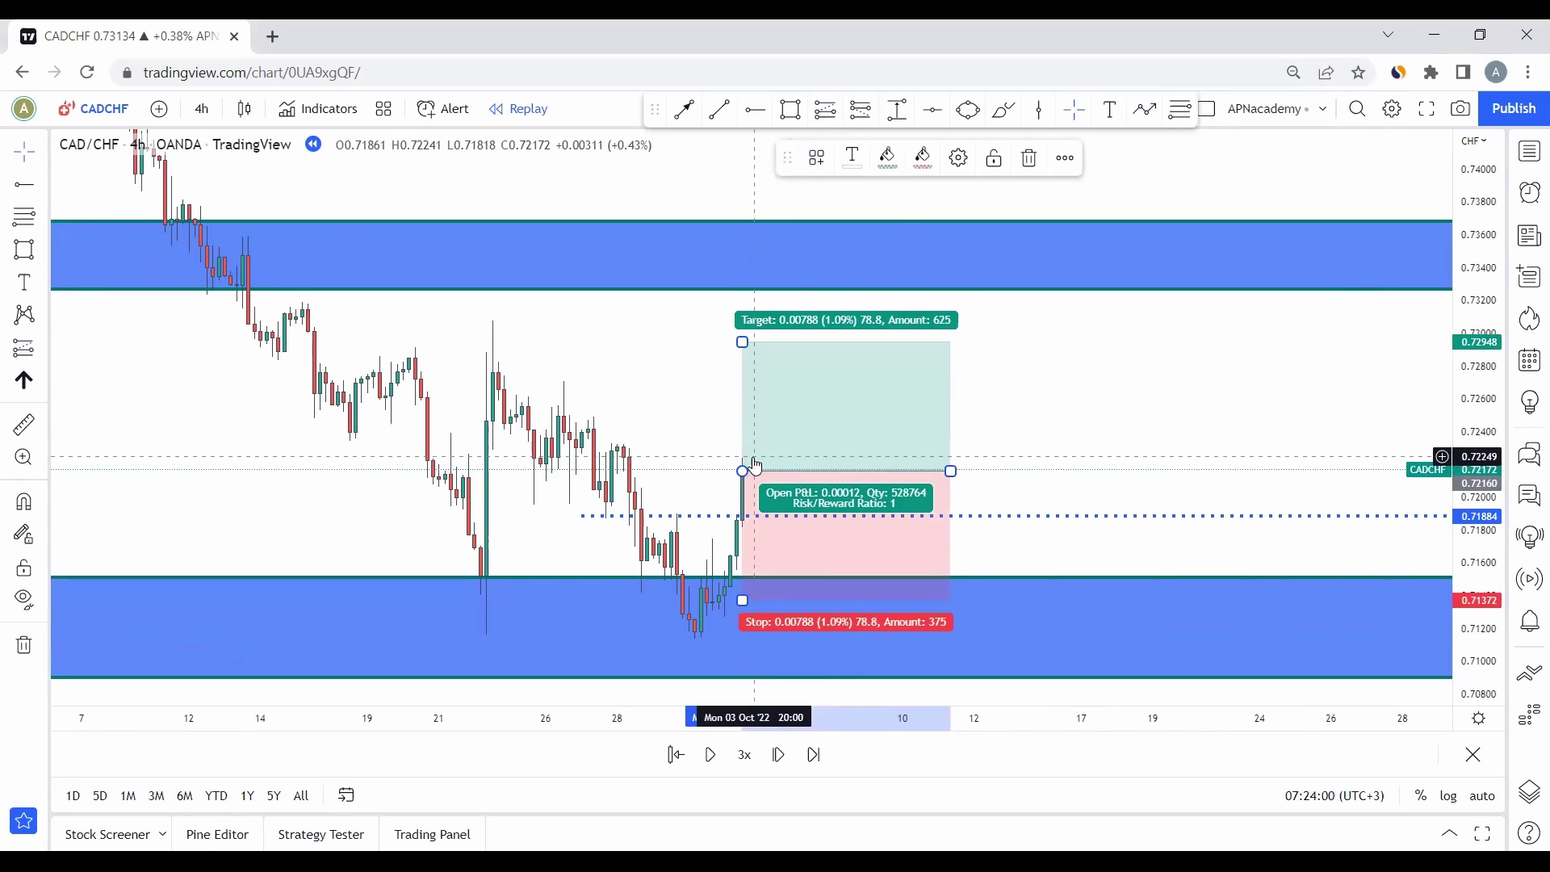
Step: Delete the long position drawing from the 4-hour chart
{"action": "key", "text": "Delete"}
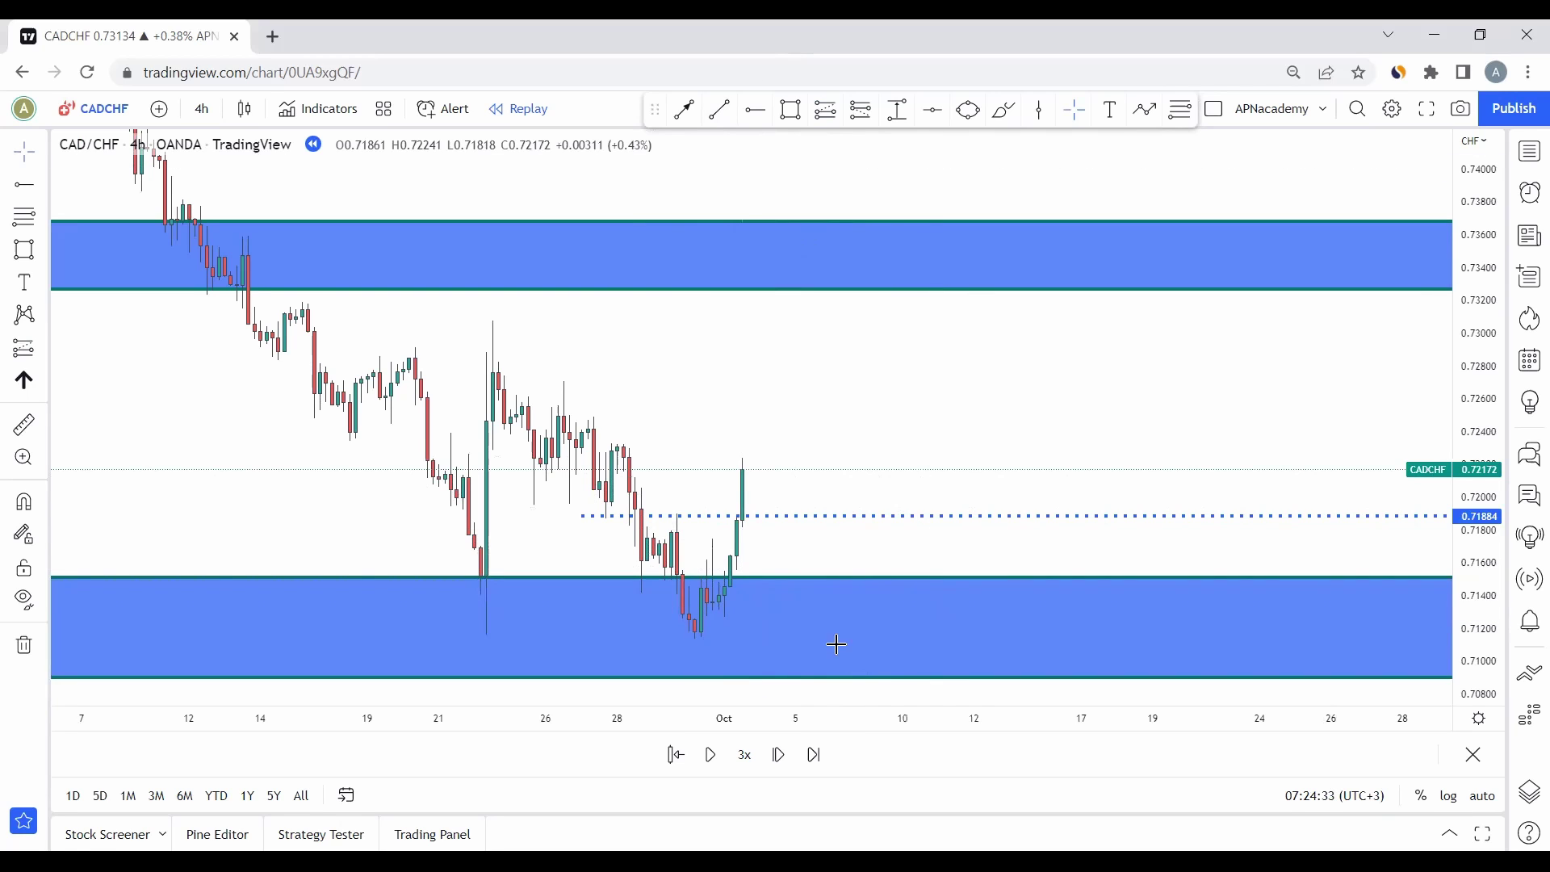
Step: Advance the 4-hour replay candle by candle through the rally and into the first decline, to a price of 0.72225
{"action": "left_click", "coordinate": [779, 767]}
{"action": "left_click", "coordinate": [779, 759]}
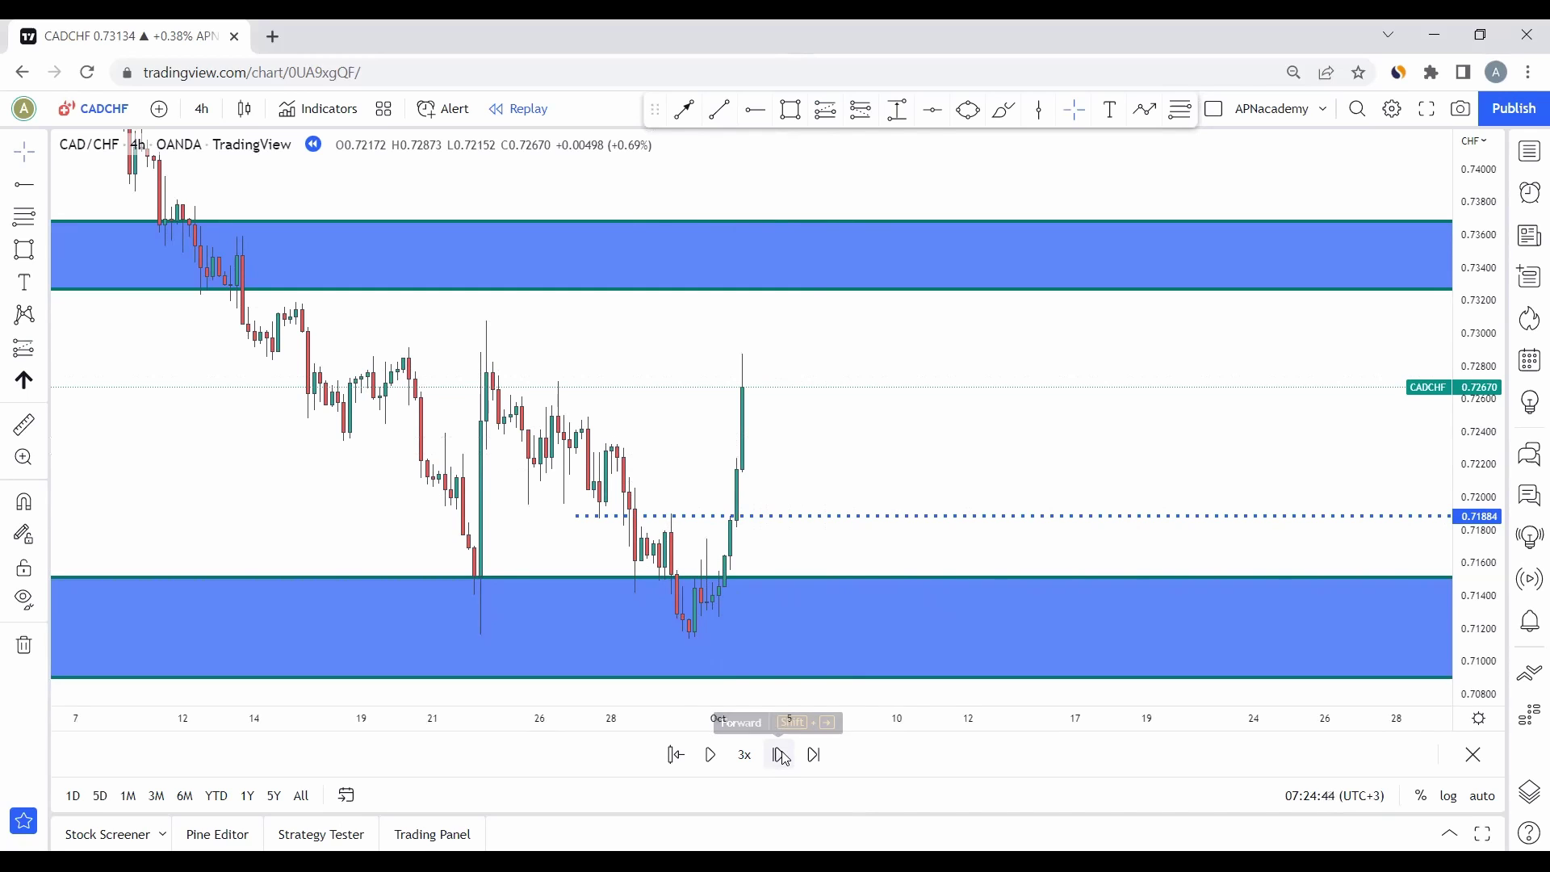
{"action": "left_click", "coordinate": [781, 756]}
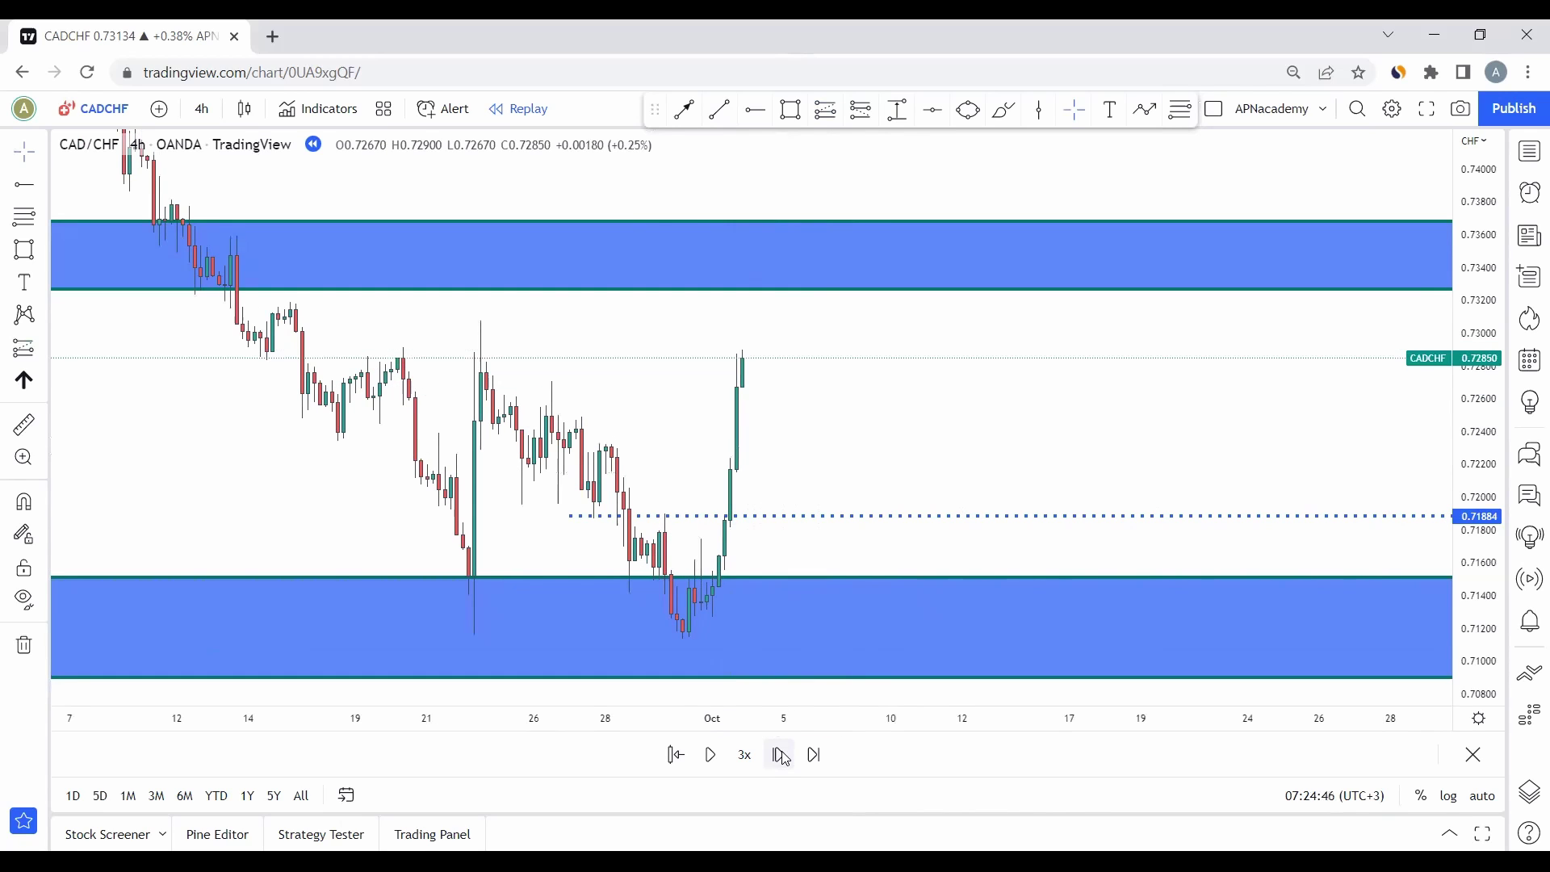
{"action": "left_click", "coordinate": [781, 756]}
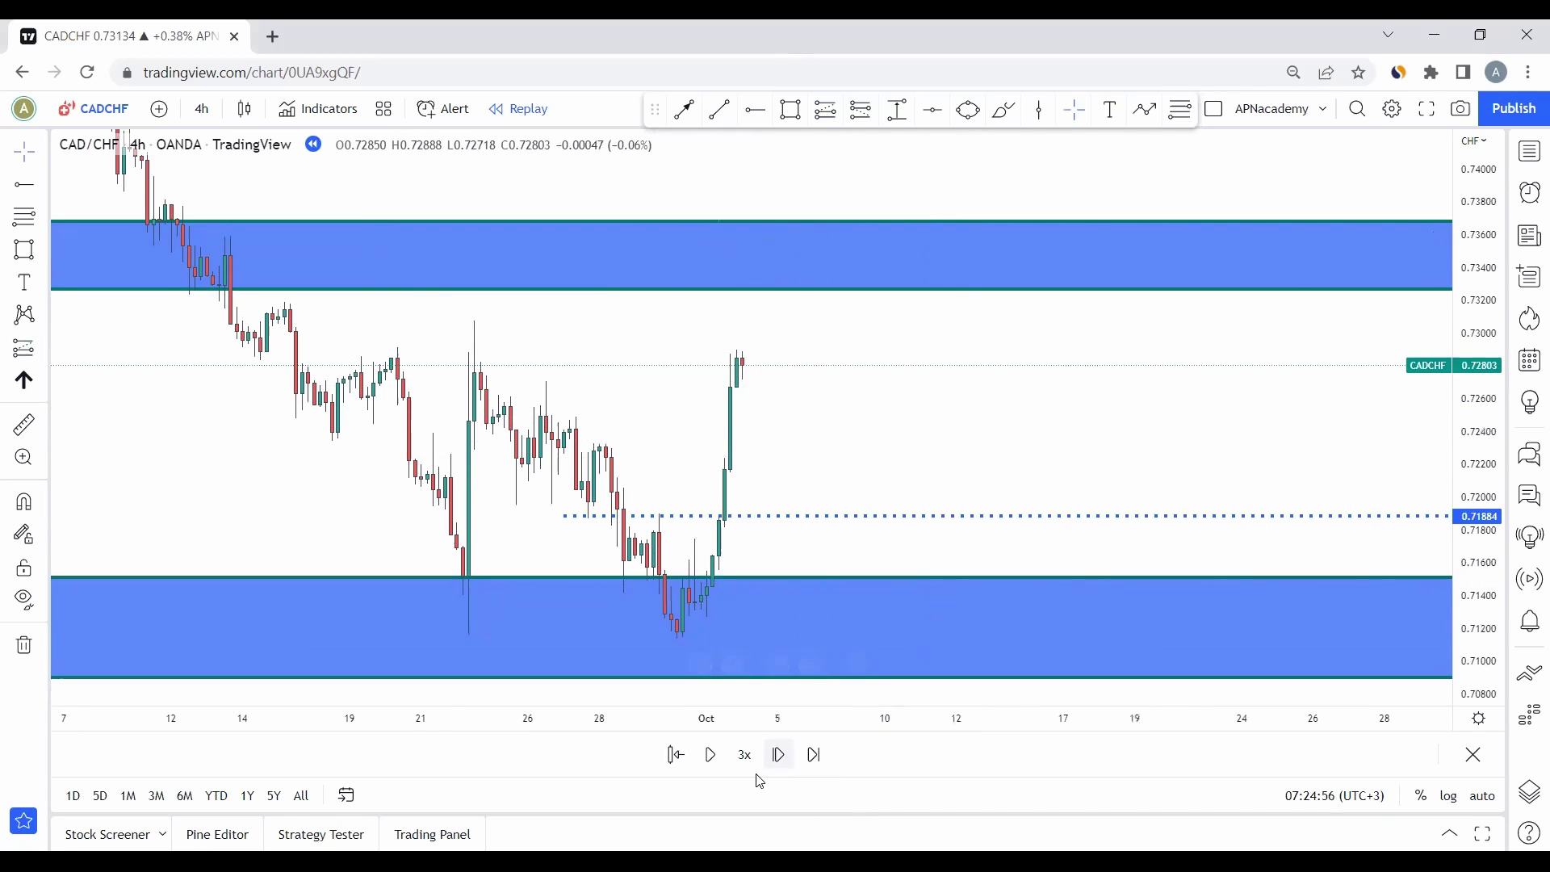
{"action": "left_click", "coordinate": [781, 759]}
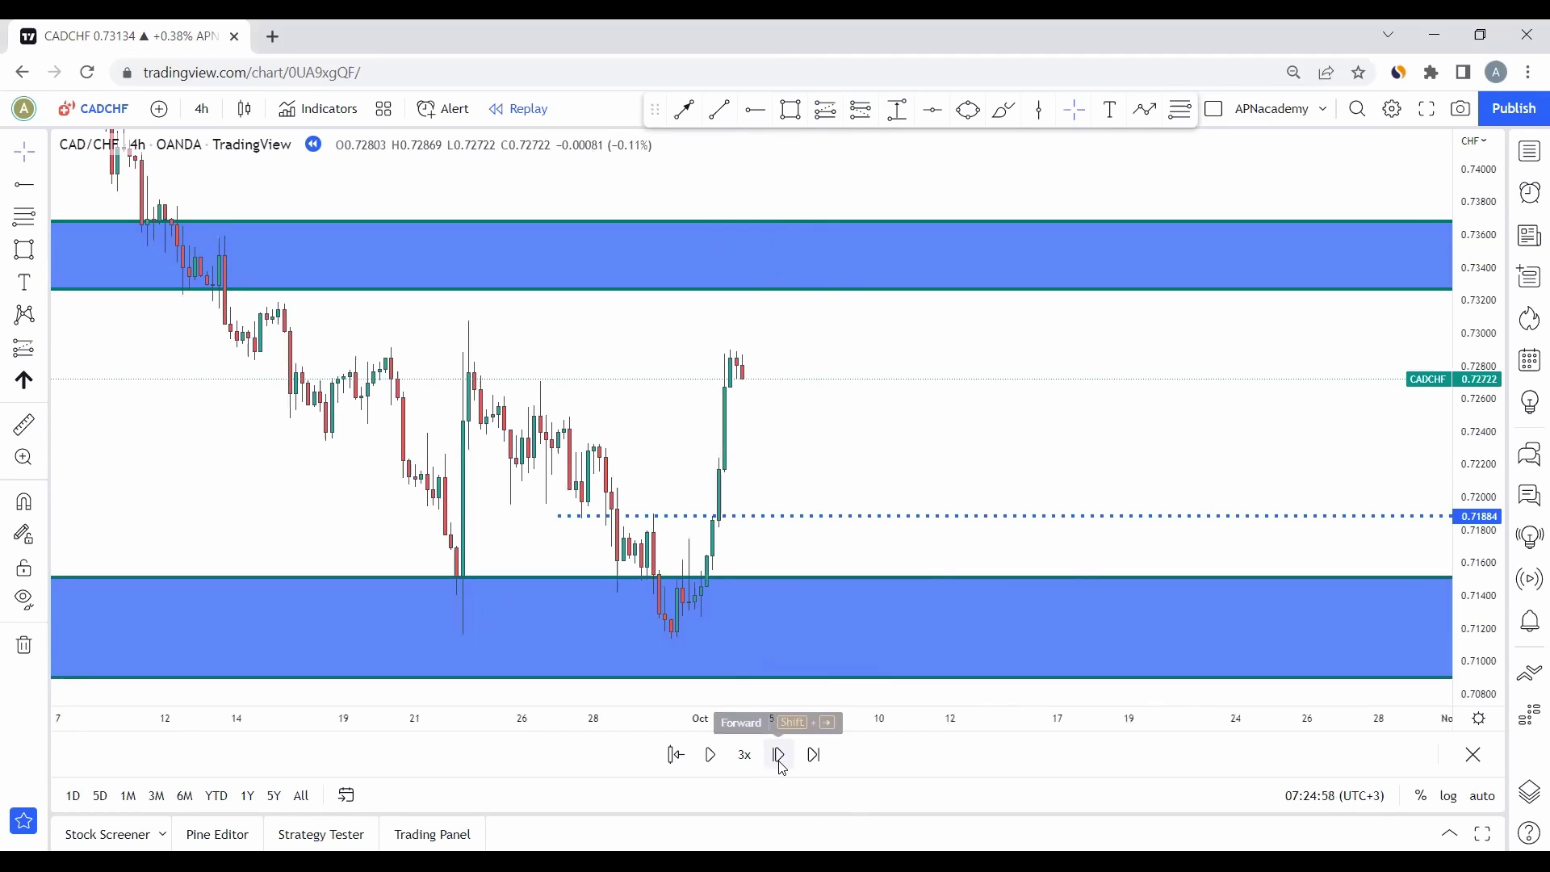
{"action": "left_click", "coordinate": [781, 764]}
{"action": "left_click", "coordinate": [781, 764]}
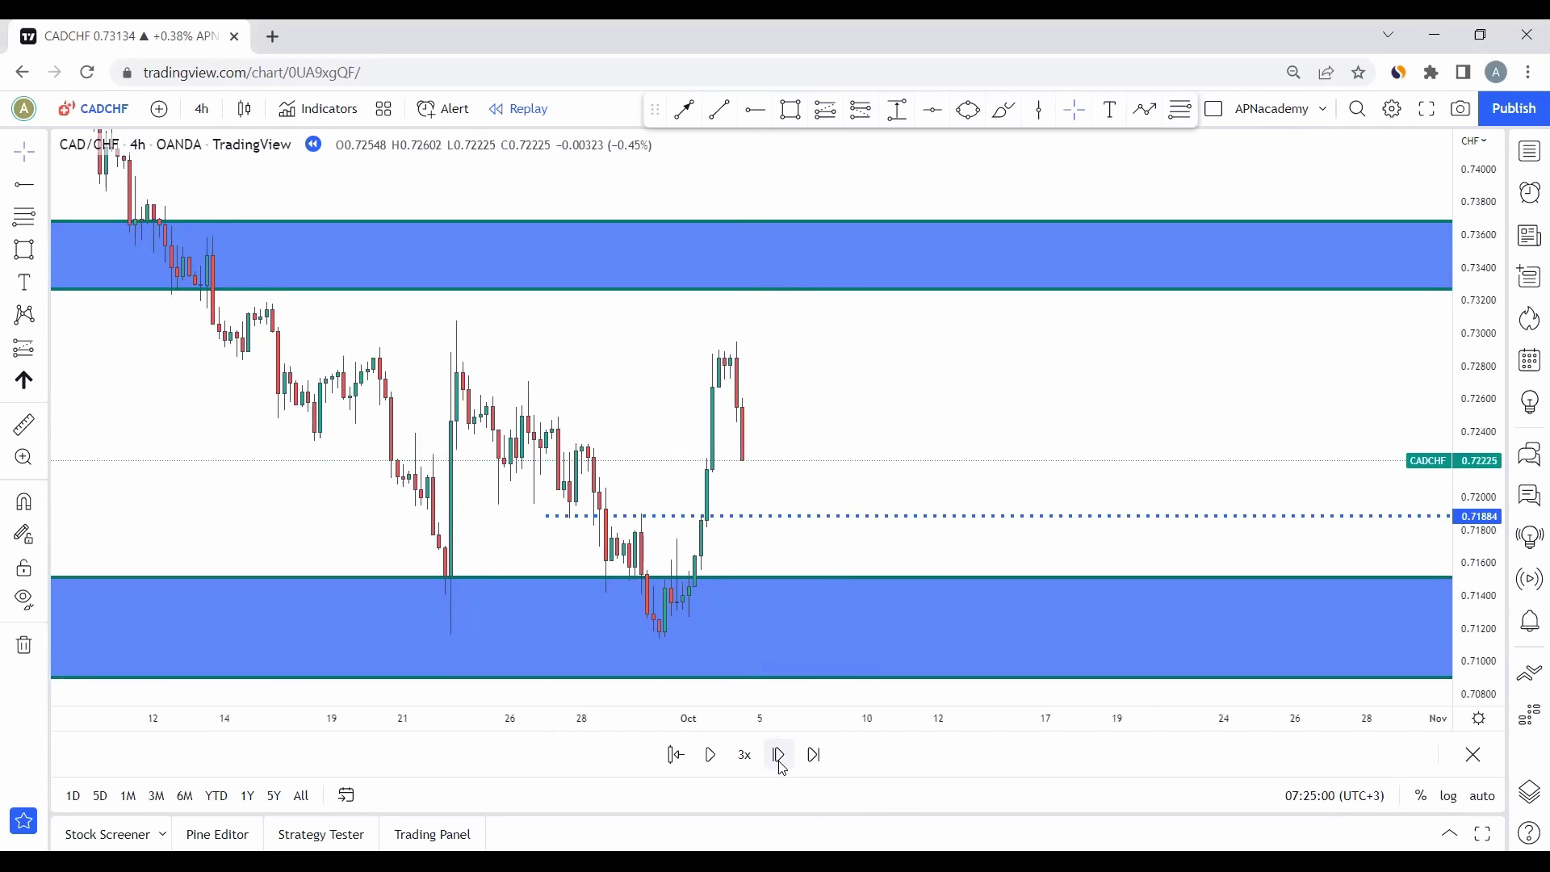
Step: Continue the replay candle by candle until the price pulls back to the dotted ray at 0.71884
{"action": "left_click", "coordinate": [781, 765]}
{"action": "left_click", "coordinate": [781, 764]}
{"action": "left_click", "coordinate": [781, 765]}
{"action": "left_click", "coordinate": [777, 753]}
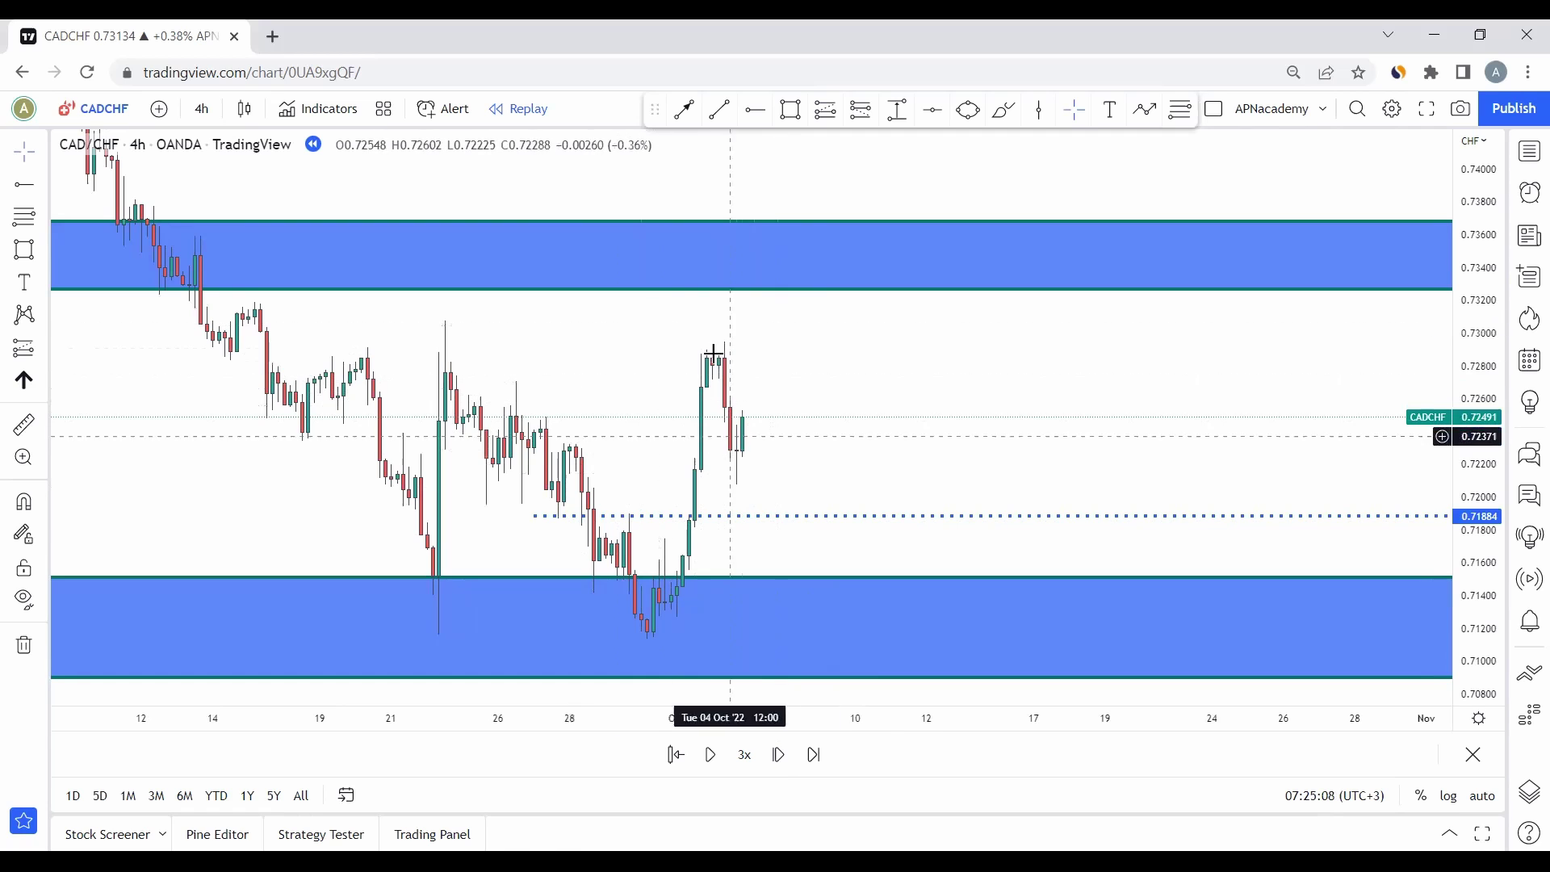
{"action": "left_click", "coordinate": [779, 755]}
{"action": "left_click", "coordinate": [779, 755]}
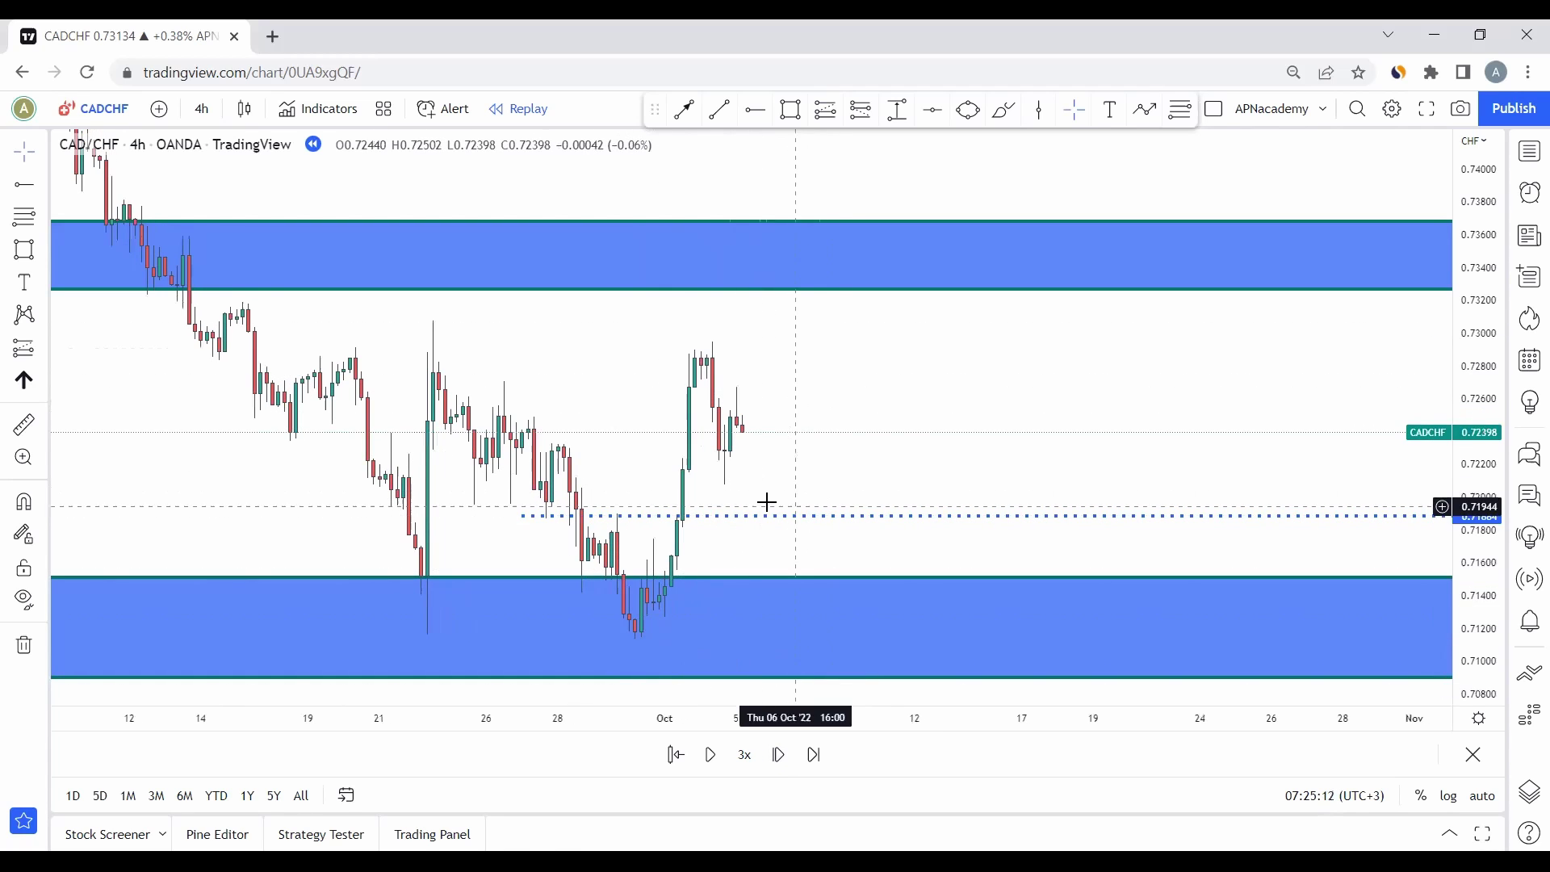
{"action": "left_click", "coordinate": [779, 755]}
{"action": "left_click", "coordinate": [781, 755]}
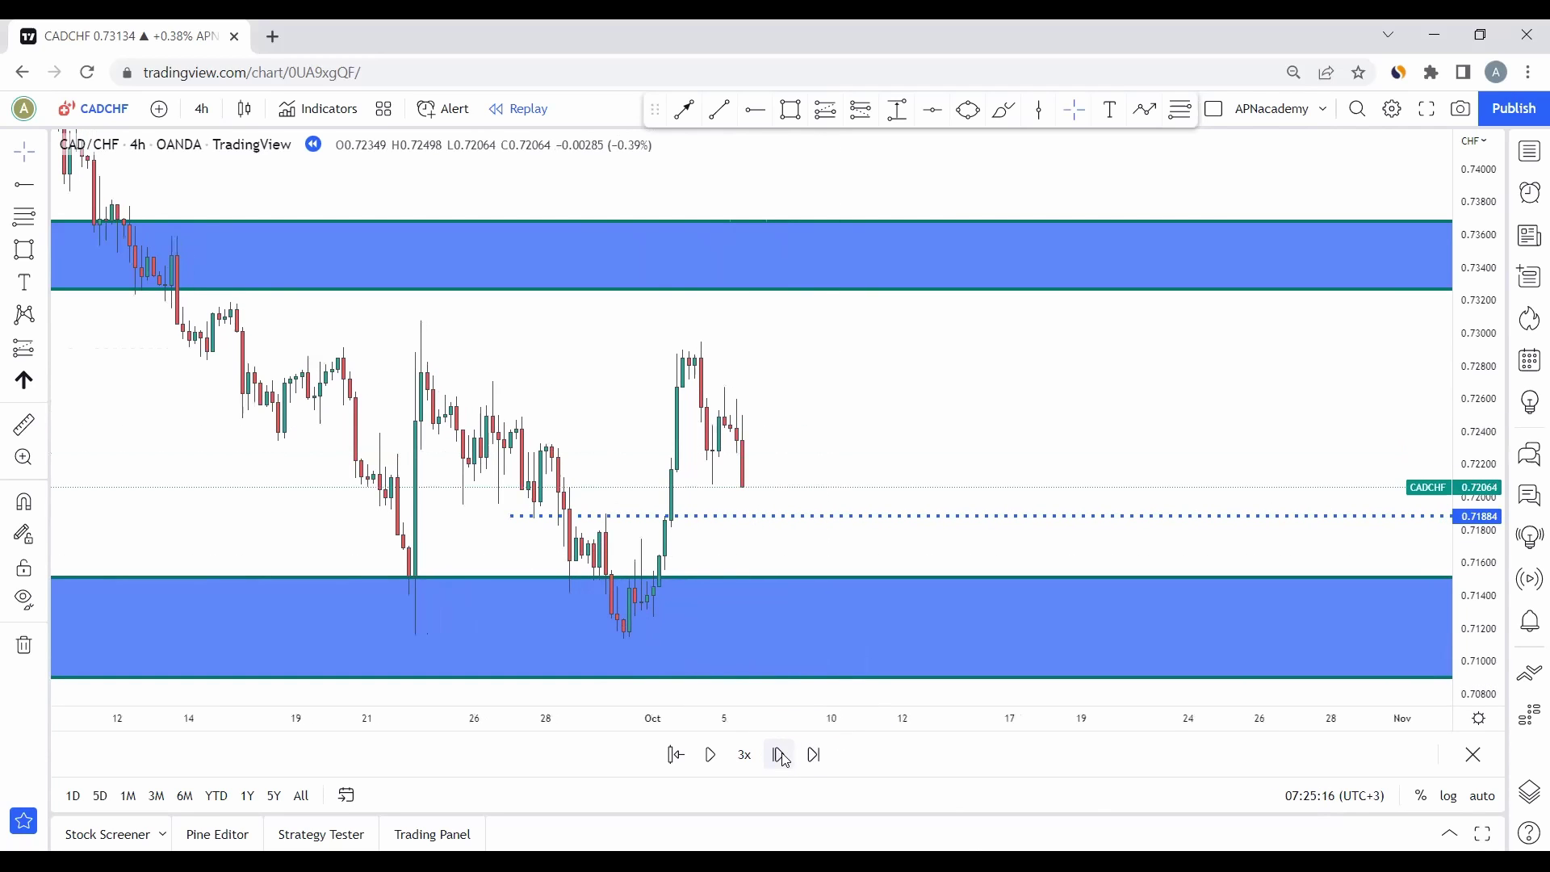
{"action": "left_click", "coordinate": [782, 754]}
{"action": "left_click", "coordinate": [781, 755]}
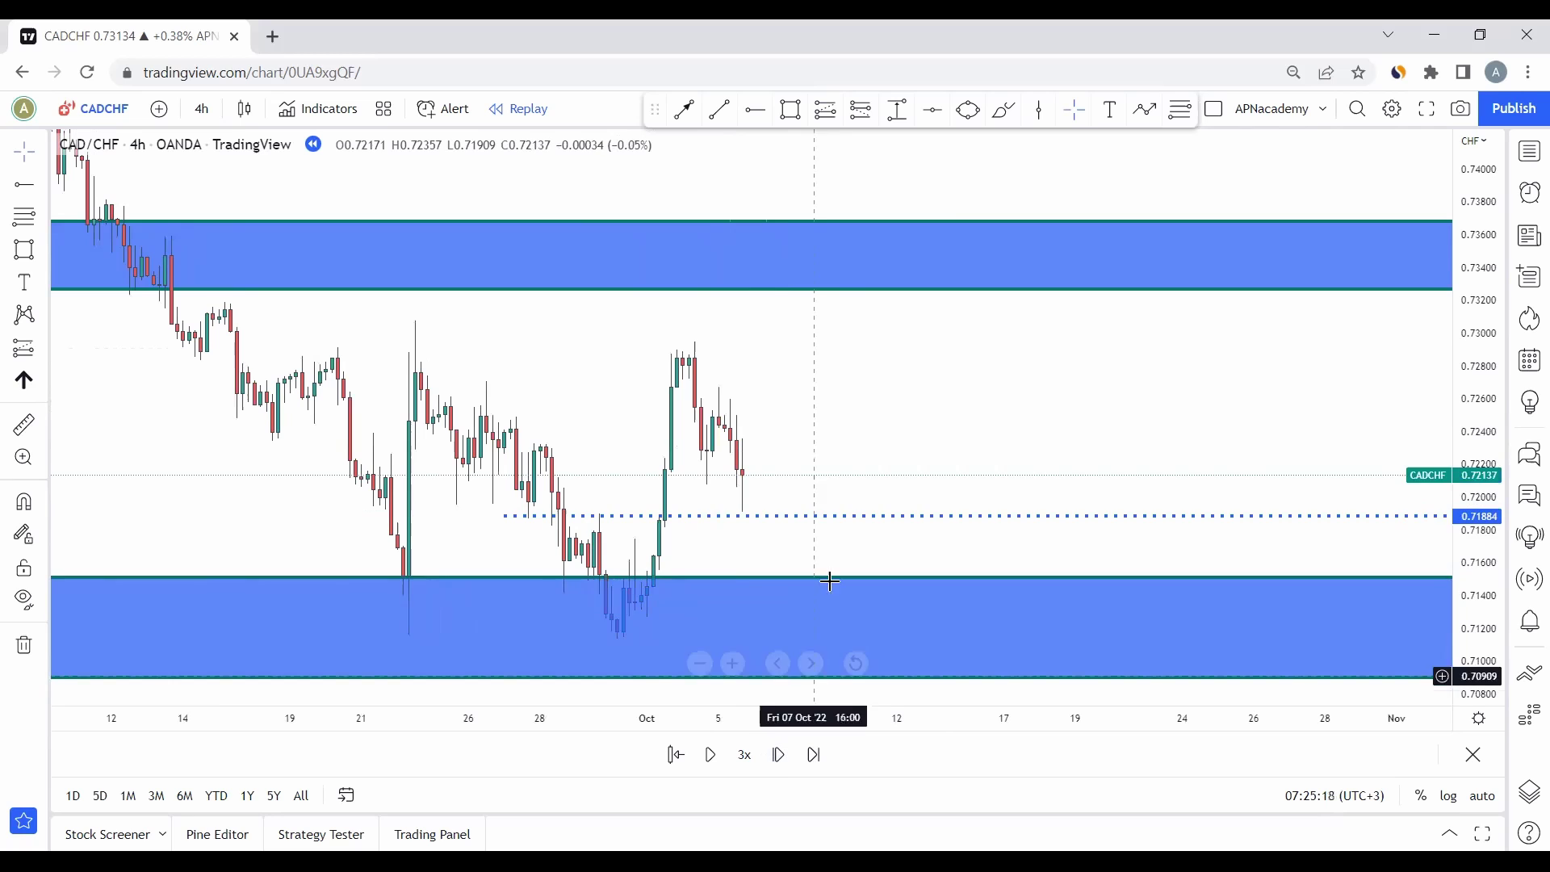
{"action": "left_click", "coordinate": [780, 756]}
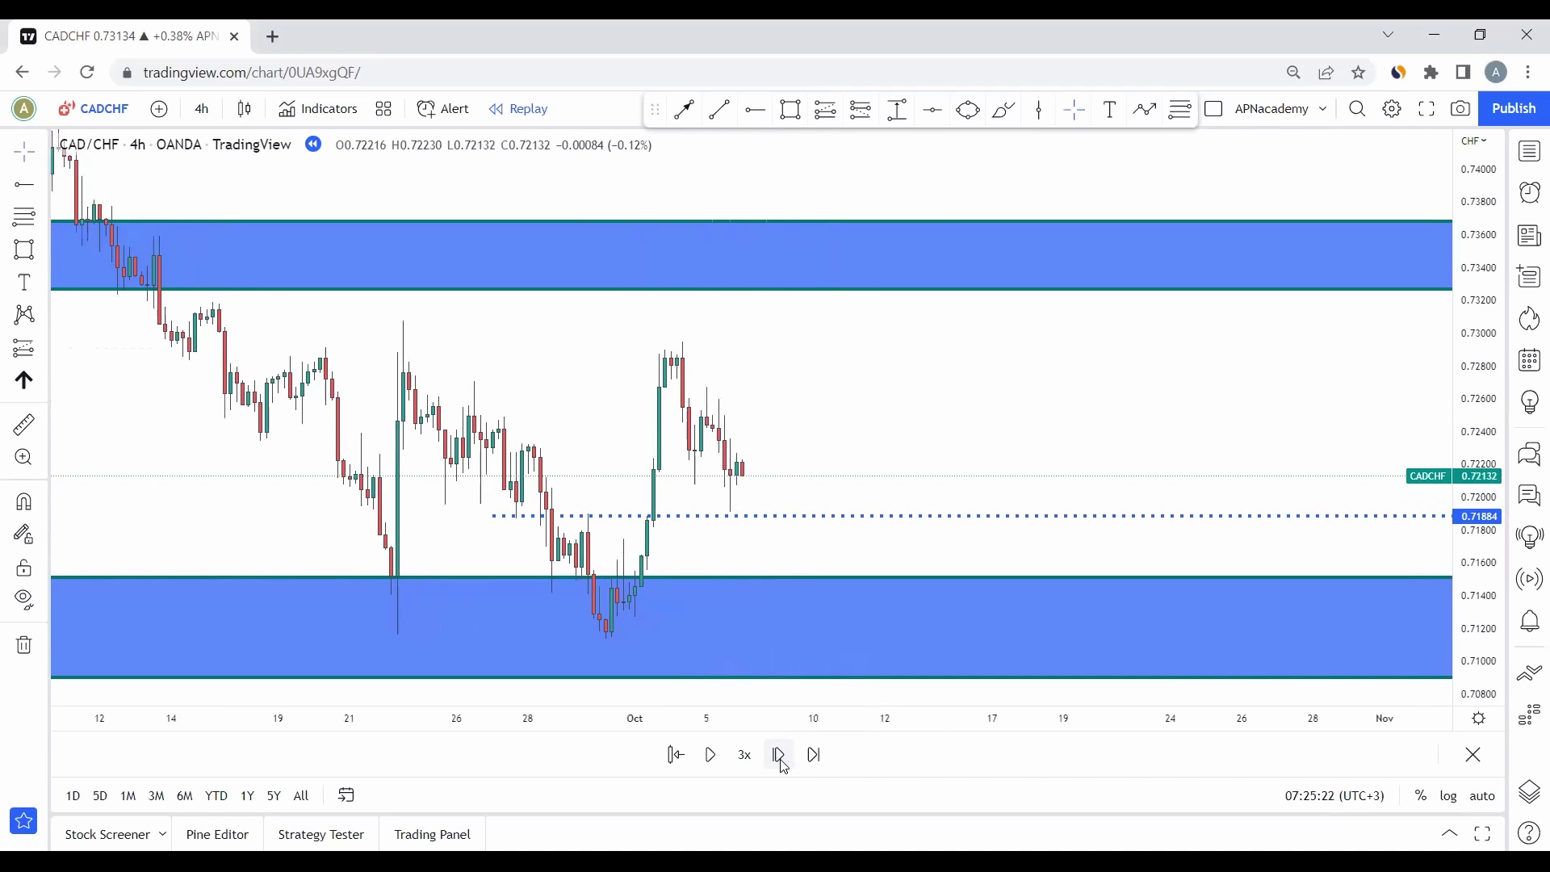
{"action": "left_click", "coordinate": [782, 762]}
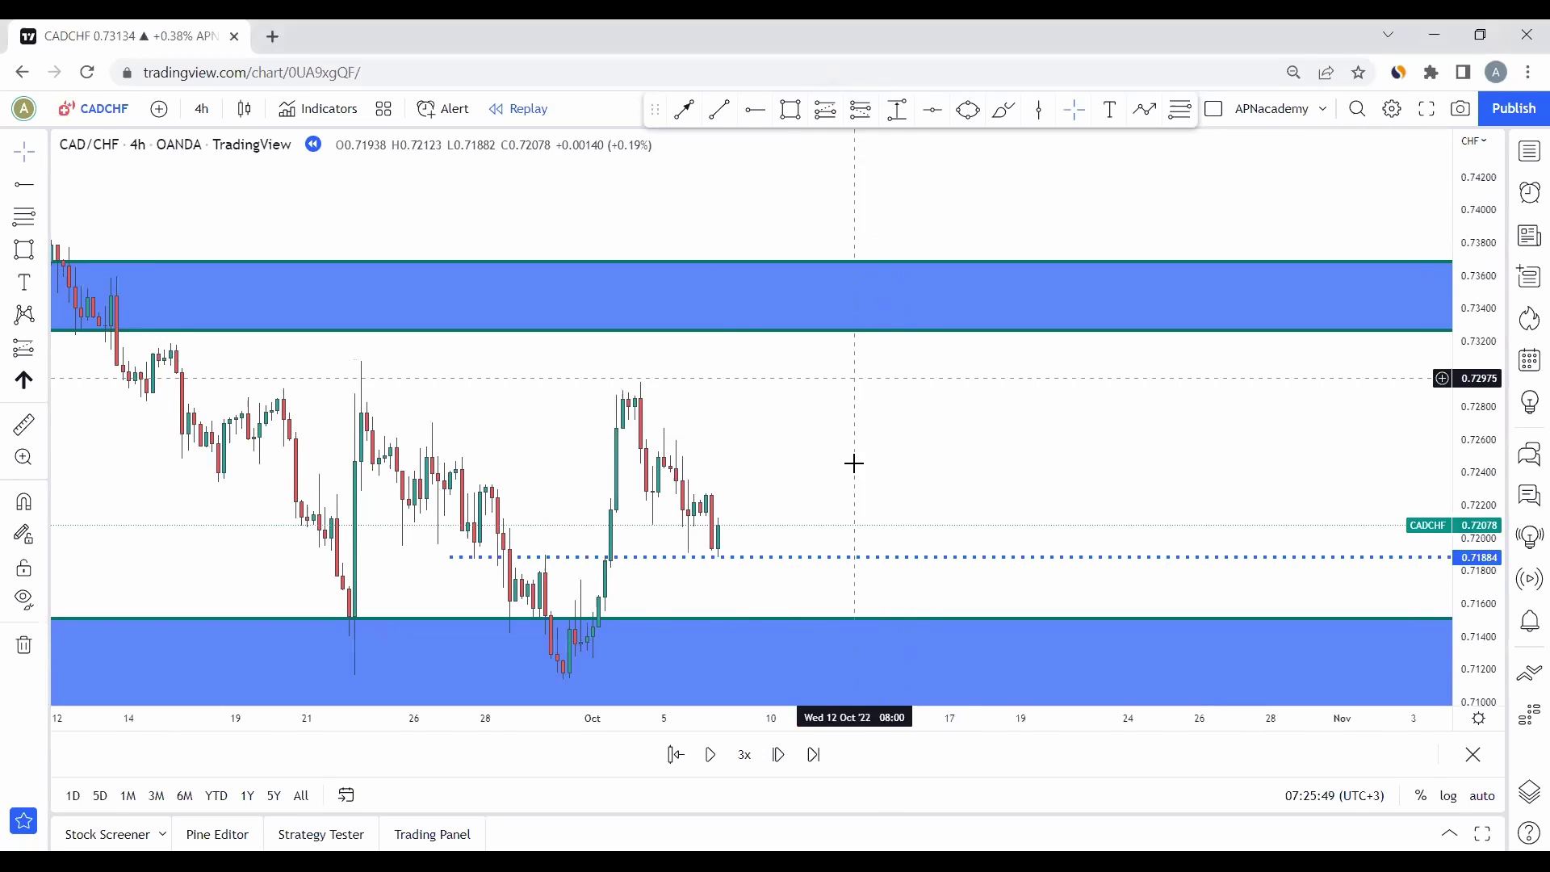
Step: Advance the replay through the consolidation above the dotted ray until the 4-hour candle closing at 0.72170 forms
{"action": "left_click_drag", "start_coordinate": [903, 395], "coordinate": [920, 350]}
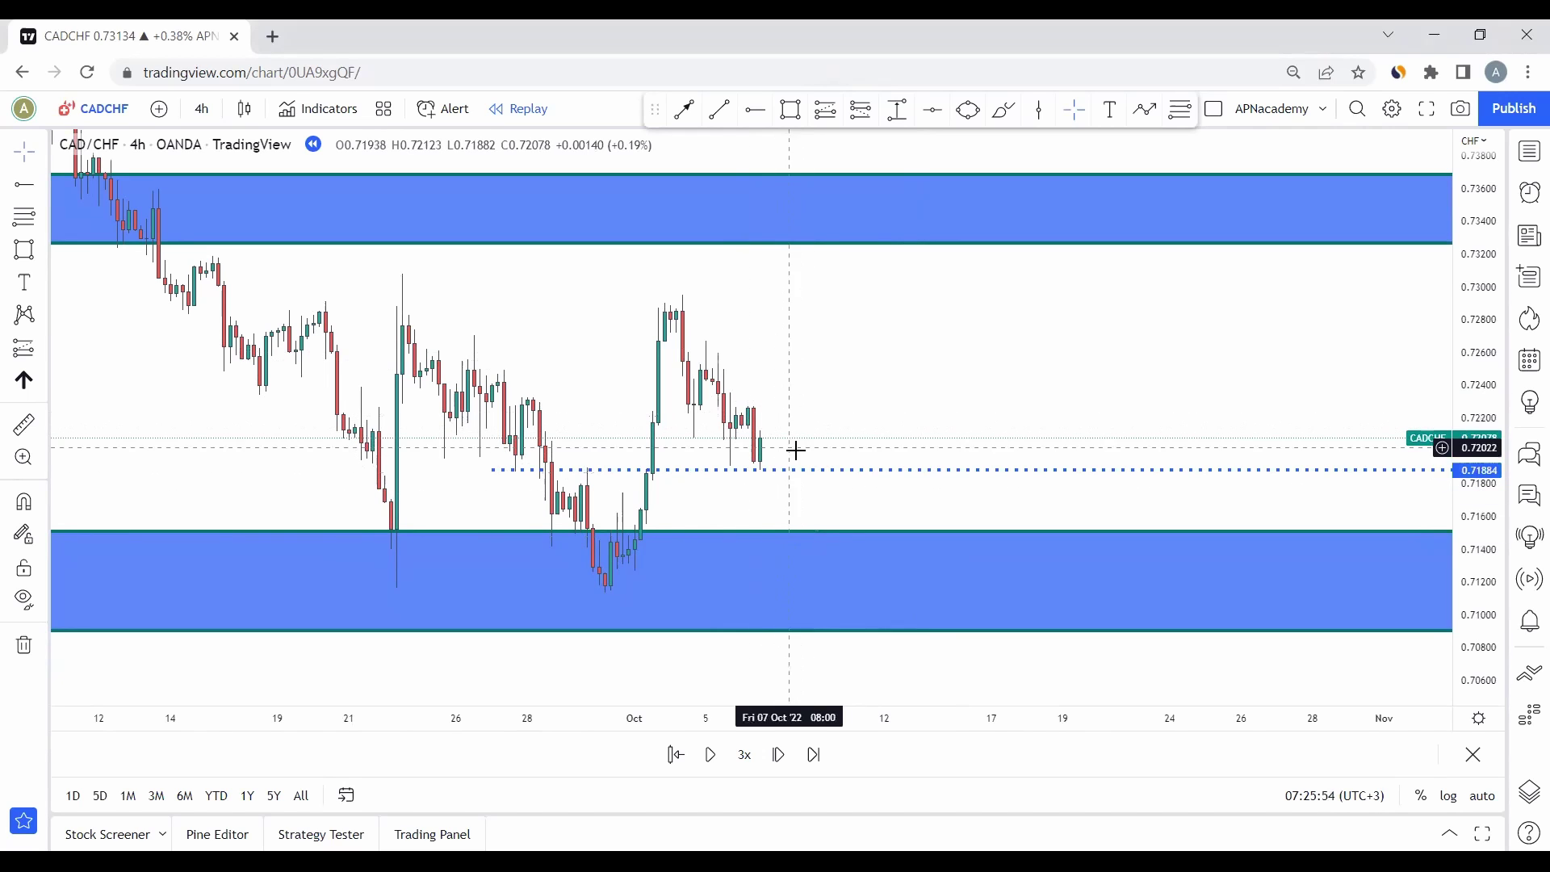
{"action": "left_click", "coordinate": [778, 755]}
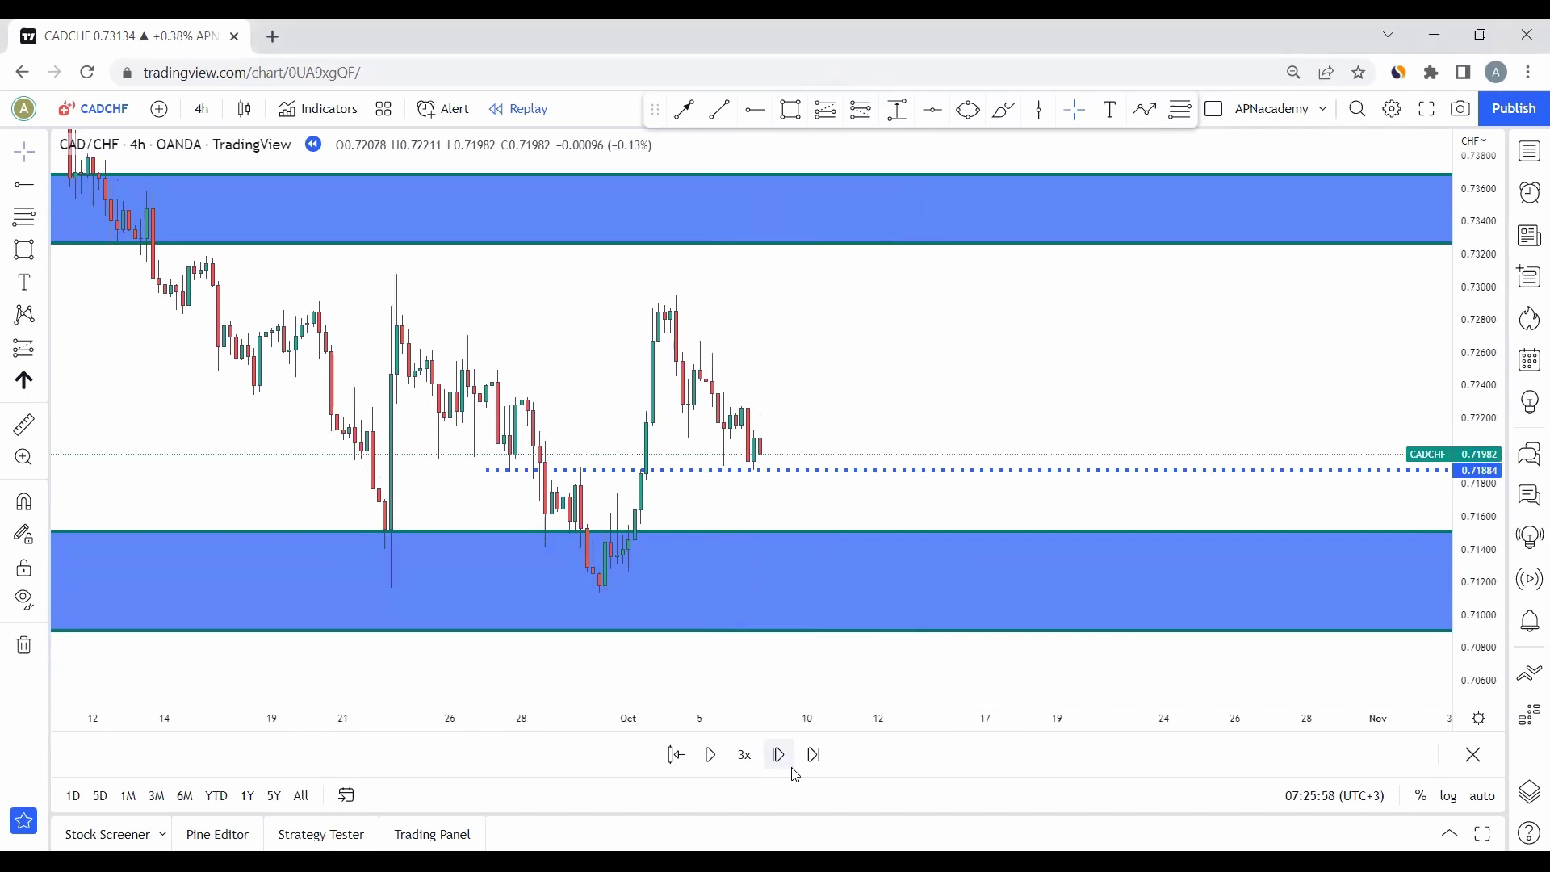
{"action": "left_click", "coordinate": [792, 767]}
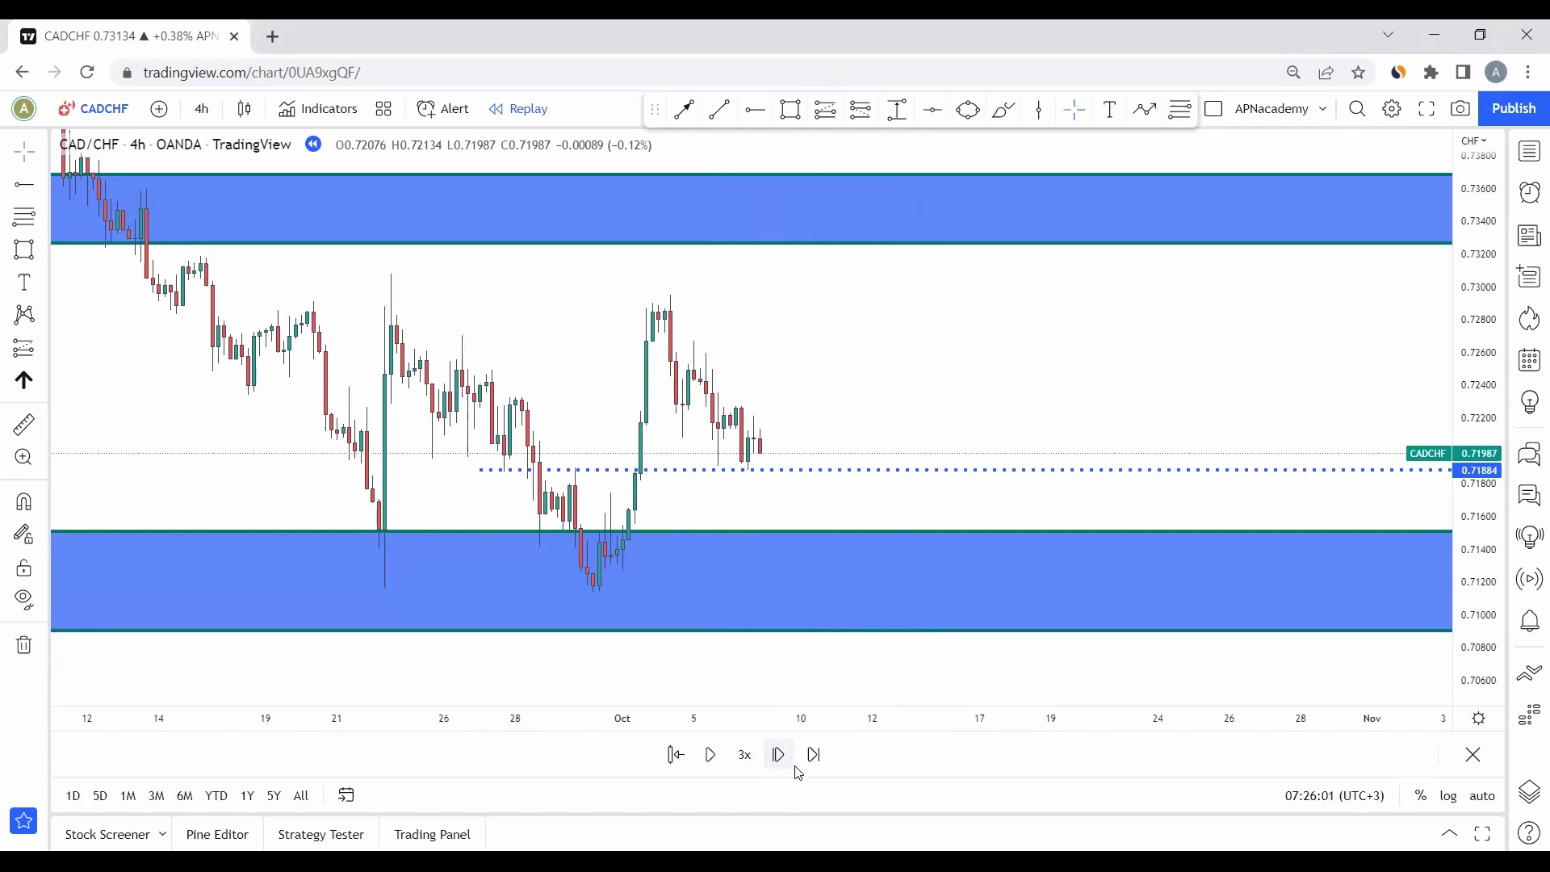
{"action": "left_click", "coordinate": [796, 768]}
{"action": "left_click", "coordinate": [796, 769]}
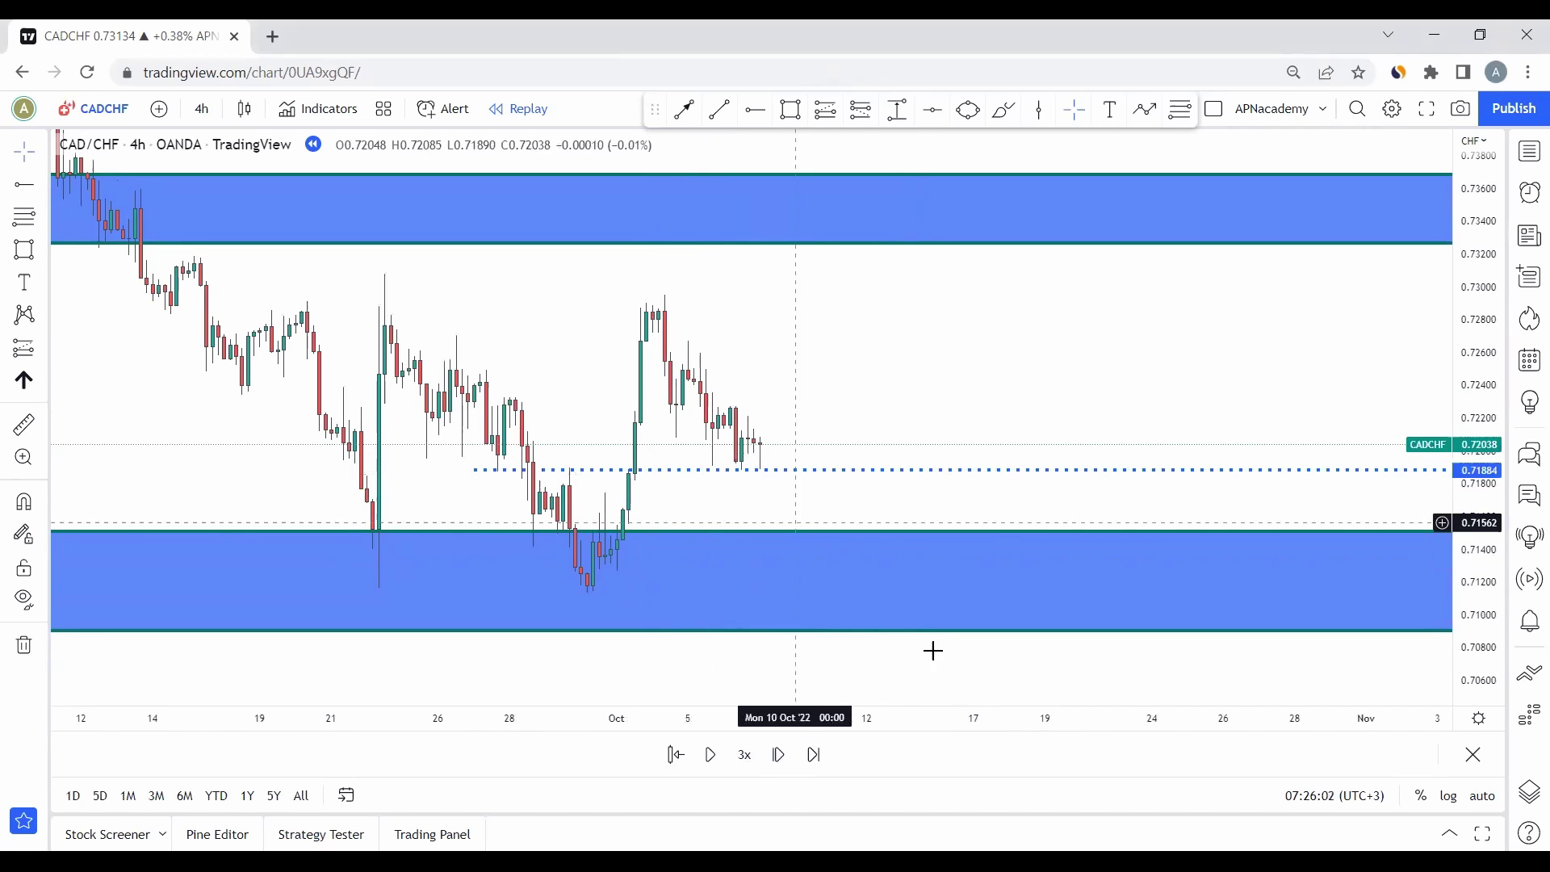
{"action": "left_click", "coordinate": [781, 757]}
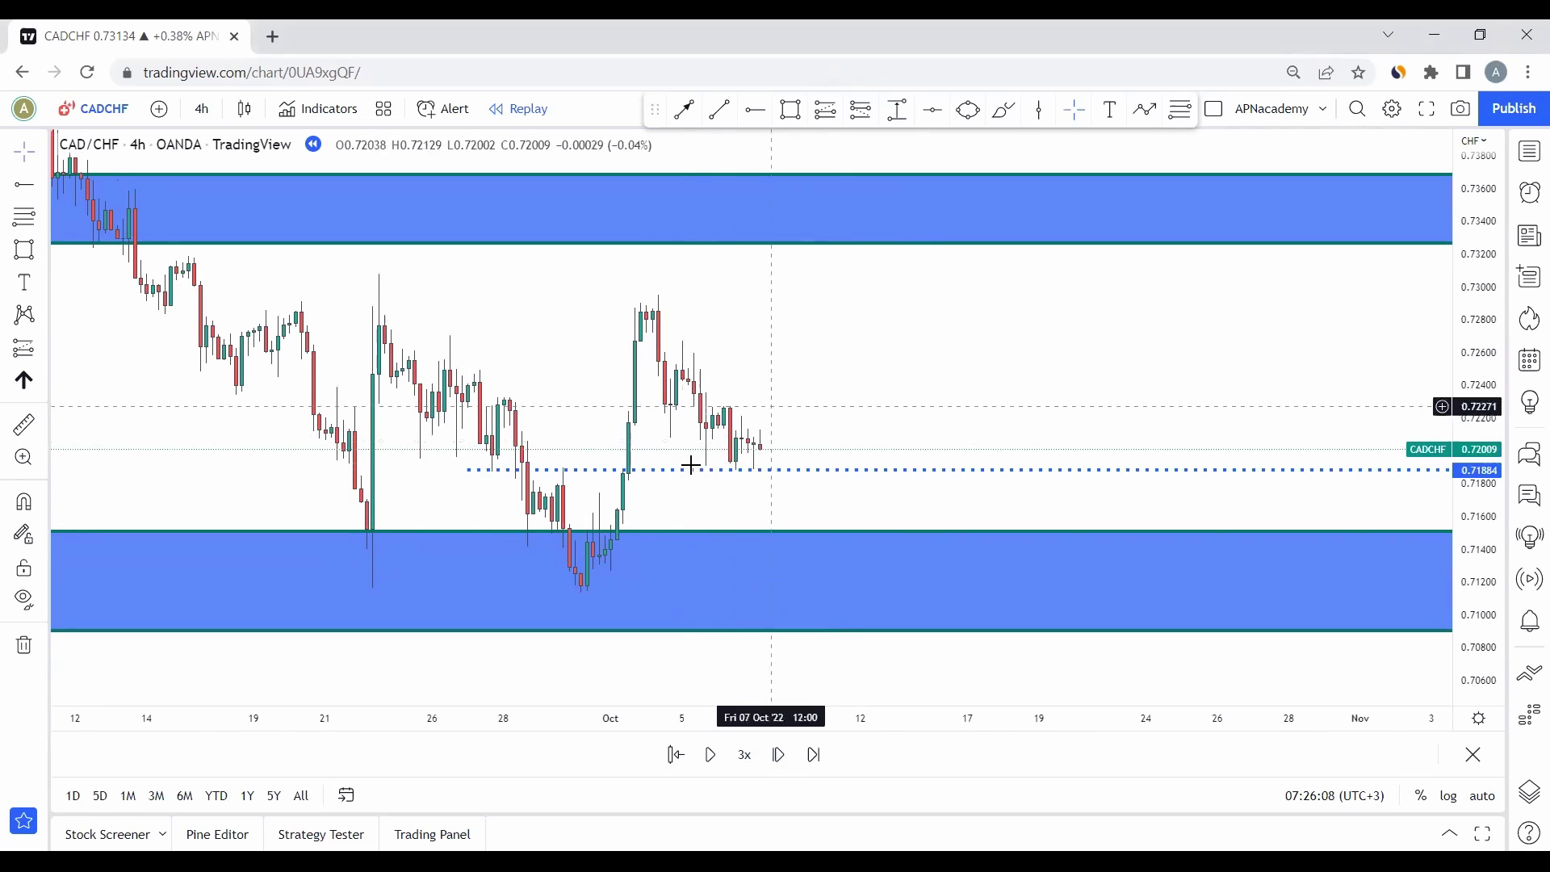
{"action": "left_click", "coordinate": [781, 757]}
{"action": "left_click", "coordinate": [783, 759]}
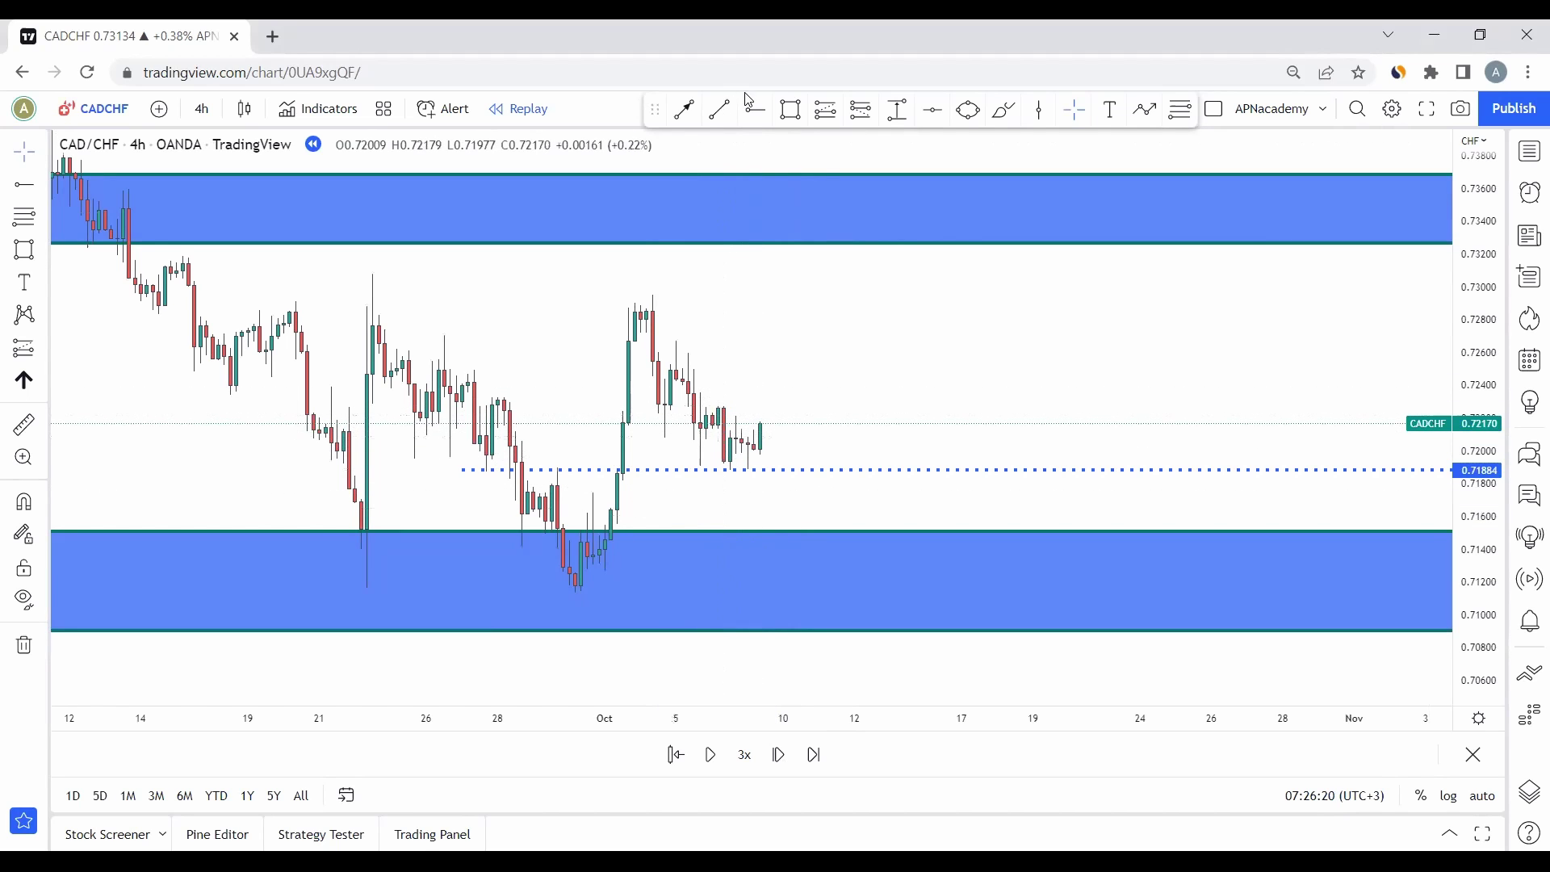
Step: Draw a horizontal ray at 0.72099 from 6 October 2022 and a long position with entry 0.72160, stop 0.71811 and target 0.73213
{"action": "left_click", "coordinate": [729, 434]}
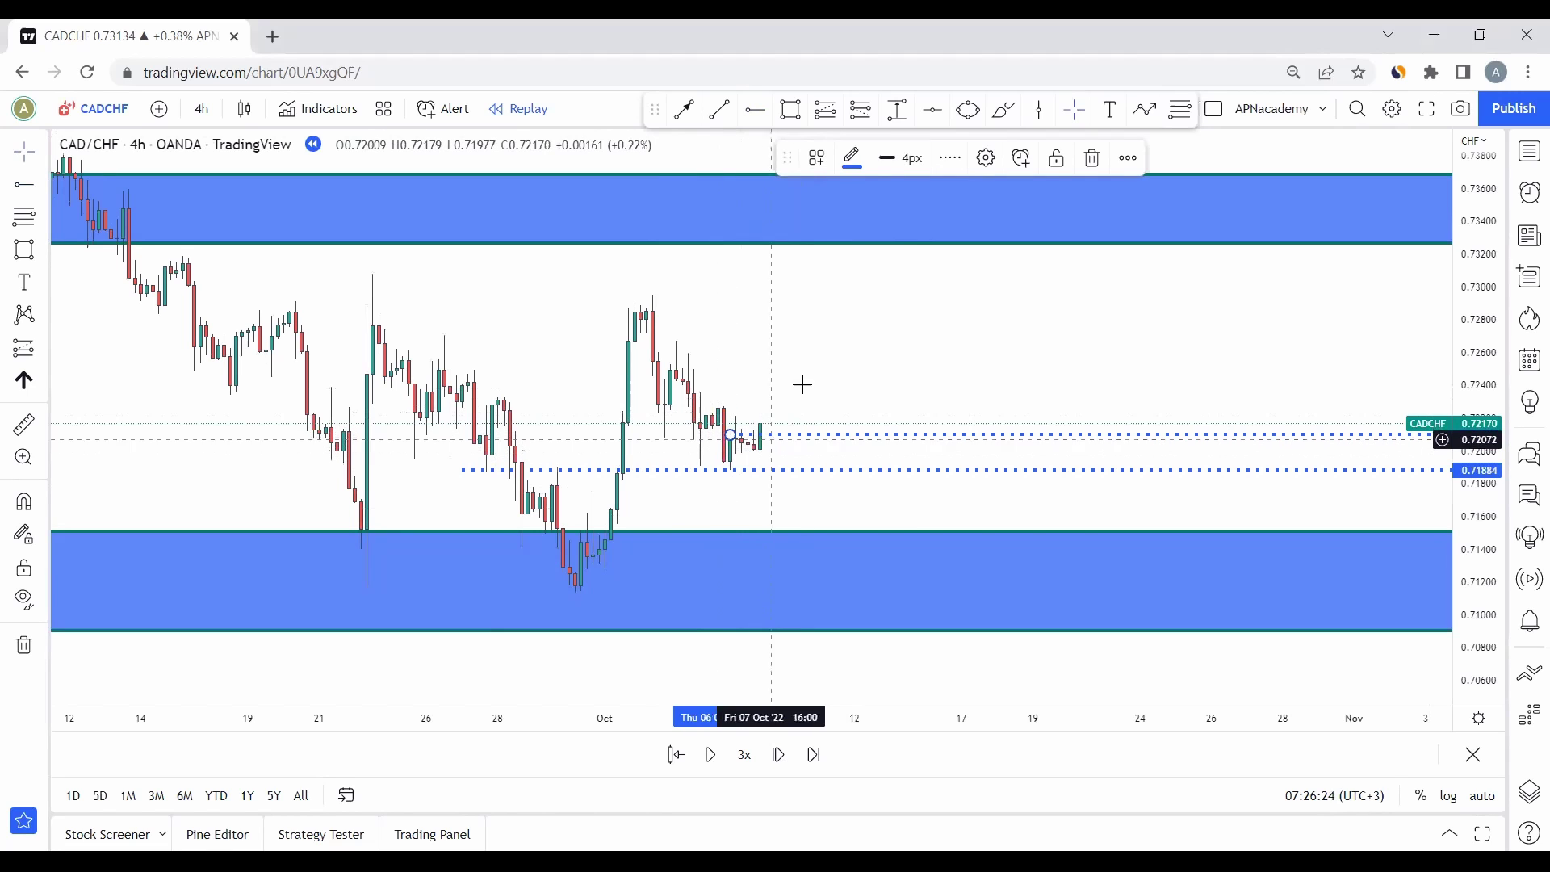
{"action": "left_click", "coordinate": [828, 111]}
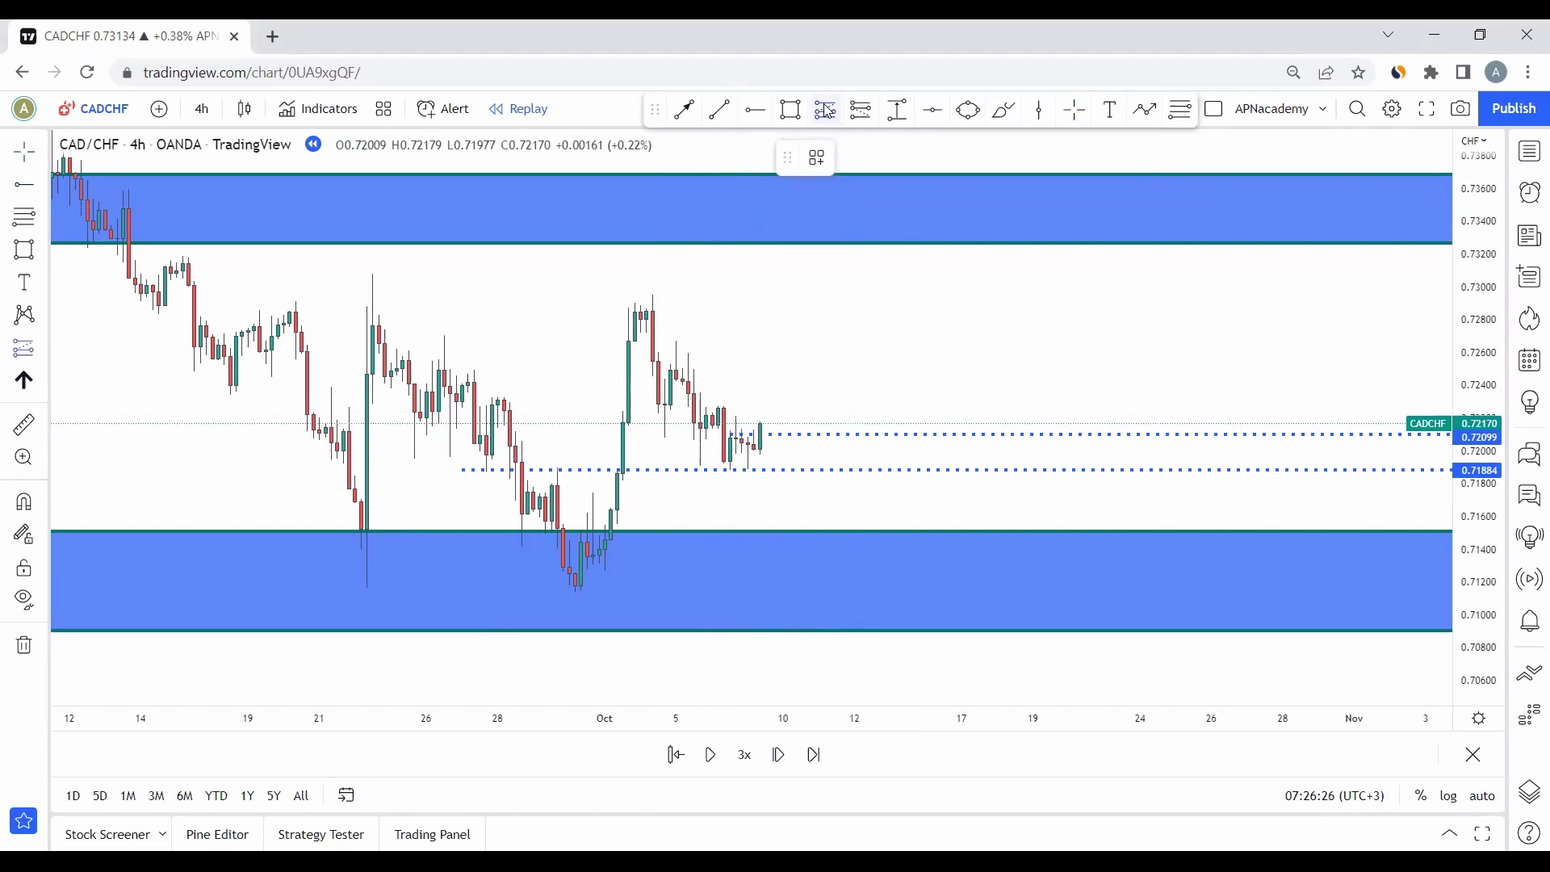
{"action": "left_click", "coordinate": [762, 424]}
{"action": "left_click_drag", "start_coordinate": [761, 334], "coordinate": [788, 210]}
{"action": "left_click_drag", "start_coordinate": [760, 517], "coordinate": [760, 483]}
{"action": "left_click", "coordinate": [1062, 322]}
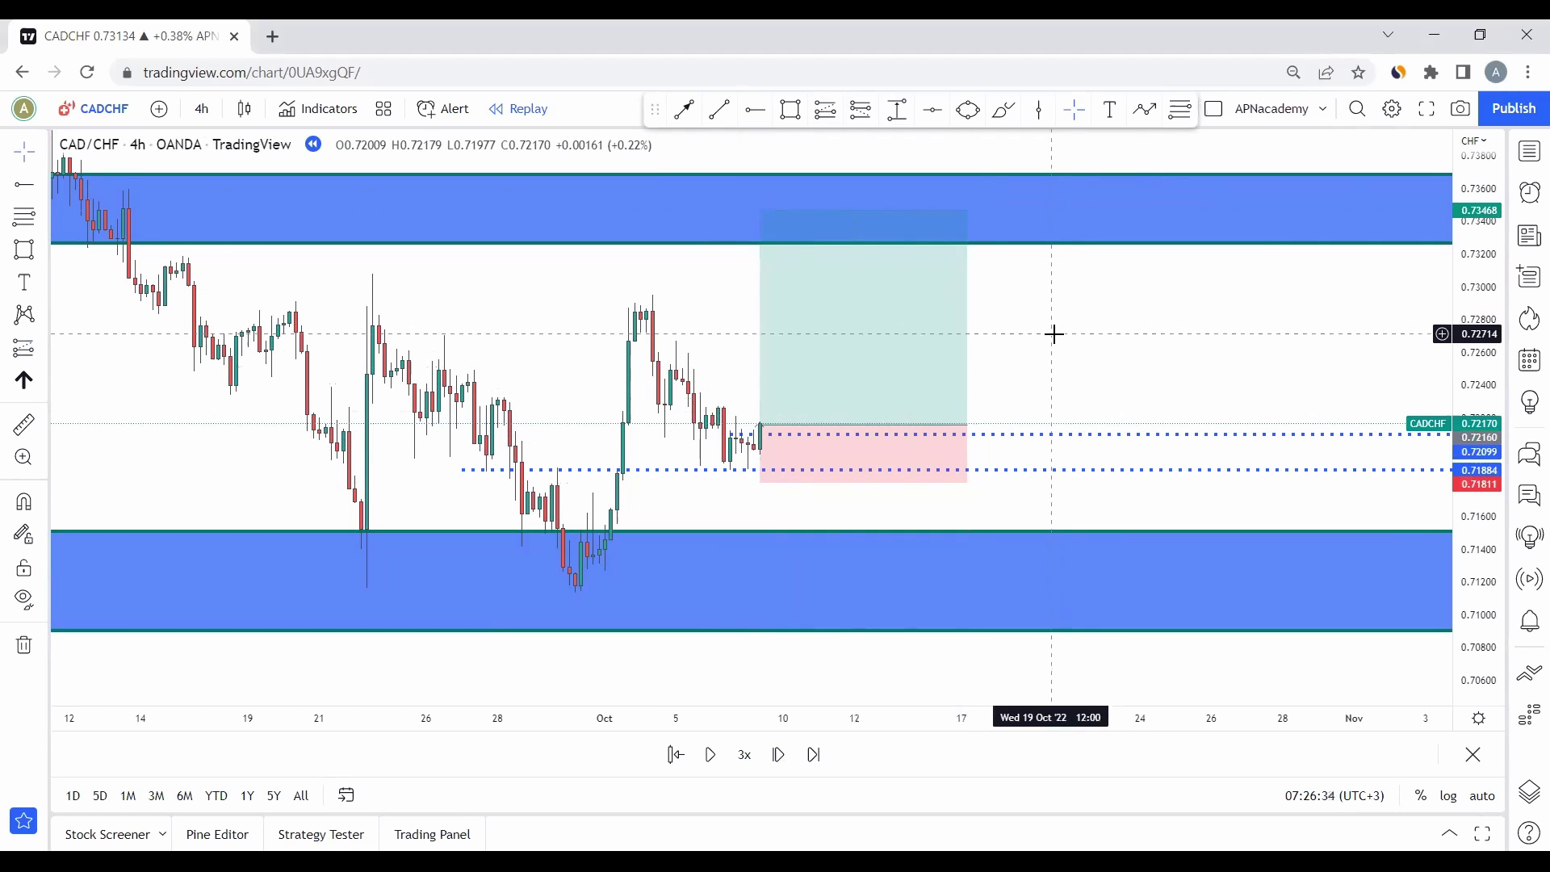
{"action": "left_click_drag", "start_coordinate": [770, 215], "coordinate": [781, 252]}
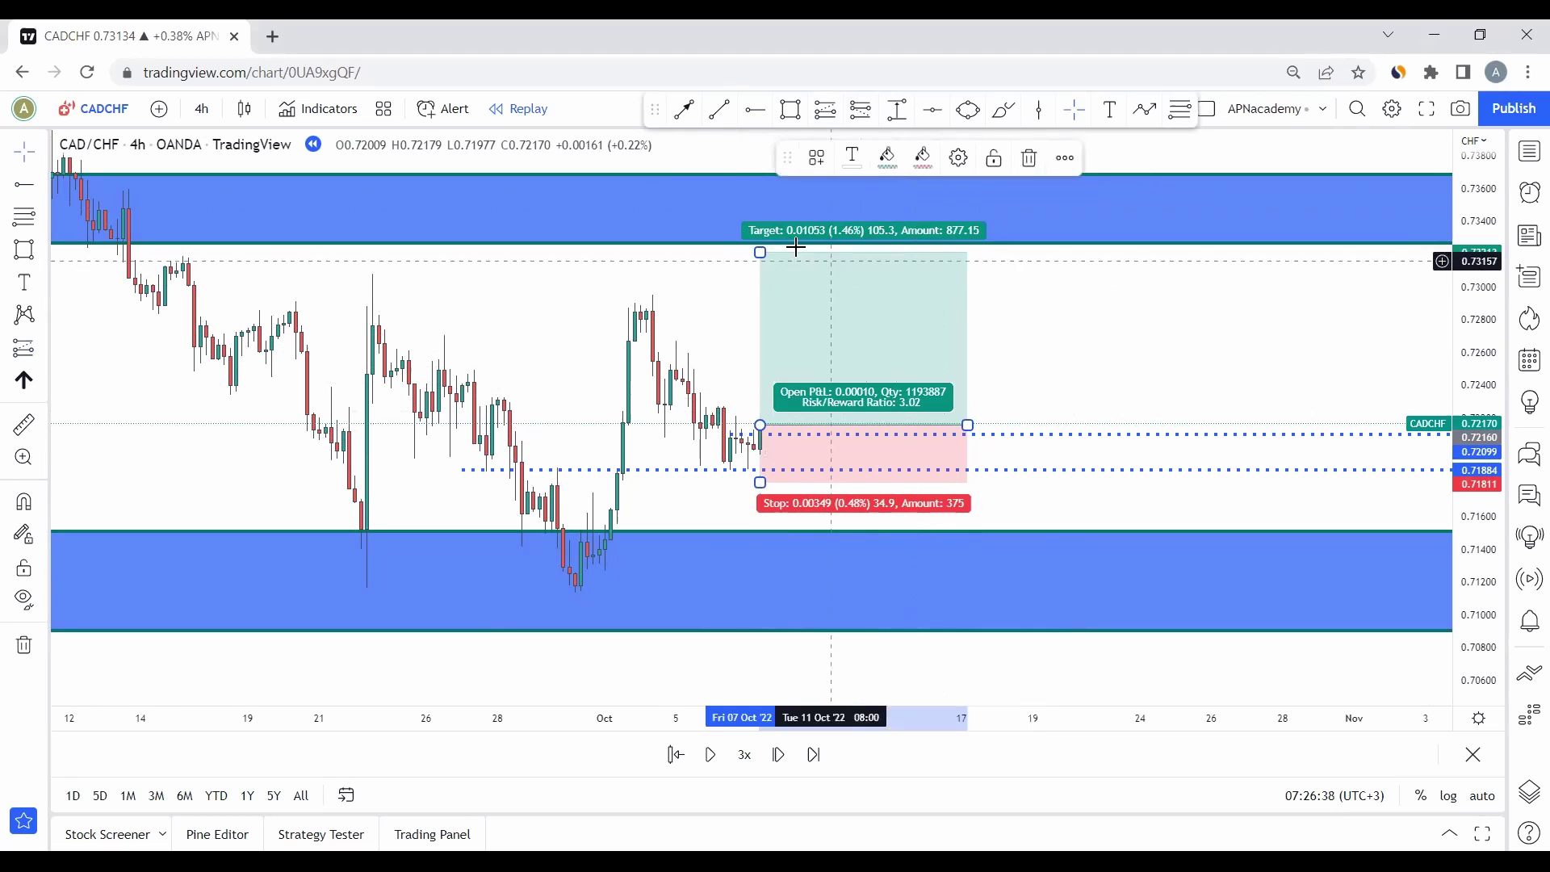
{"action": "left_click", "coordinate": [1104, 323]}
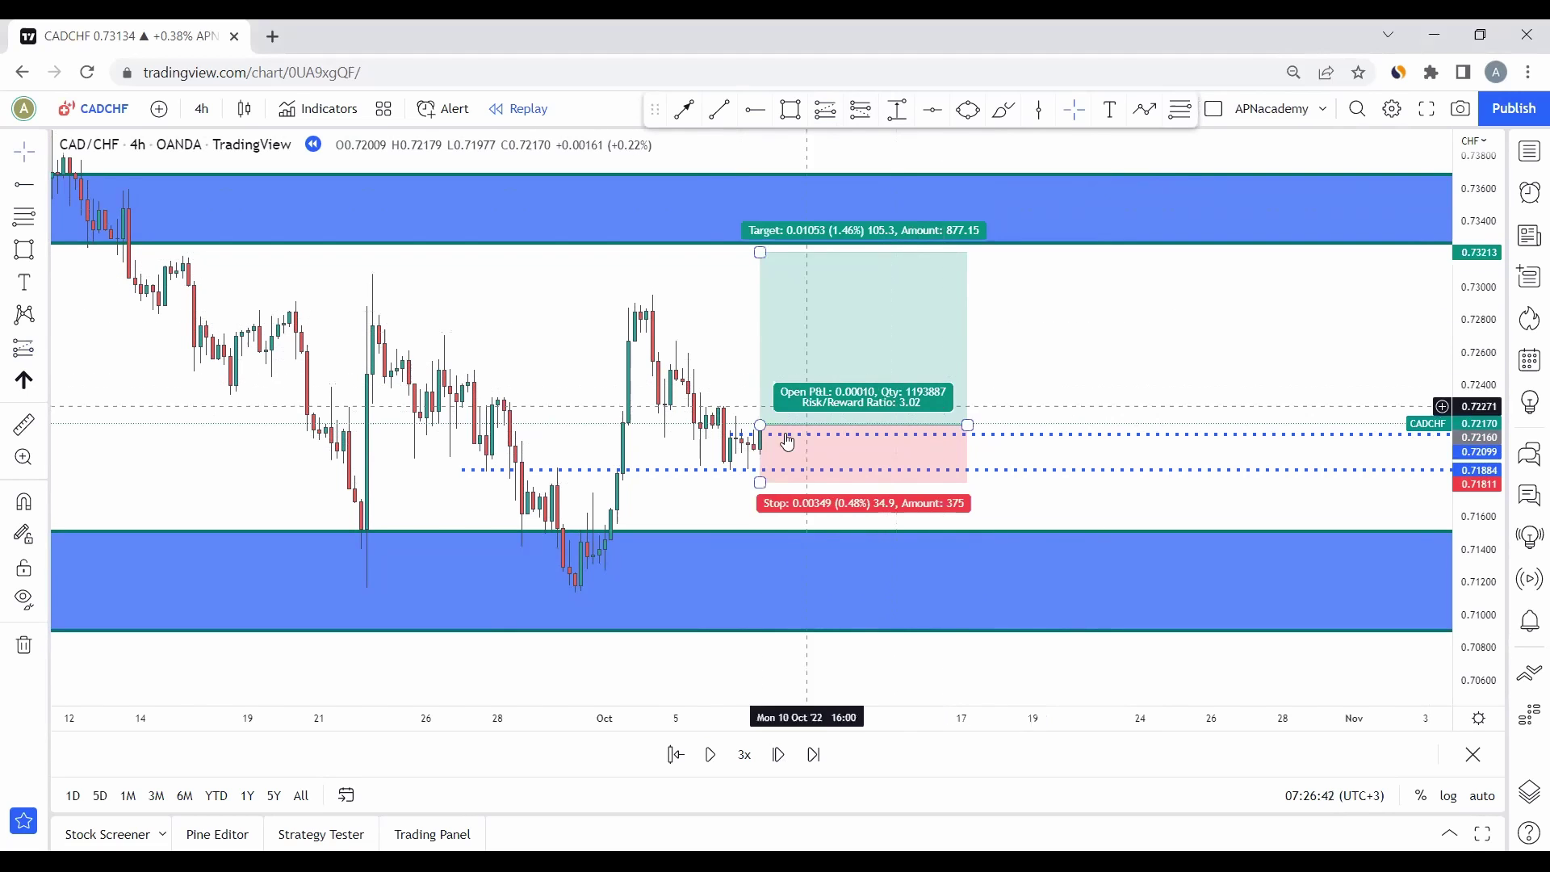
Step: Switch to the 1-hour timeframe and draw a horizontal ray at 0.72023 starting at 6 October 2022, 09:00
{"action": "left_click", "coordinate": [201, 110]}
{"action": "left_click", "coordinate": [347, 412]}
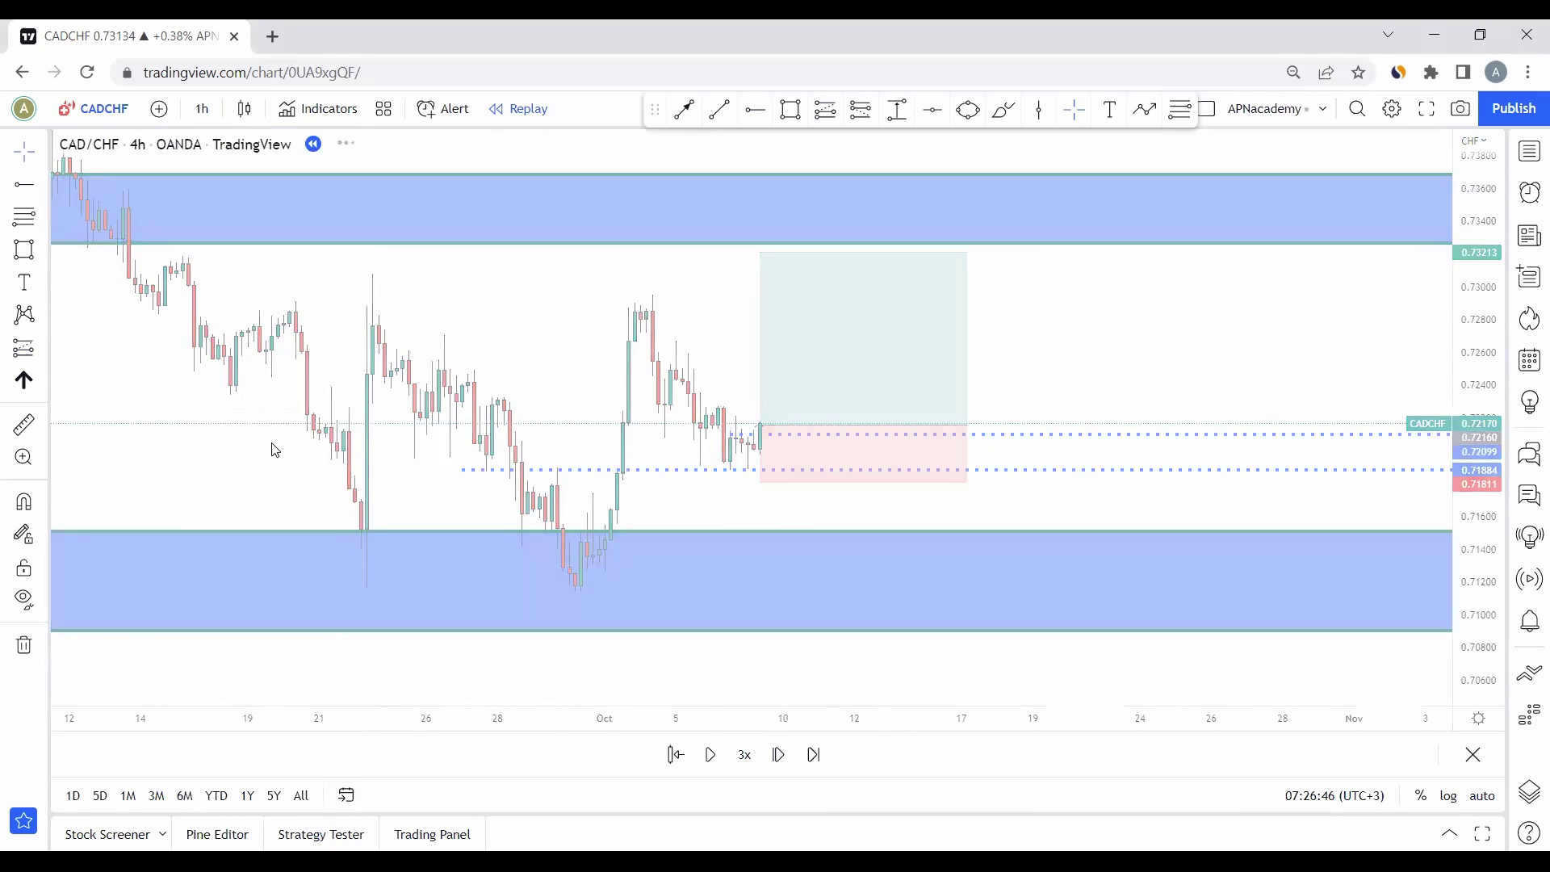
{"action": "left_click_drag", "start_coordinate": [1484, 545], "coordinate": [1429, 153]}
{"action": "left_click_drag", "start_coordinate": [633, 277], "coordinate": [450, 316]}
{"action": "left_click", "coordinate": [648, 360]}
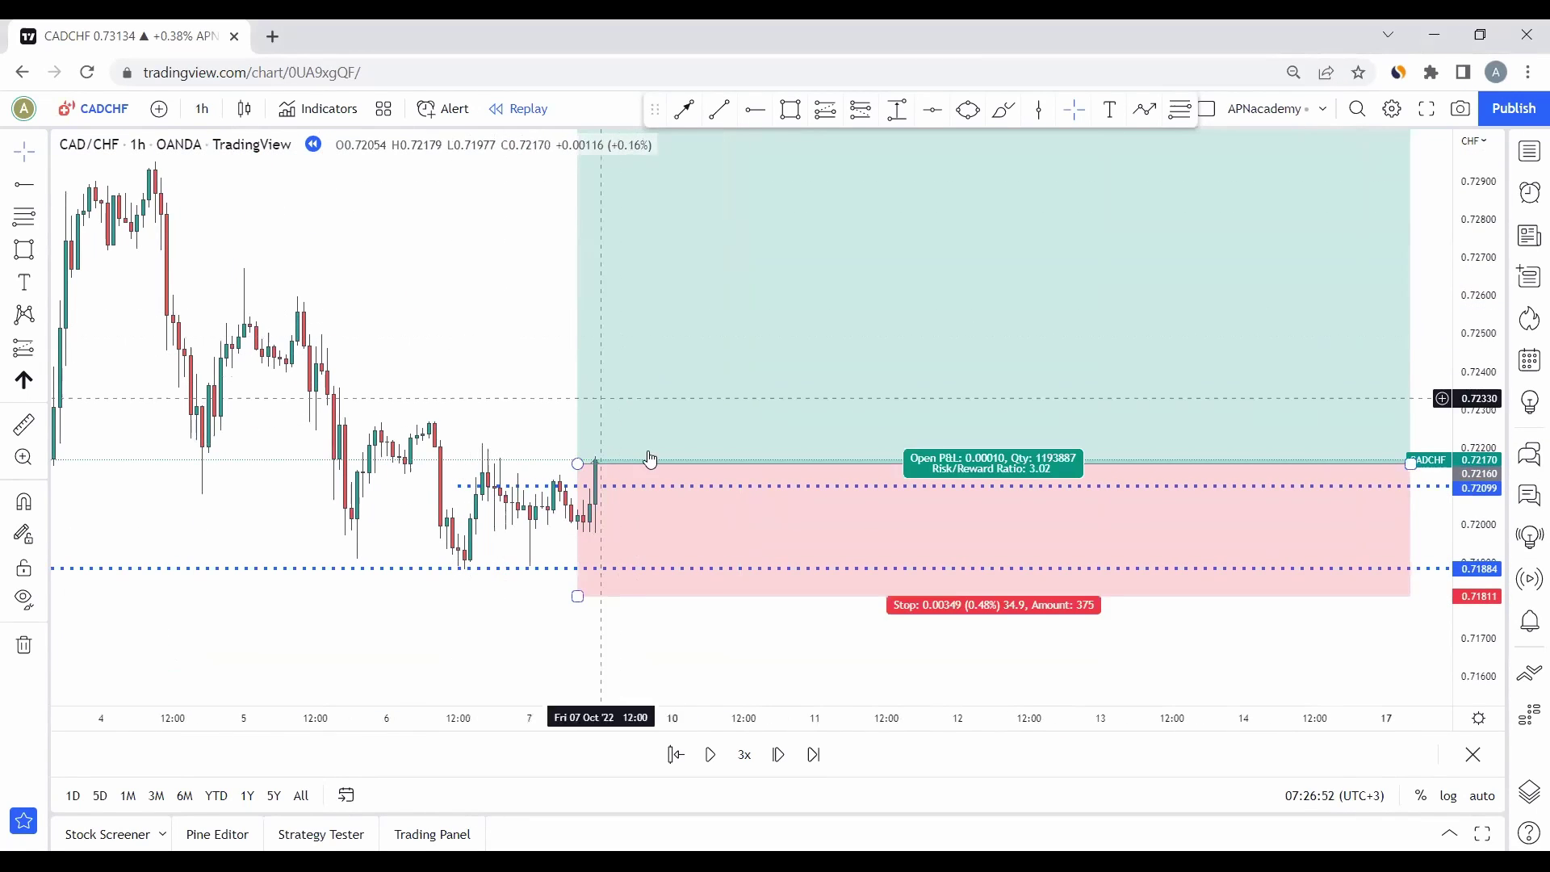
{"action": "left_click", "coordinate": [756, 110]}
{"action": "left_click", "coordinate": [440, 514]}
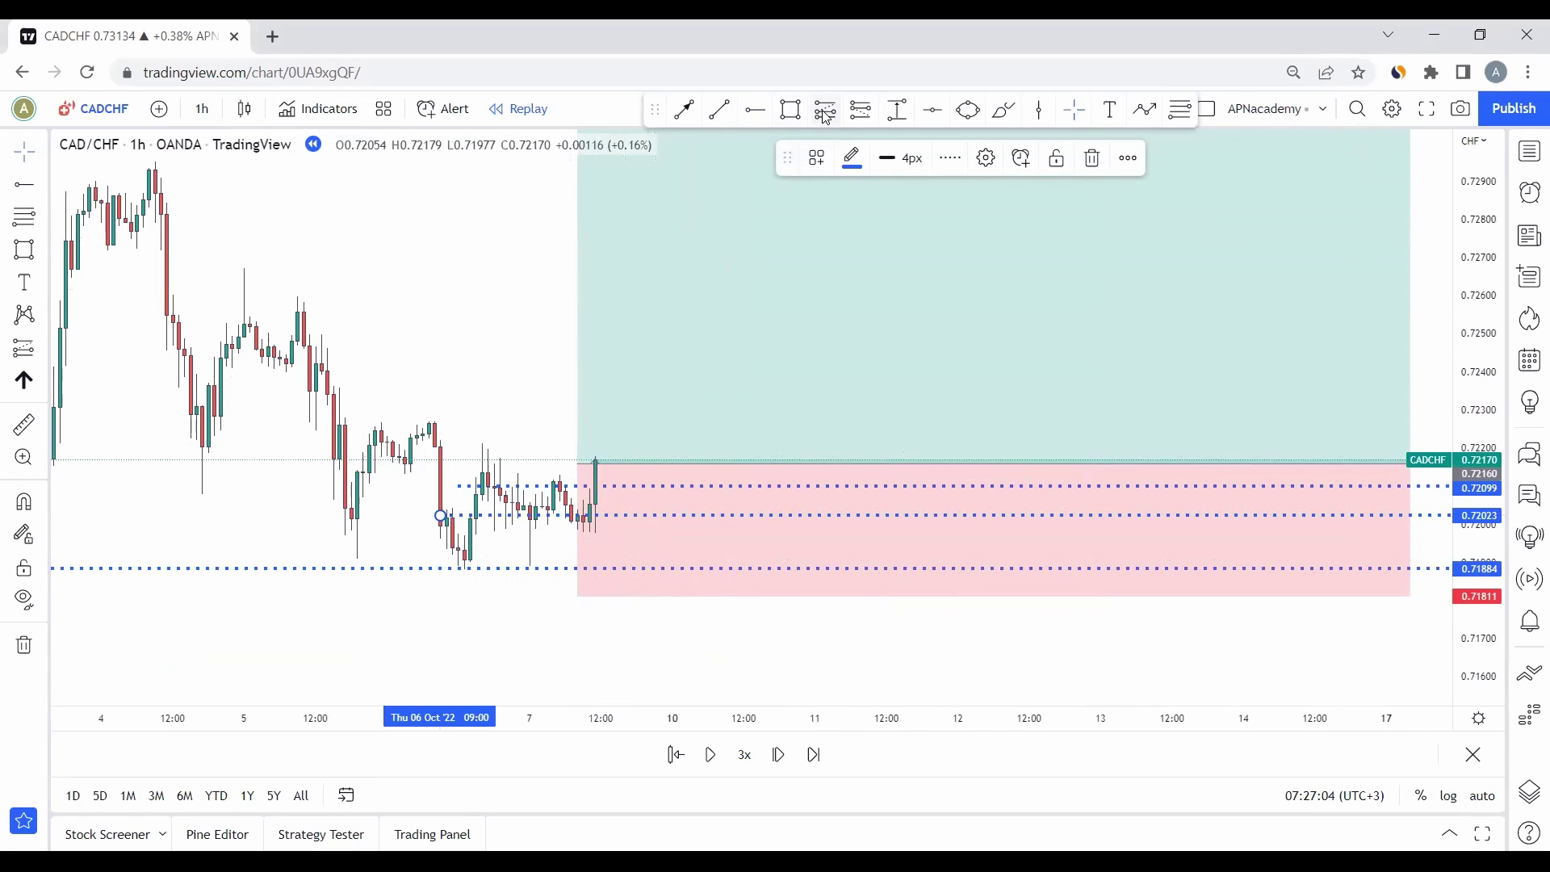
Step: Place a second long position at 7 October 2022, 01:00, with its entry at 0.72028 and its stop at 0.71799
{"action": "left_click", "coordinate": [540, 504]}
{"action": "left_click", "coordinate": [532, 514]}
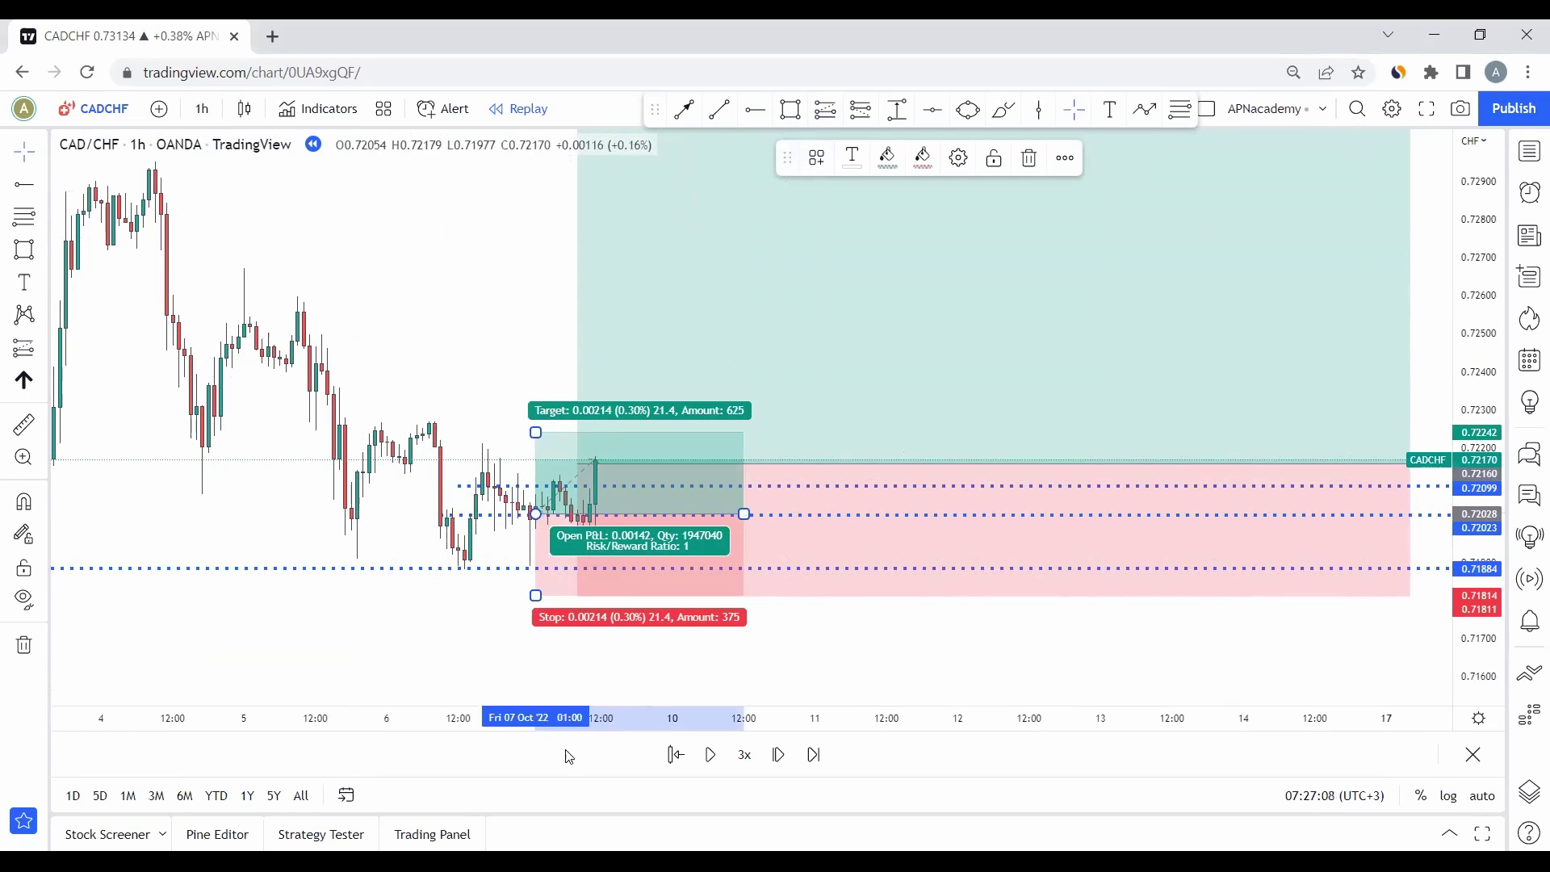
{"action": "left_click", "coordinate": [700, 666]}
{"action": "left_click", "coordinate": [700, 666]}
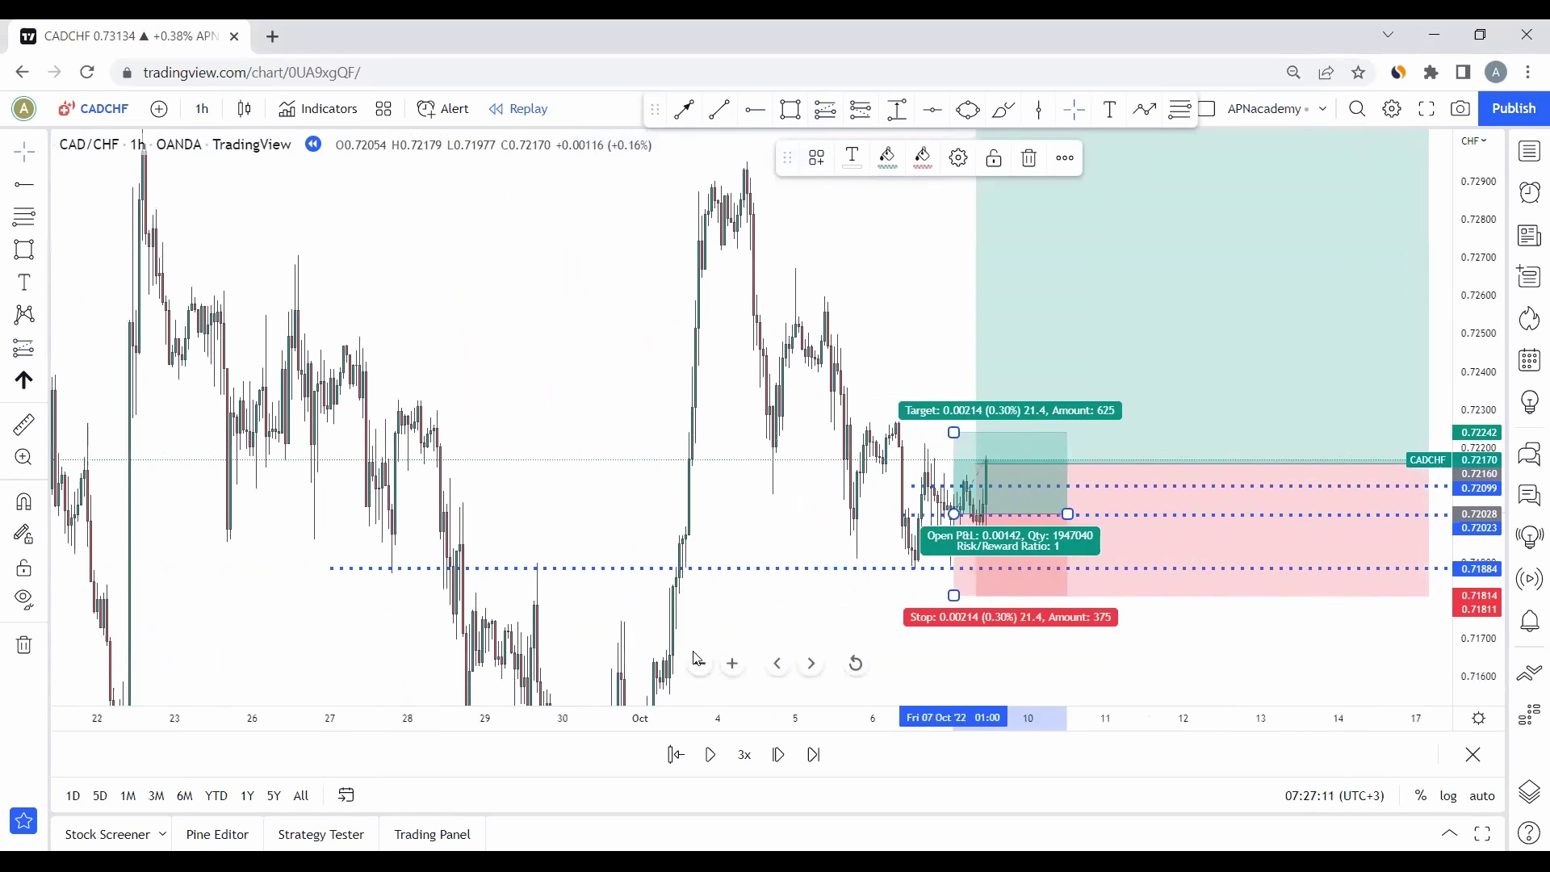
{"action": "left_click", "coordinate": [595, 422]}
{"action": "left_click", "coordinate": [830, 501]}
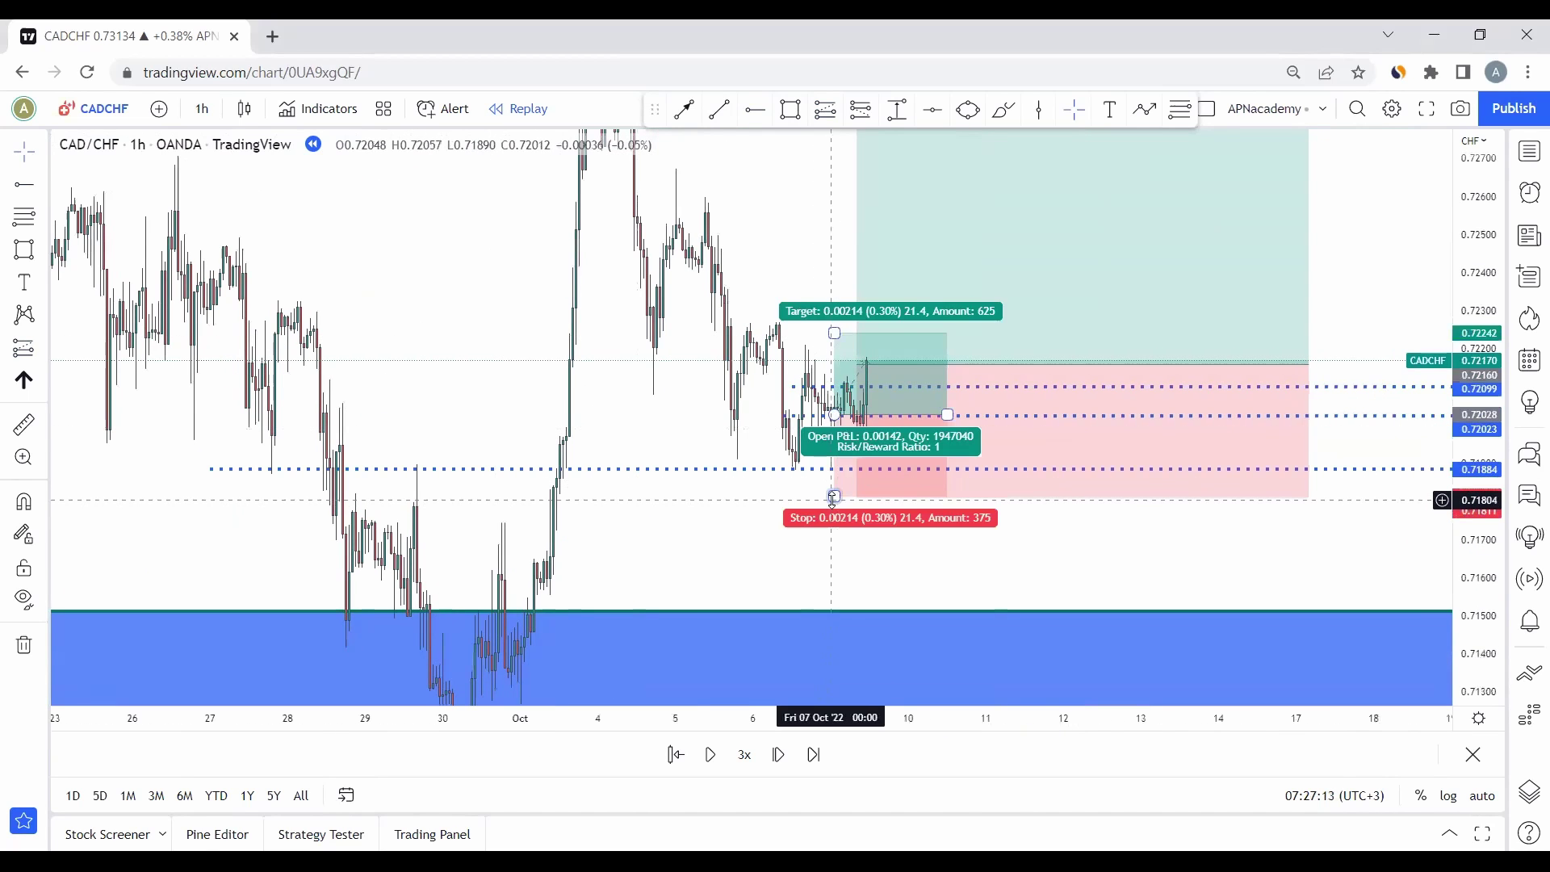
{"action": "left_click_drag", "start_coordinate": [836, 502], "coordinate": [837, 502]}
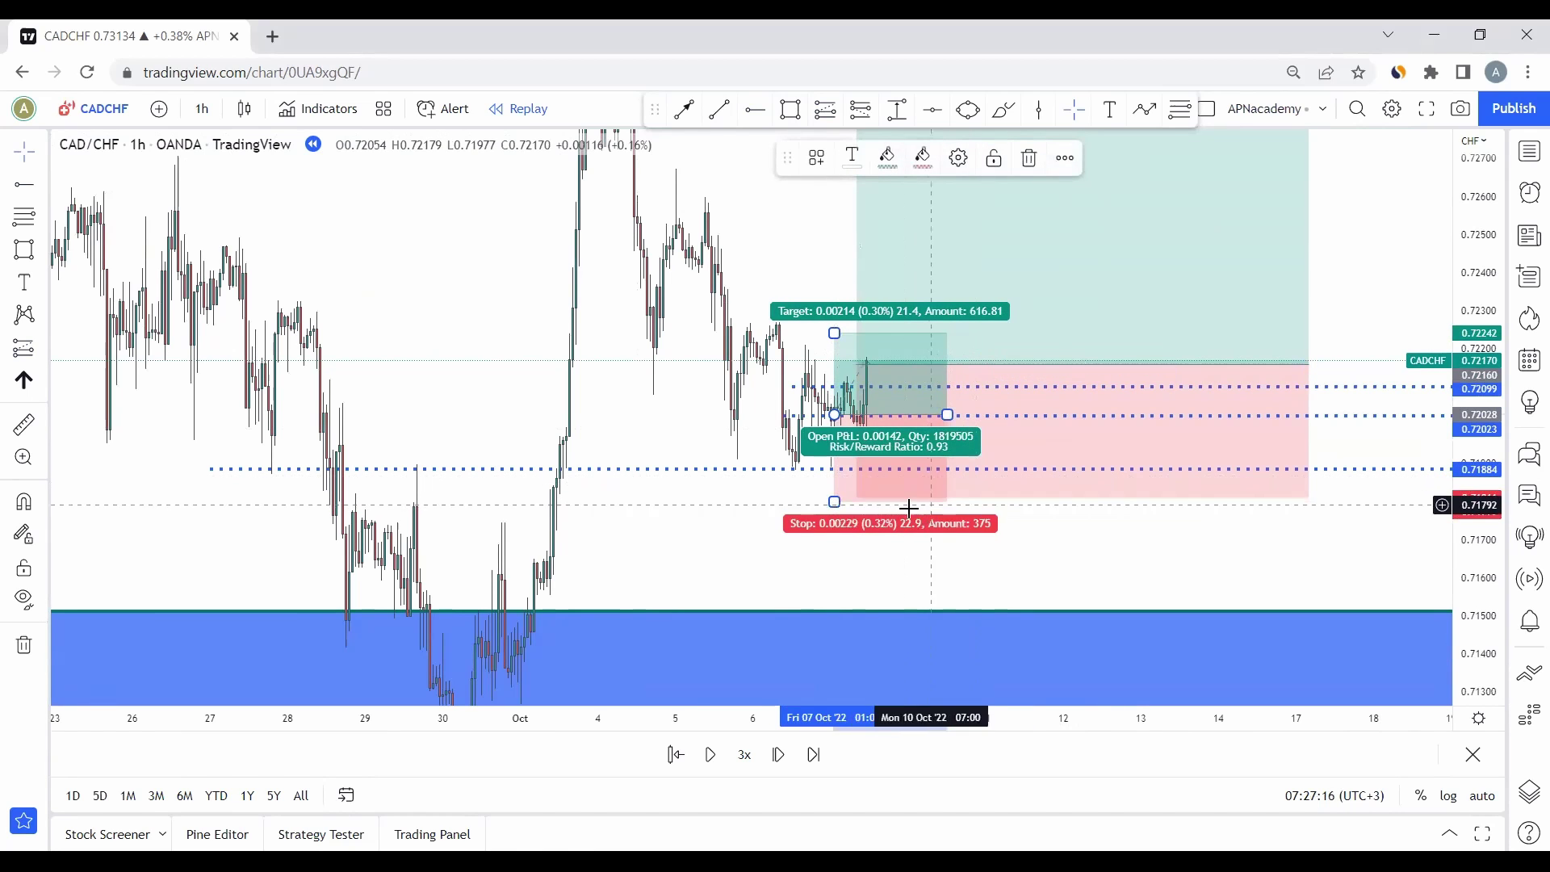
Step: Lower the first long position's stop to 0.71804 and raise the second position's target to 0.72719 for a risk/reward ratio of 3.02
{"action": "left_click", "coordinate": [1083, 285]}
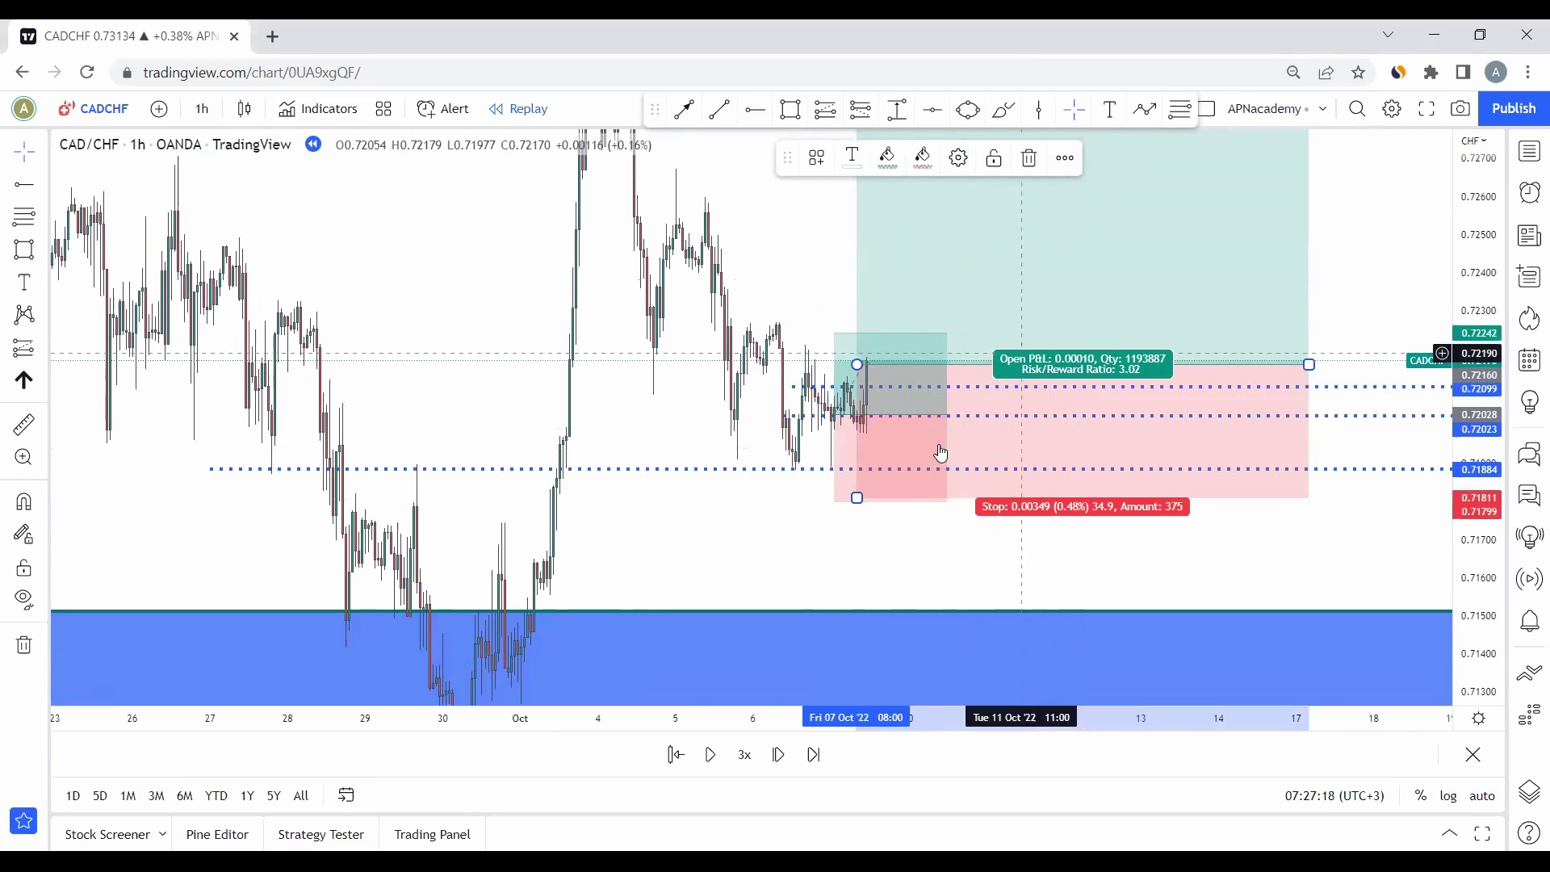
{"action": "left_click_drag", "start_coordinate": [857, 497], "coordinate": [857, 501]}
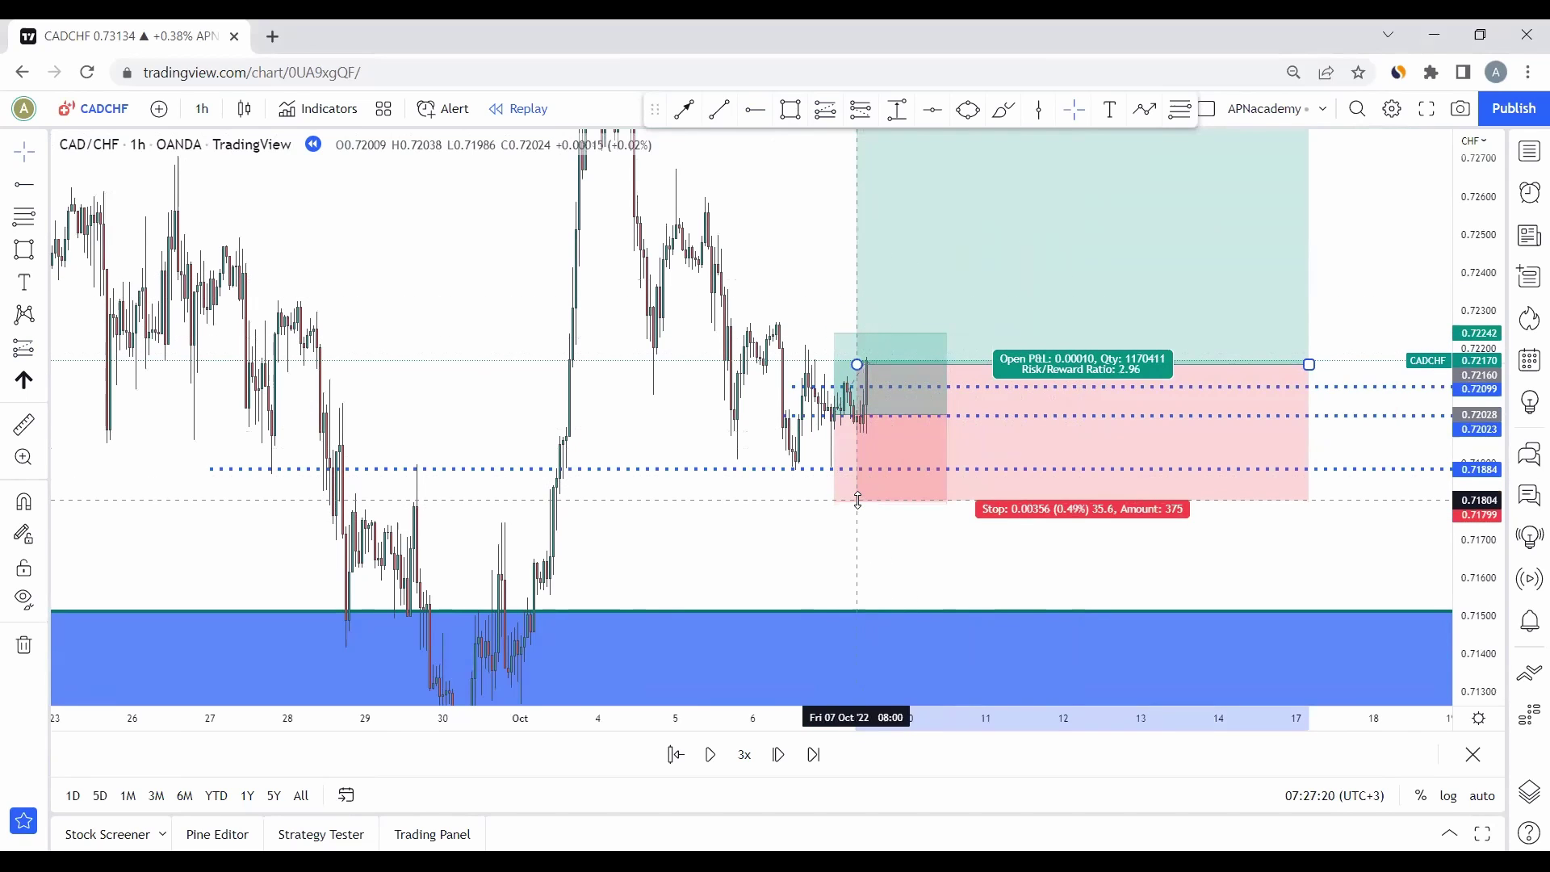
{"action": "left_click", "coordinate": [843, 533]}
{"action": "left_click", "coordinate": [849, 452]}
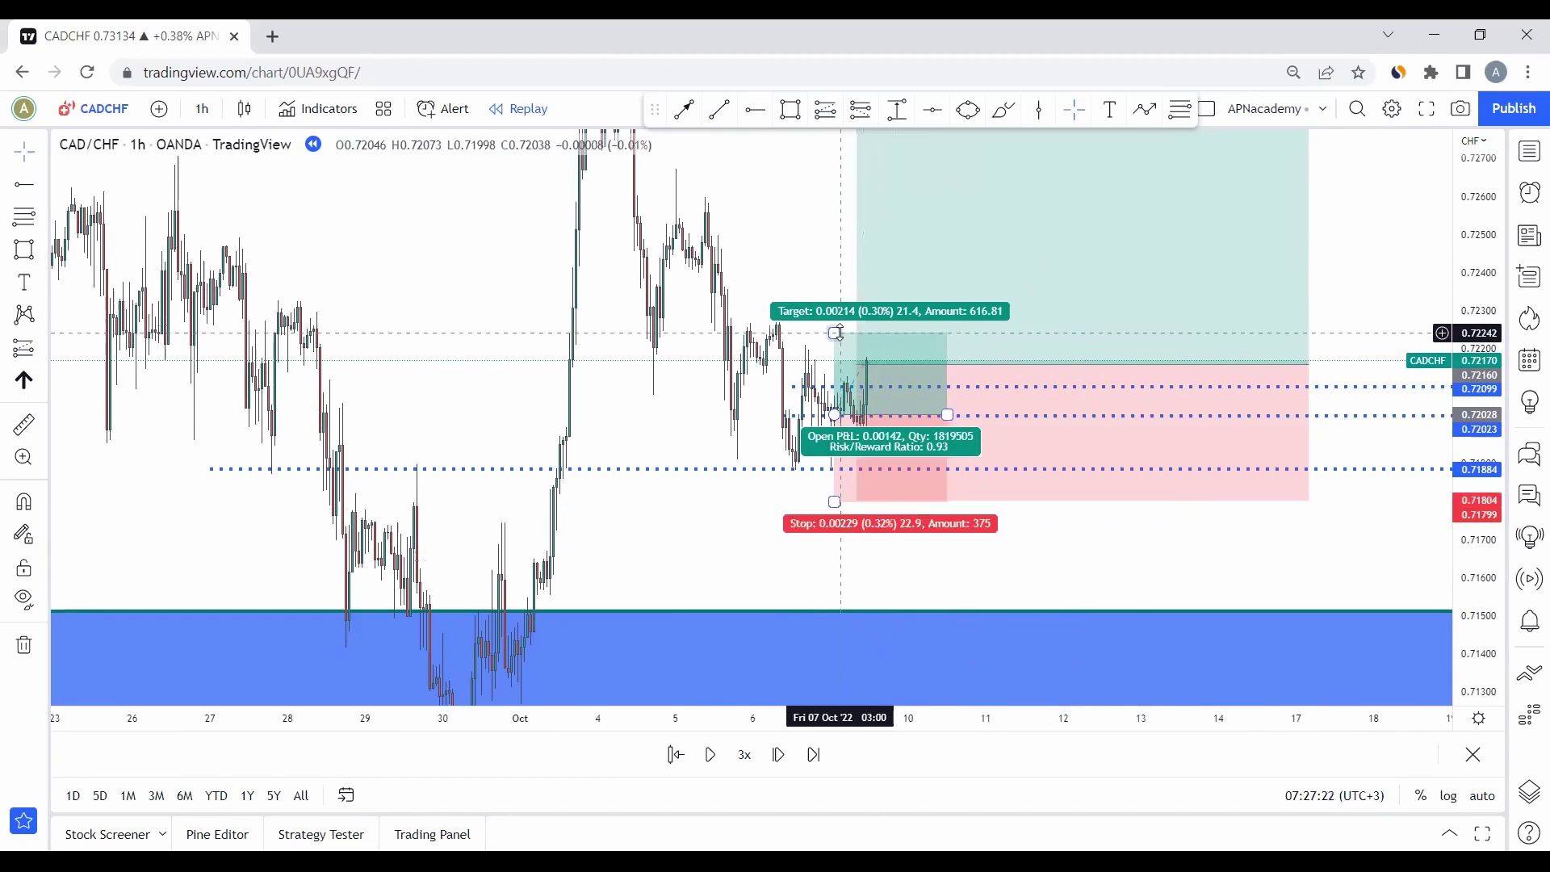
{"action": "left_click_drag", "start_coordinate": [836, 333], "coordinate": [834, 152]}
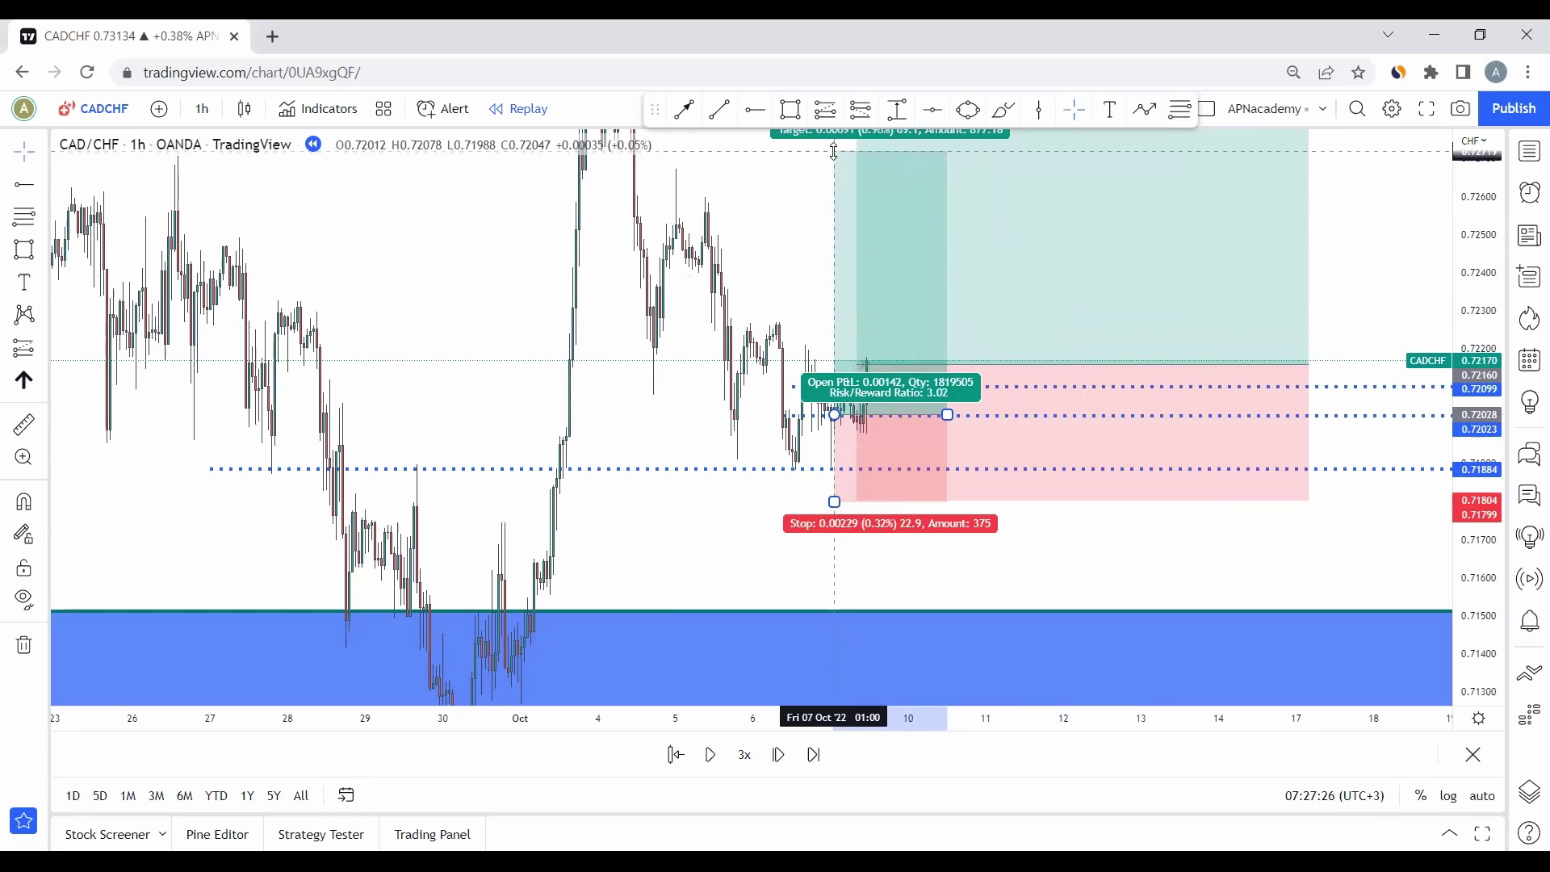
{"action": "left_click_drag", "start_coordinate": [1380, 198], "coordinate": [1372, 285]}
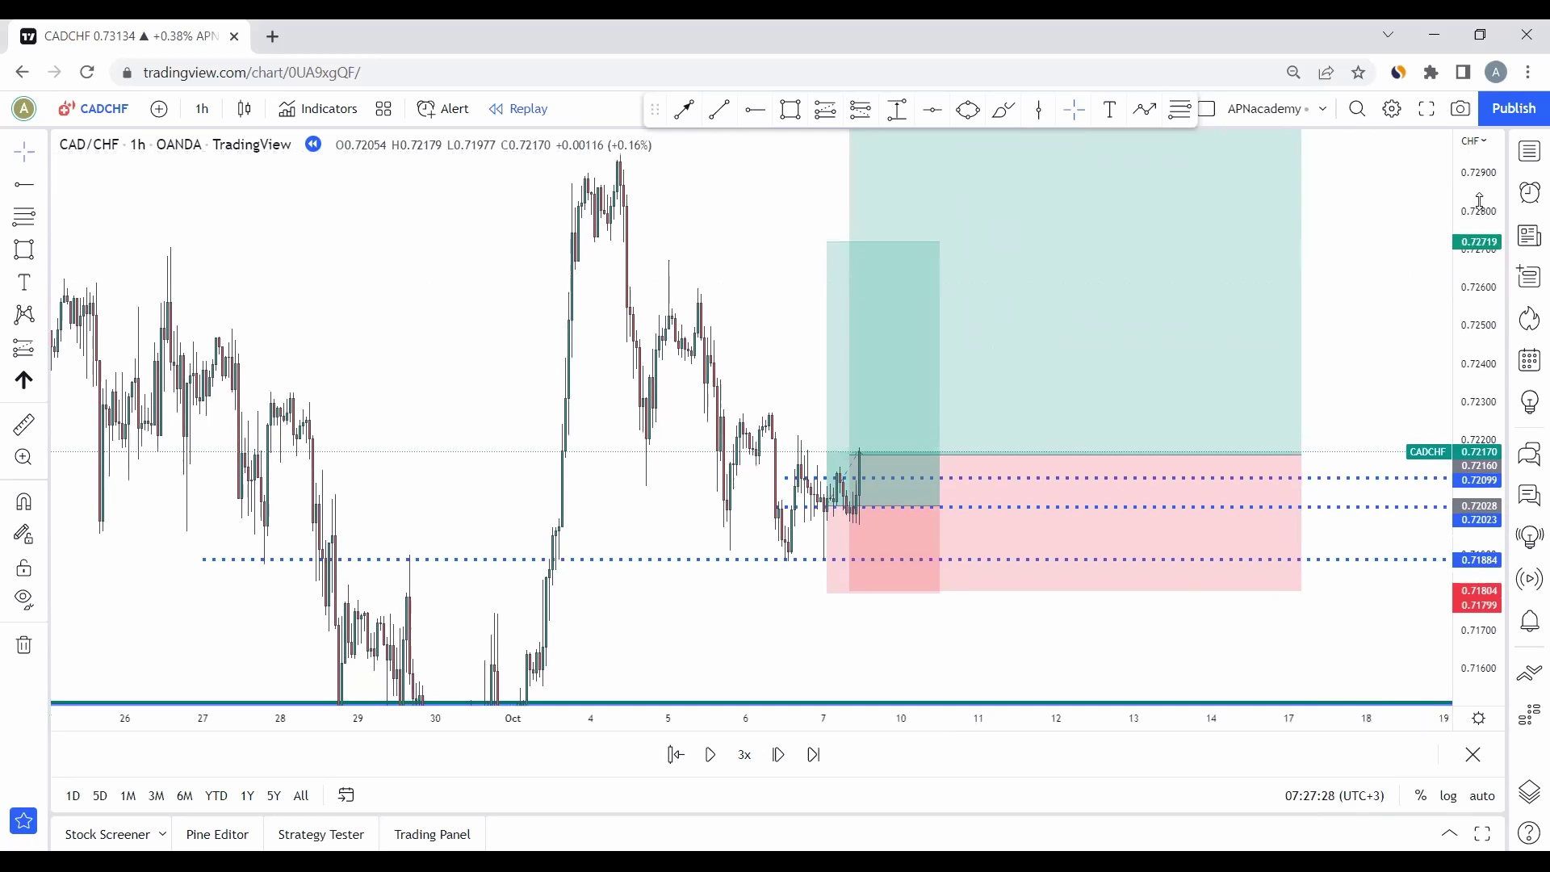
{"action": "left_click", "coordinate": [1083, 436]}
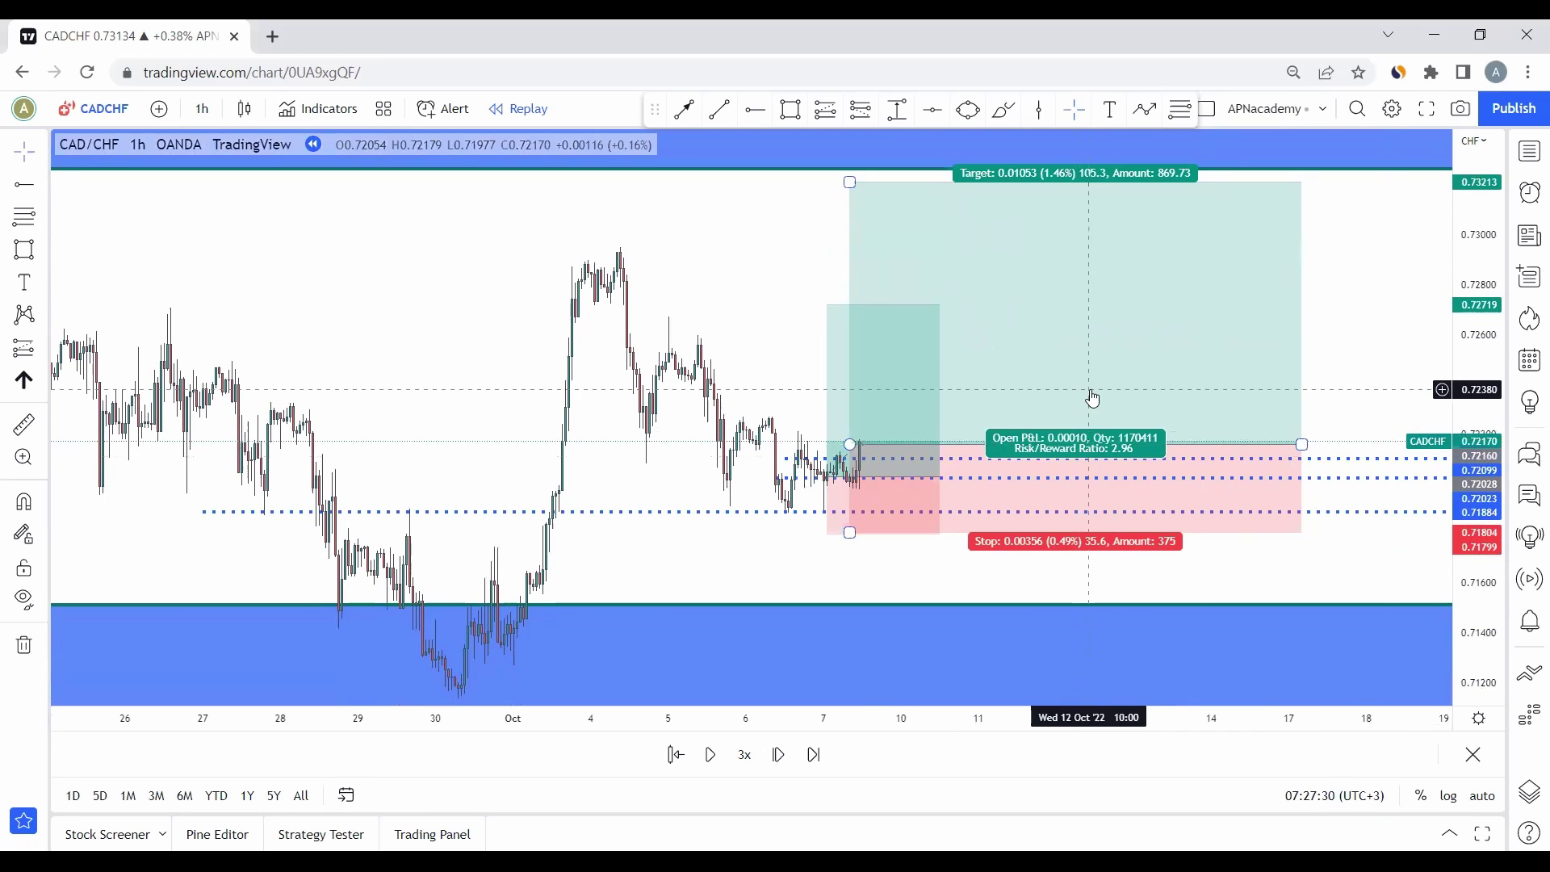
Step: Raise the first long position's target to 0.73228 and the second position's target to 0.72724
{"action": "left_click", "coordinate": [850, 183]}
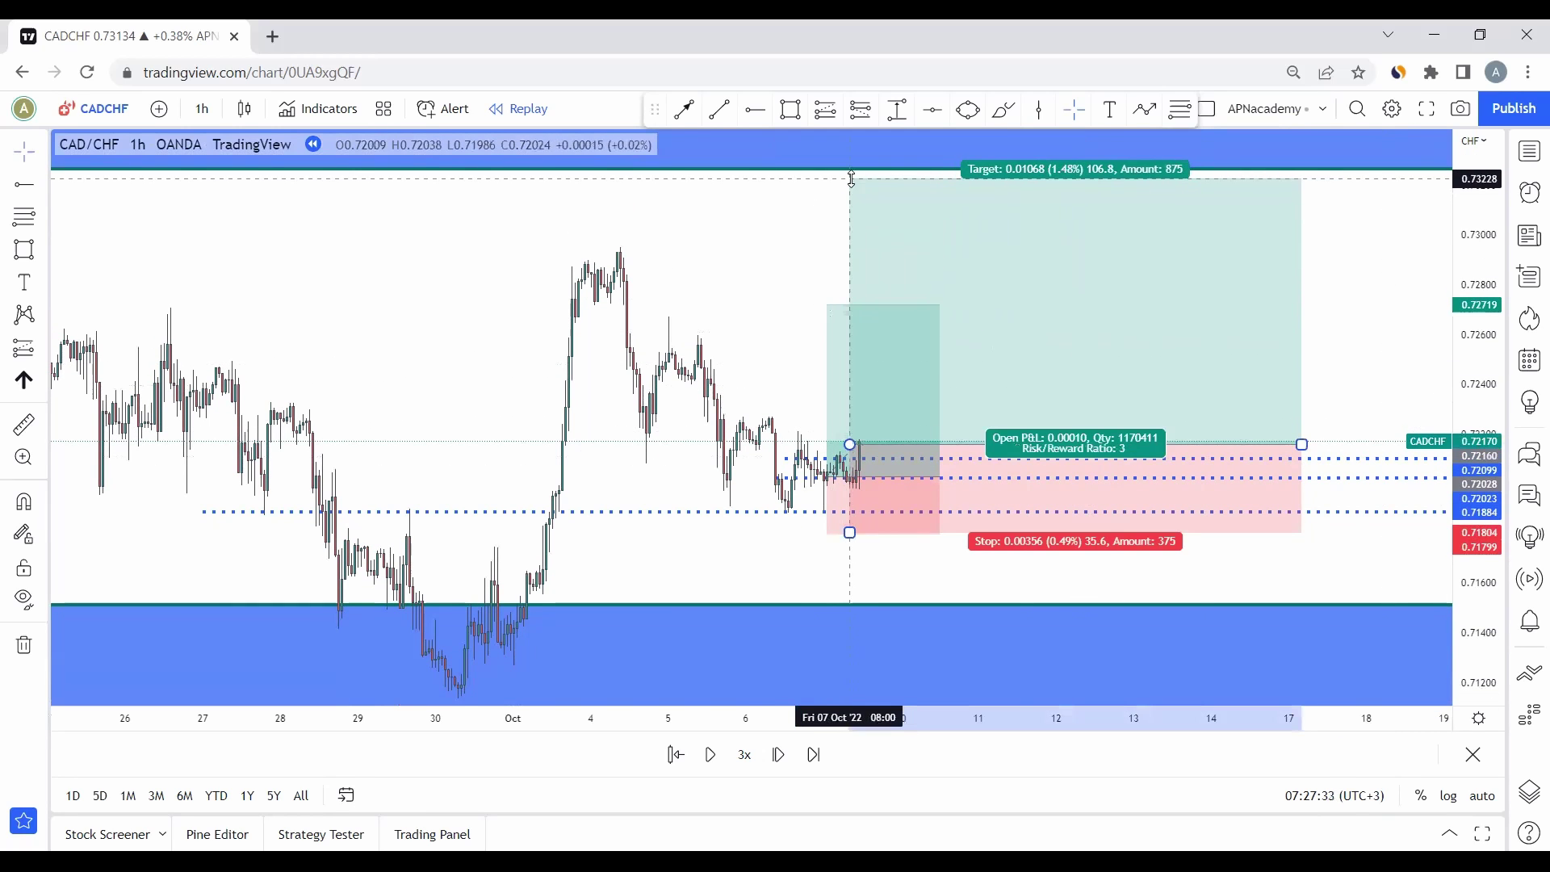
{"action": "left_click", "coordinate": [1332, 204]}
{"action": "left_click", "coordinate": [860, 379]}
{"action": "mouse_move", "coordinate": [827, 304]}
{"action": "left_mouse_down"}
{"action": "mouse_move", "coordinate": [811, 195]}
{"action": "mouse_move", "coordinate": [816, 304]}
{"action": "left_mouse_up"}
Step: Extend the right edges of both long positions to about 21 October 2022
{"action": "left_click_drag", "start_coordinate": [1248, 304], "coordinate": [960, 342]}
{"action": "left_click_drag", "start_coordinate": [652, 514], "coordinate": [1345, 436]}
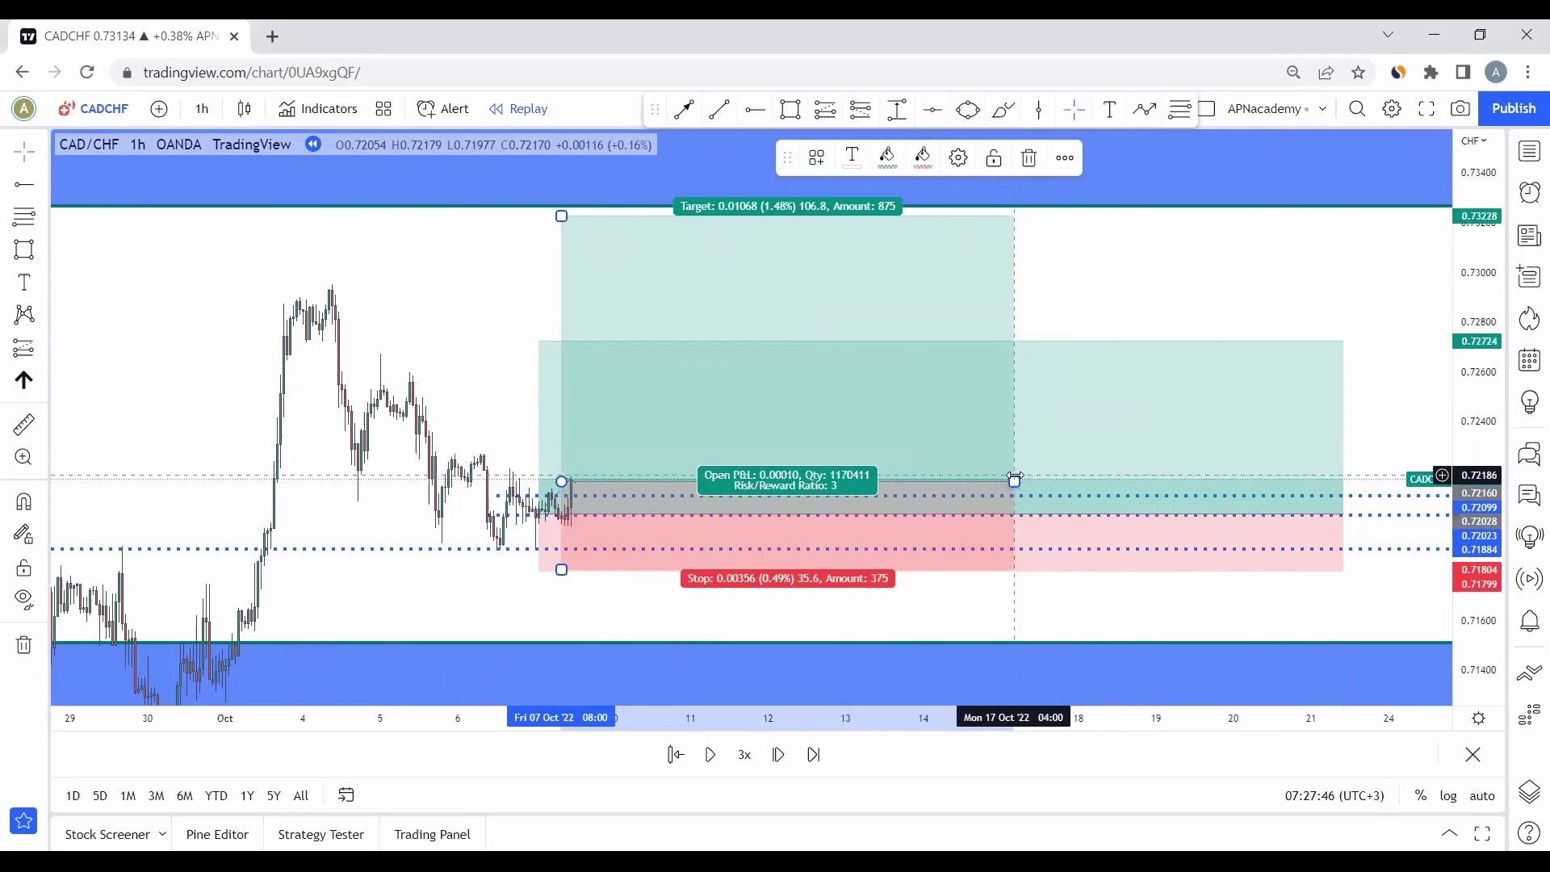
{"action": "left_click_drag", "start_coordinate": [1015, 479], "coordinate": [1328, 434]}
{"action": "left_click", "coordinate": [1412, 356]}
Step: Play the replay past the second position's 0.72724 target and pause it at about 13 October 2022
{"action": "mouse_move", "coordinate": [651, 658]}
{"action": "left_click", "coordinate": [699, 664]}
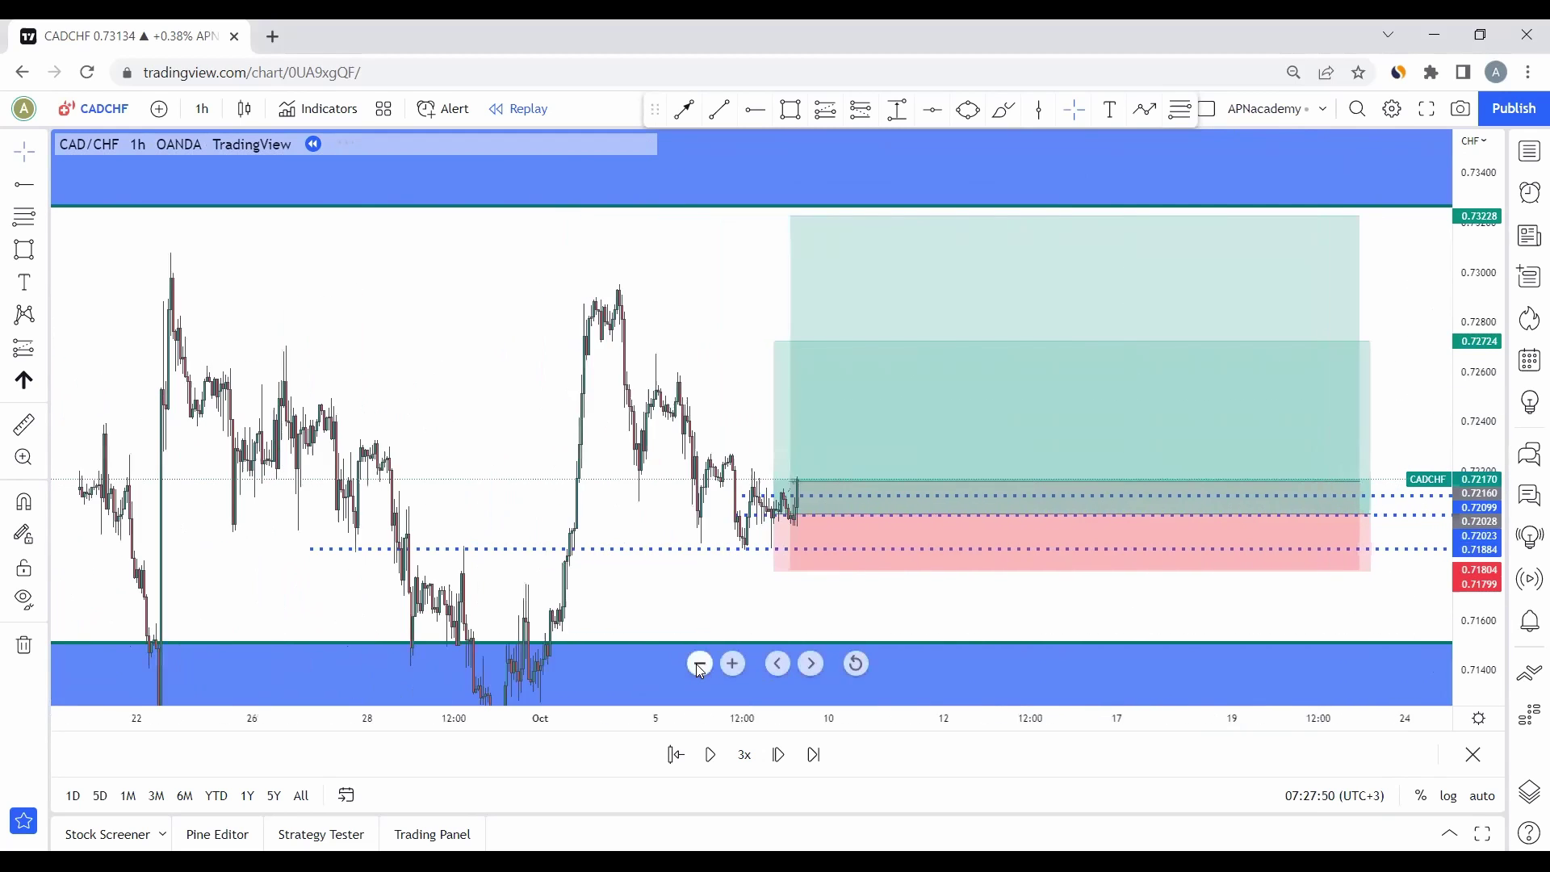
{"action": "left_click", "coordinate": [699, 664]}
{"action": "left_click_drag", "start_coordinate": [565, 443], "coordinate": [178, 413]}
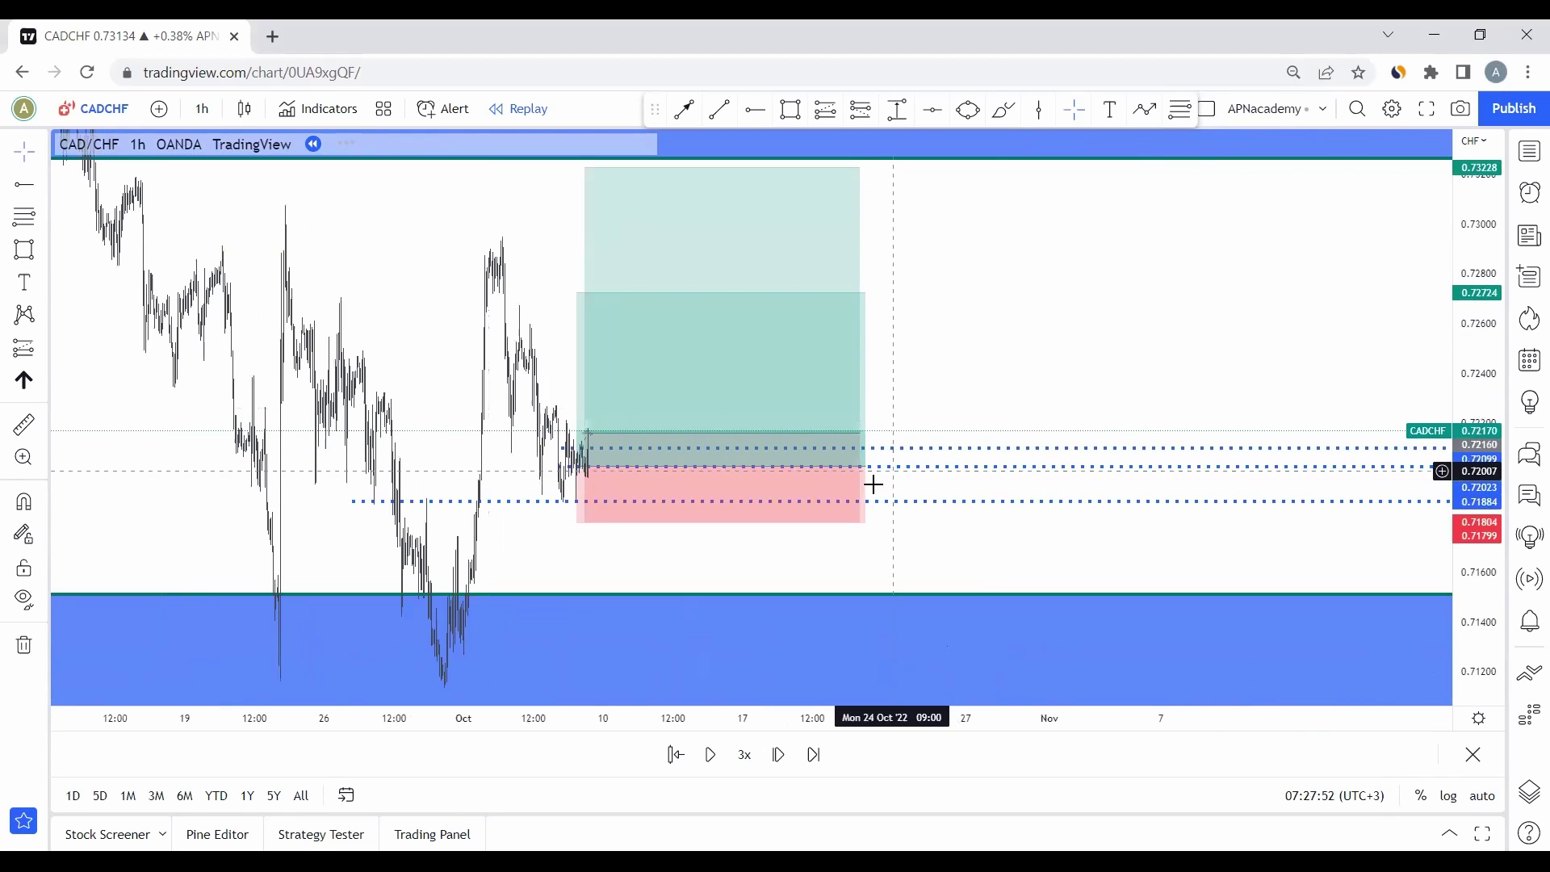
{"action": "left_click_drag", "start_coordinate": [1012, 352], "coordinate": [1111, 336]}
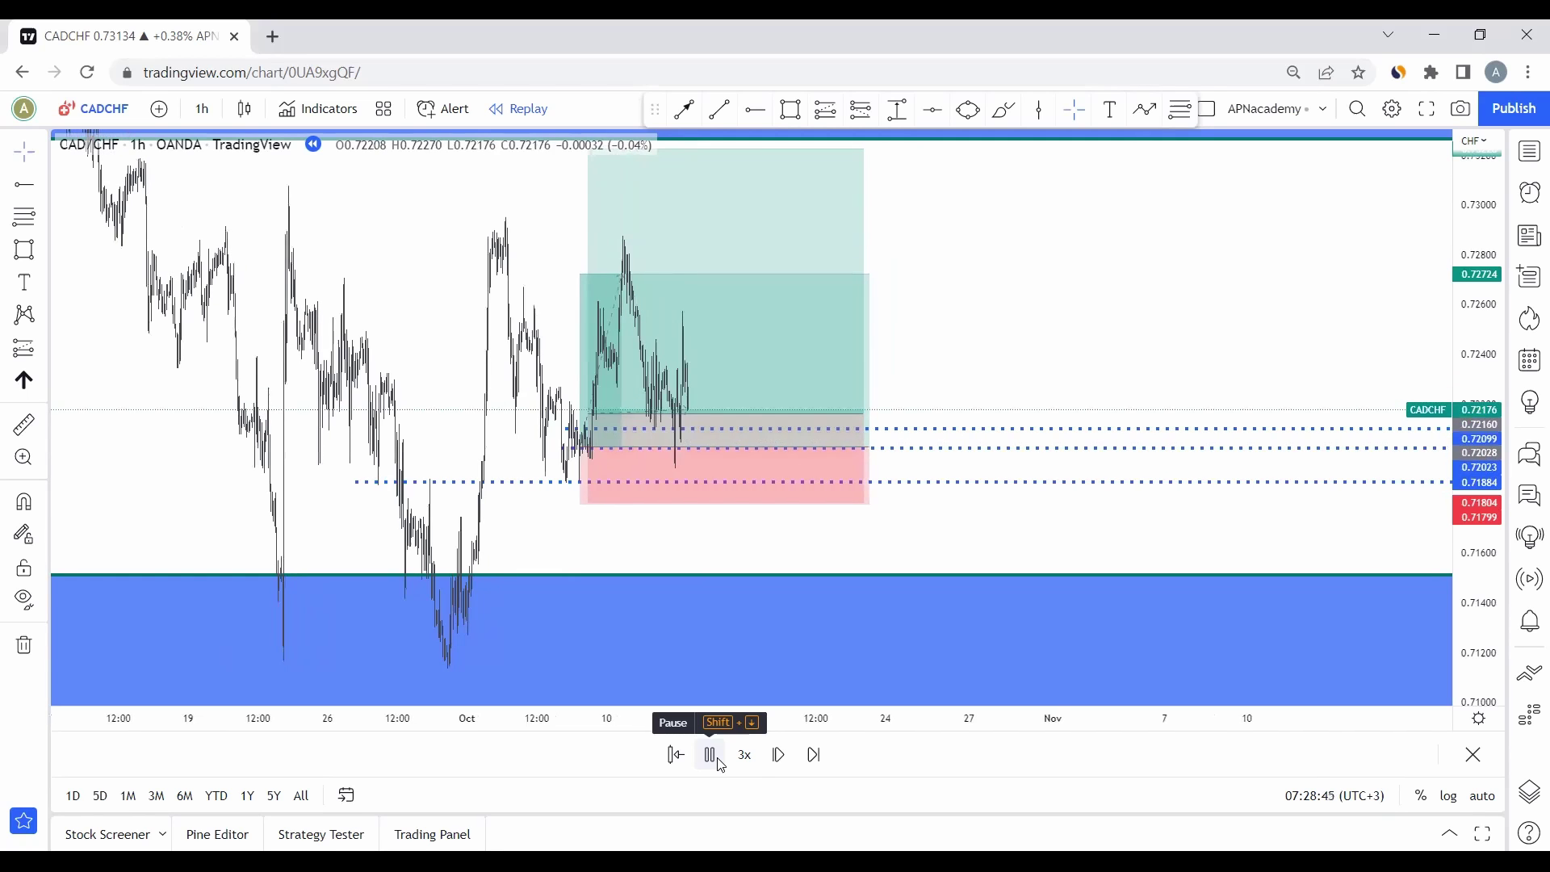
{"action": "left_click", "coordinate": [711, 755]}
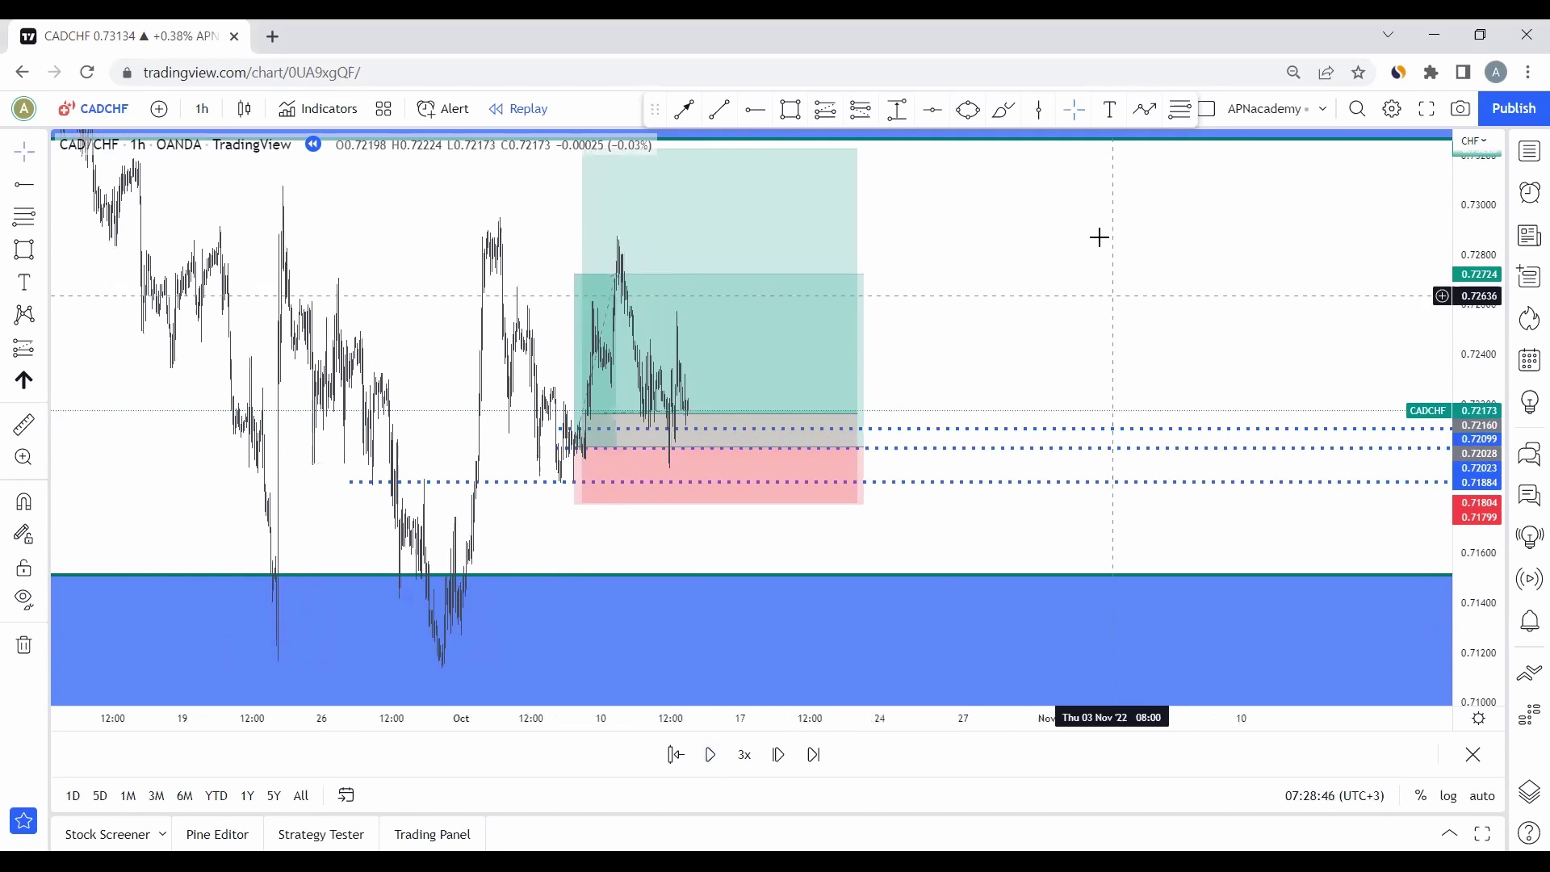
Step: Resume the replay and pause it once price has reached the first position's target at 0.73228
{"action": "left_click_drag", "start_coordinate": [1100, 237], "coordinate": [1063, 339]}
{"action": "left_click", "coordinate": [726, 507]}
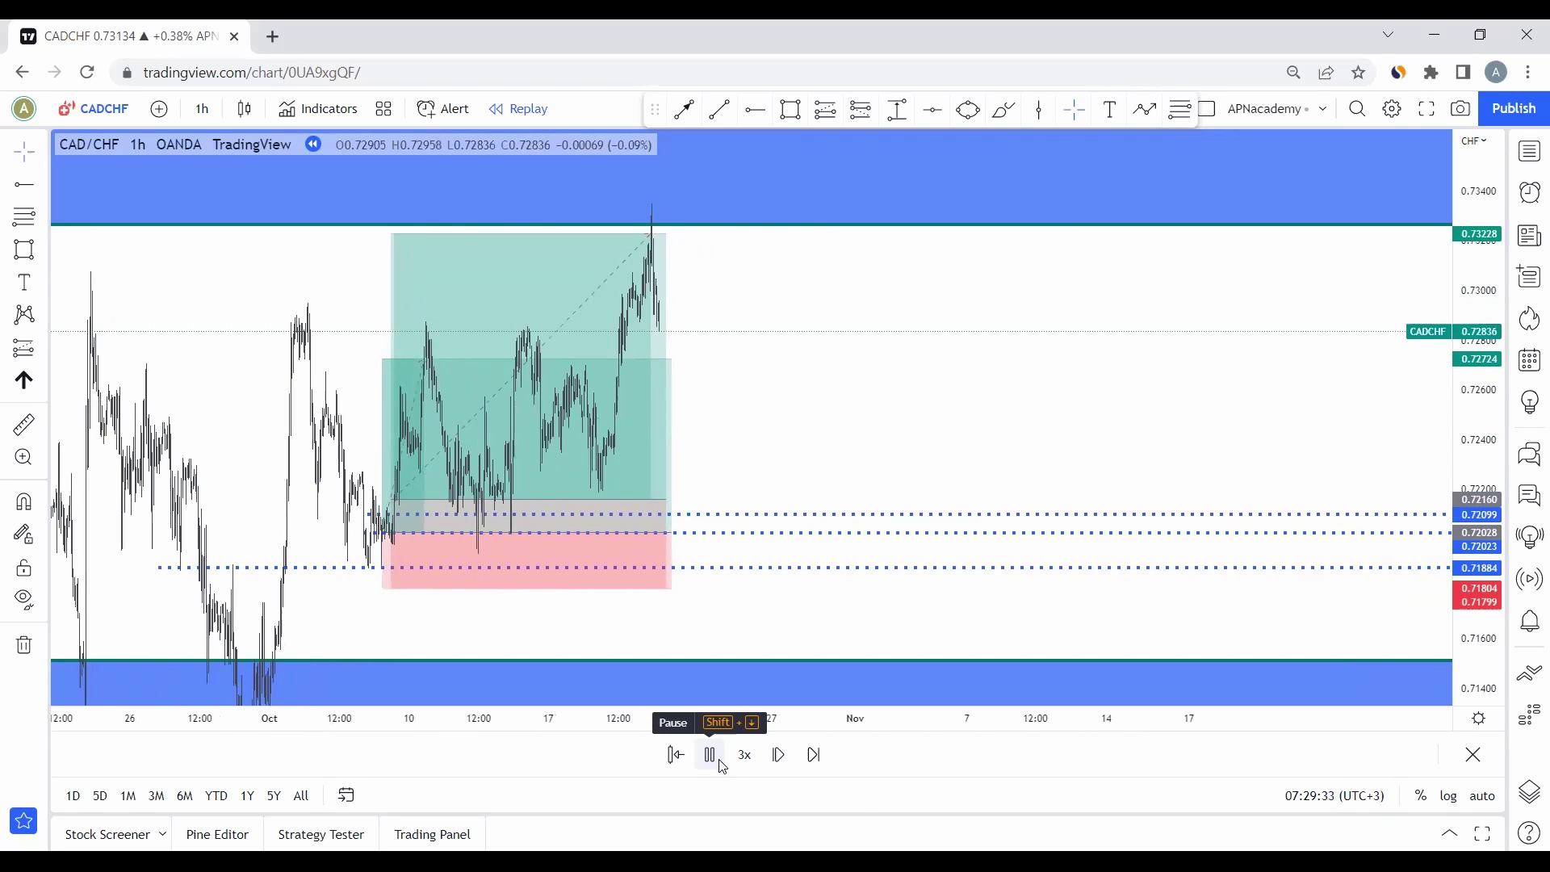
{"action": "left_click", "coordinate": [721, 763]}
Step: Enable session breaks in the chart's appearance settings
{"action": "scroll", "coordinate": [824, 457], "scroll_direction": "left", "scroll_amount": 5}
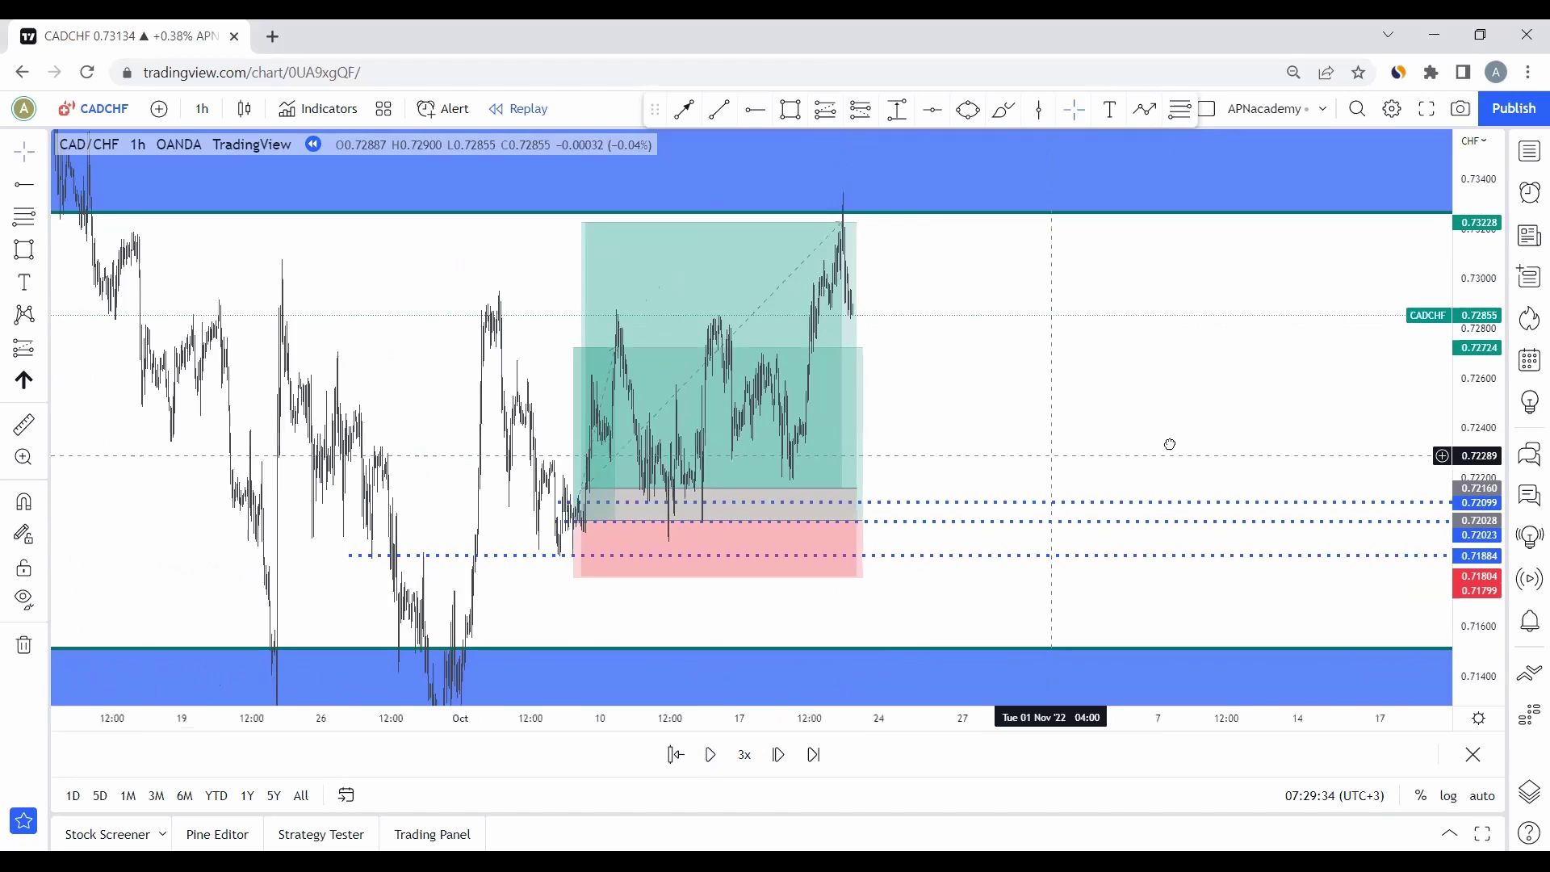
{"action": "left_click", "coordinate": [731, 663]}
{"action": "left_click", "coordinate": [731, 664]}
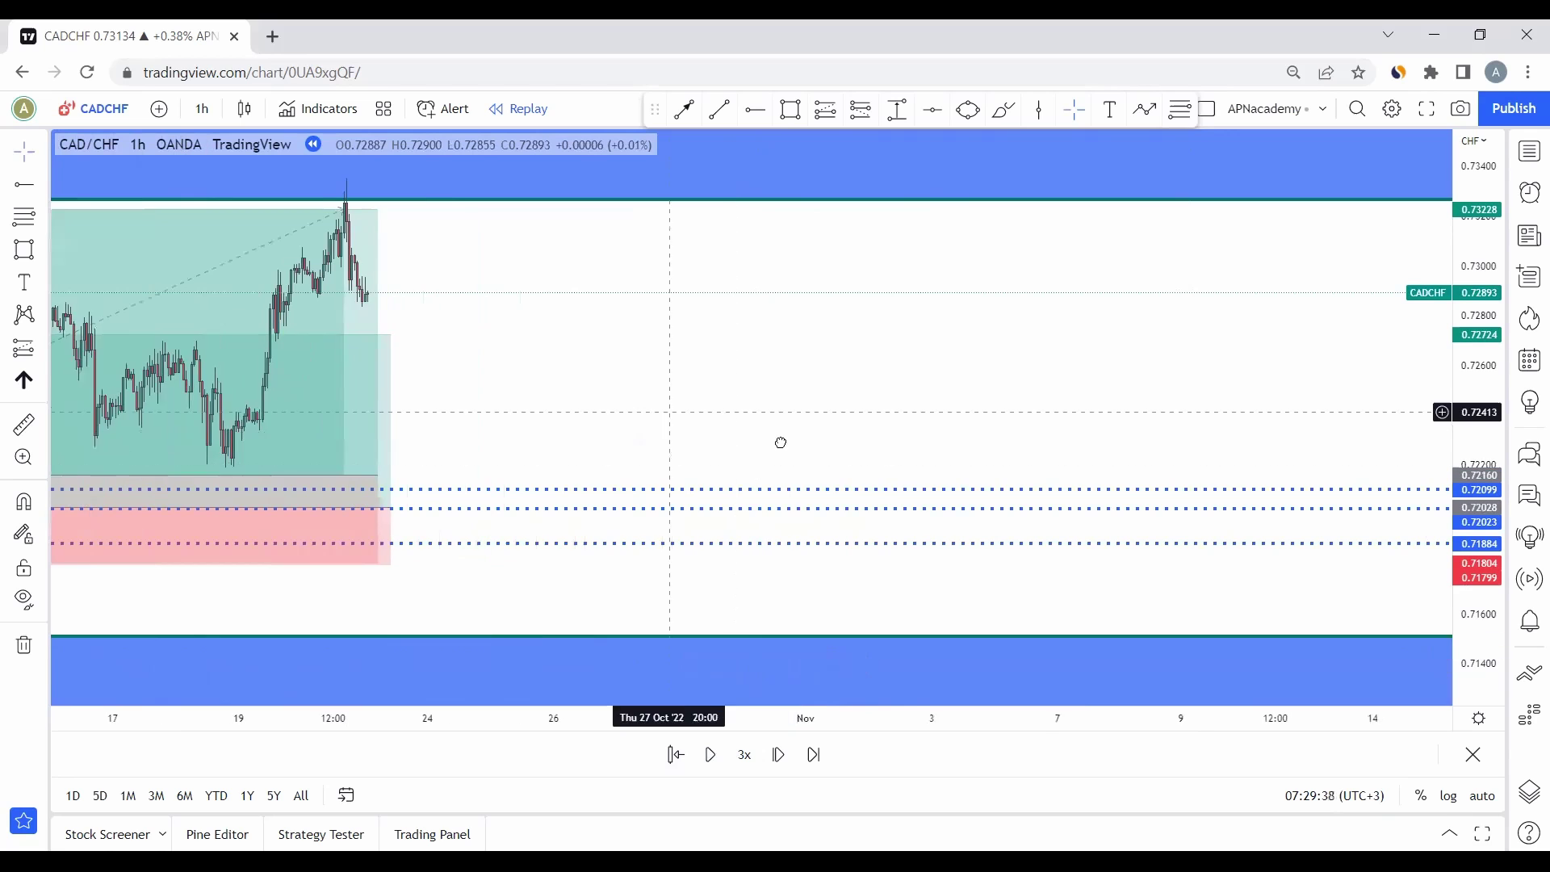
{"action": "scroll", "coordinate": [778, 440], "scroll_direction": "down", "scroll_amount": 2}
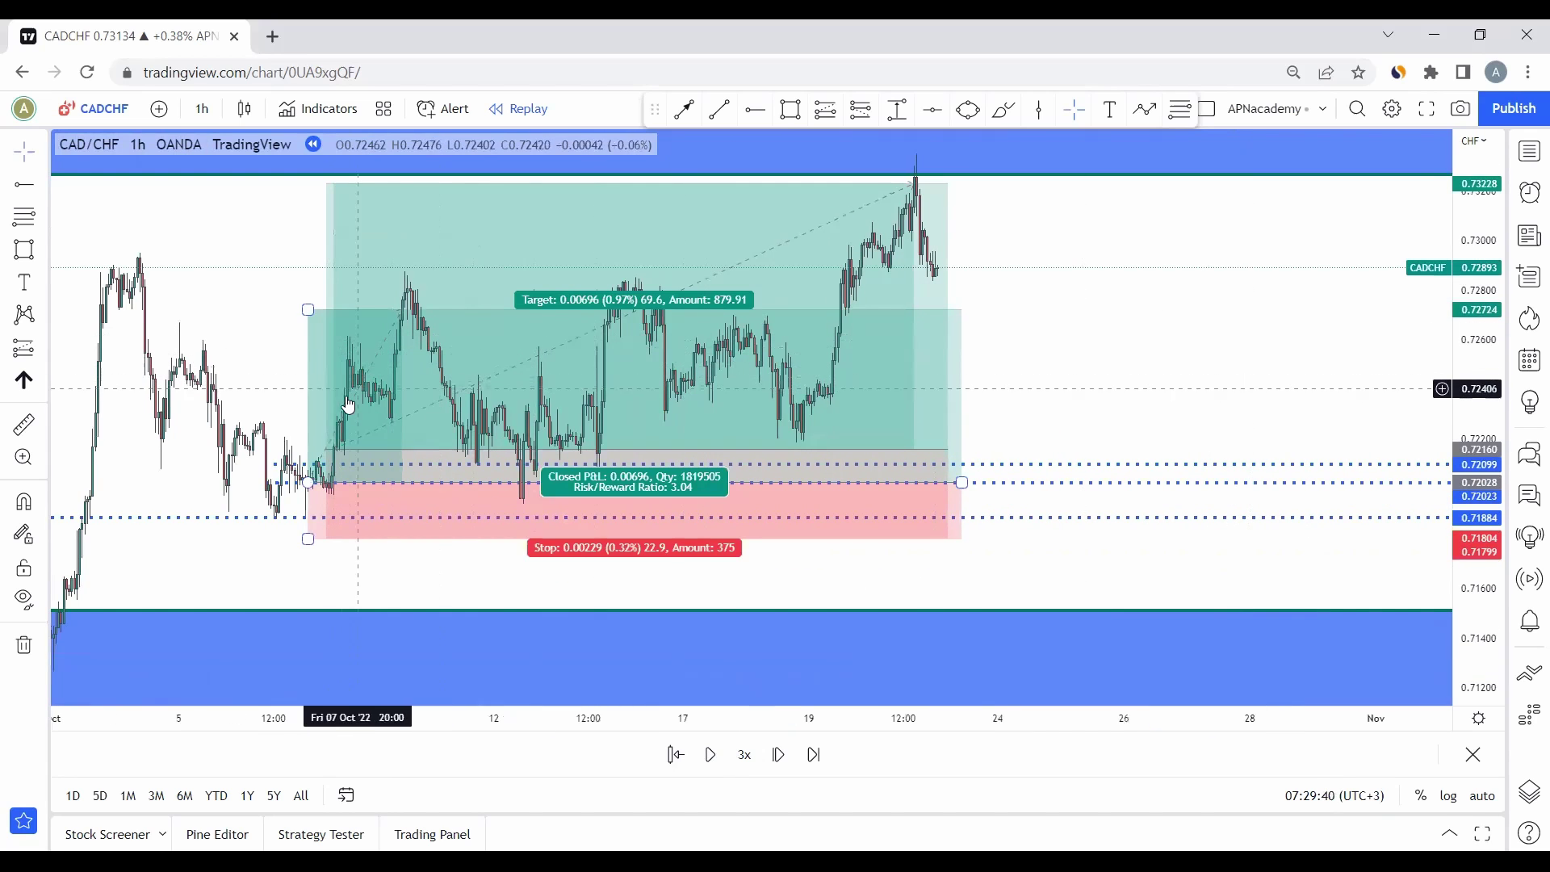
{"action": "left_click_drag", "start_coordinate": [1135, 277], "coordinate": [1232, 380]}
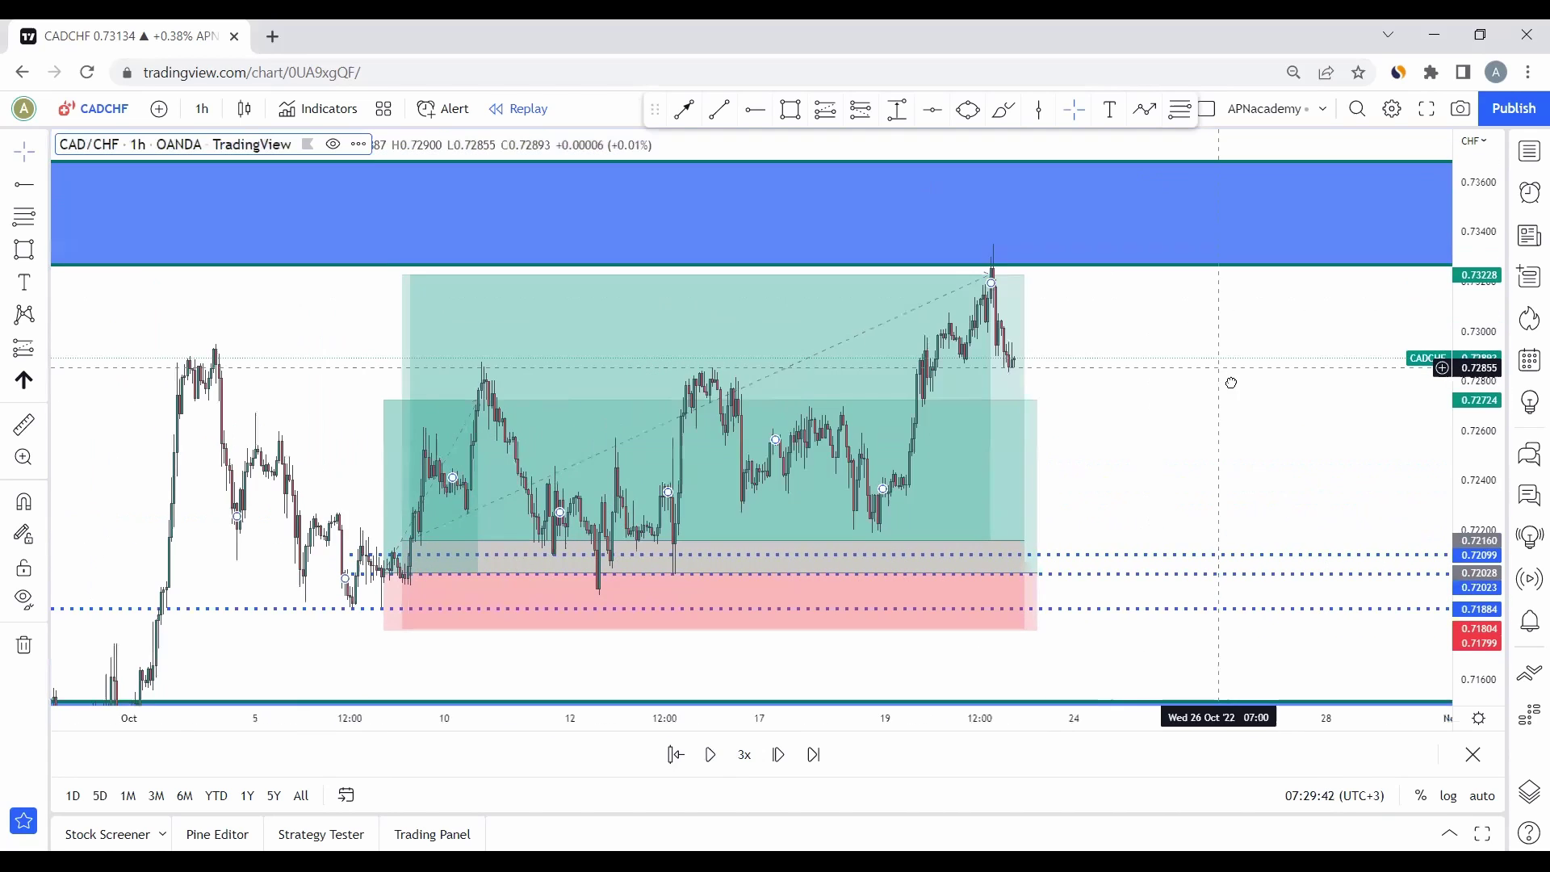
{"action": "right_click", "coordinate": [1231, 390]}
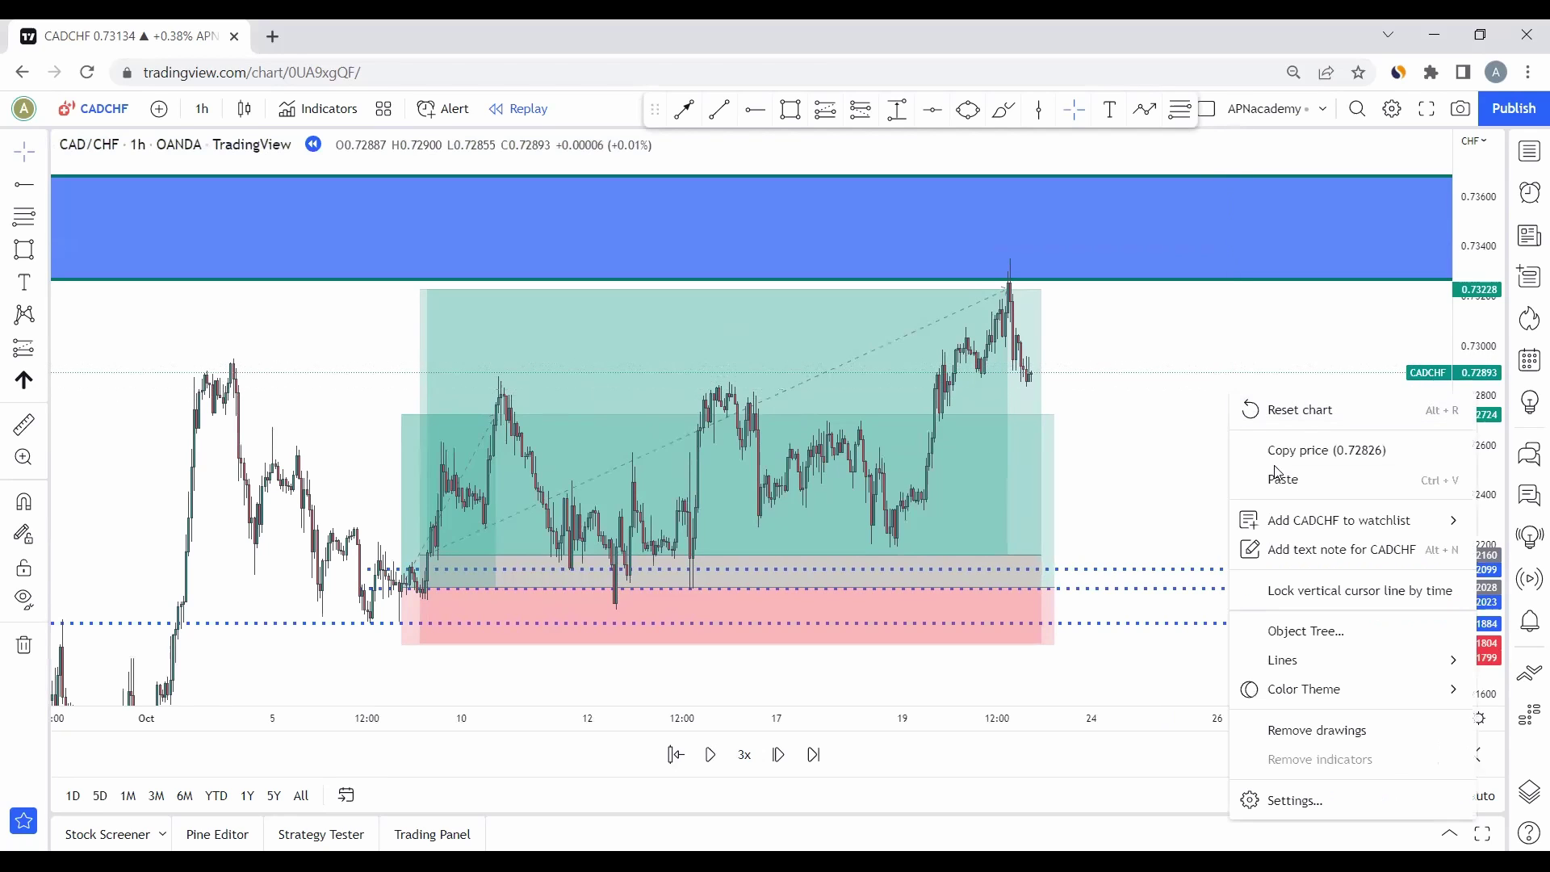
{"action": "mouse_move", "coordinate": [1320, 699]}
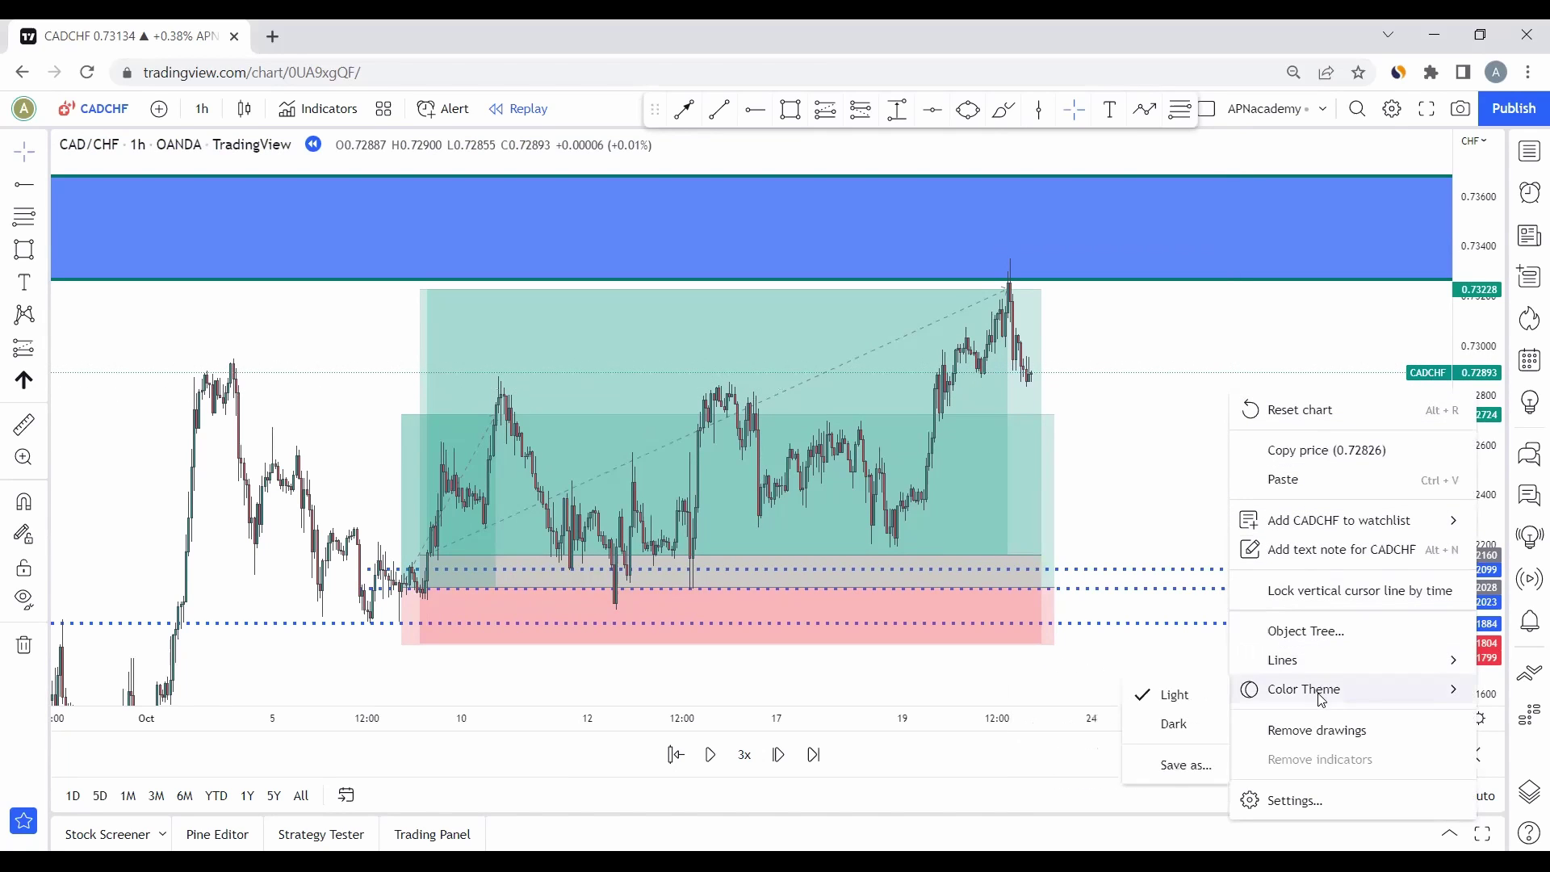
{"action": "left_click", "coordinate": [1289, 799]}
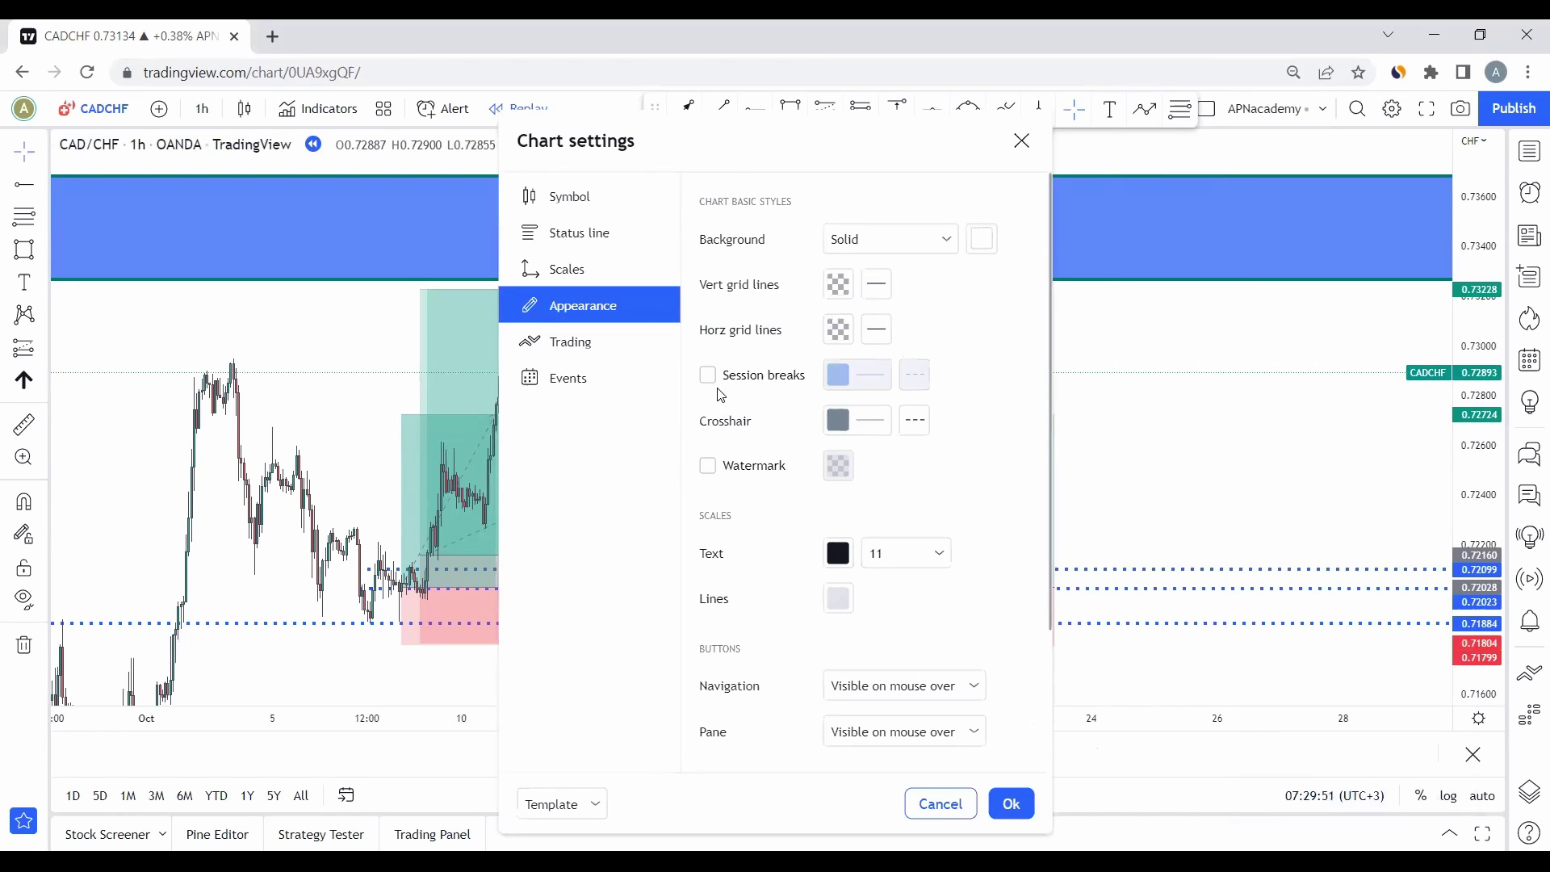
{"action": "left_click", "coordinate": [1005, 801]}
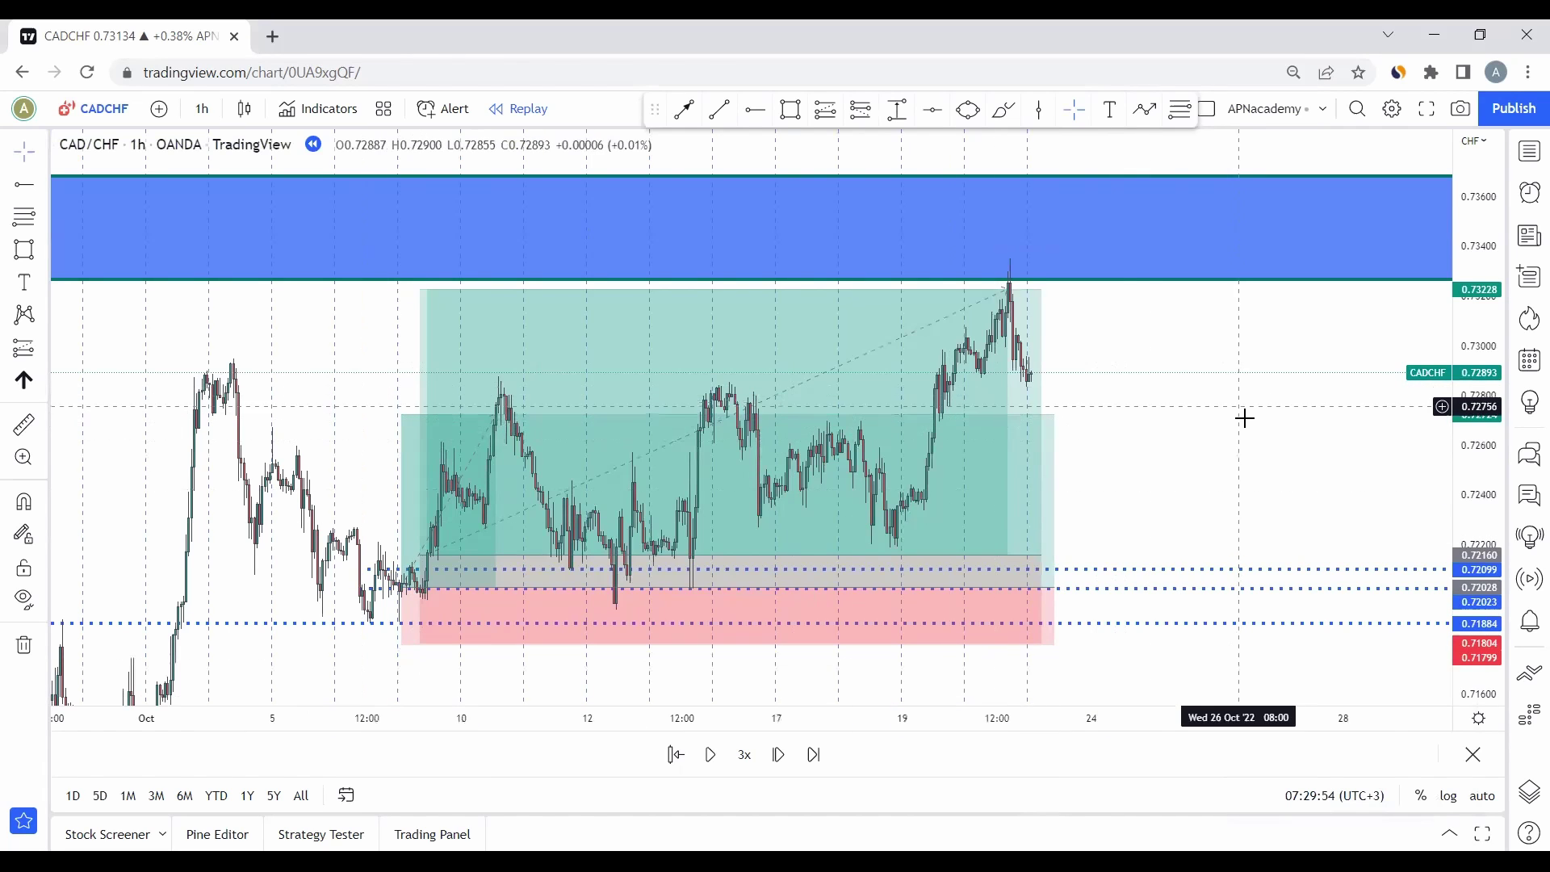
Step: Compare how many sessions each long position takes from its entry to its target, along with their risk/reward ratios
{"action": "left_click_drag", "start_coordinate": [1242, 415], "coordinate": [1349, 363]}
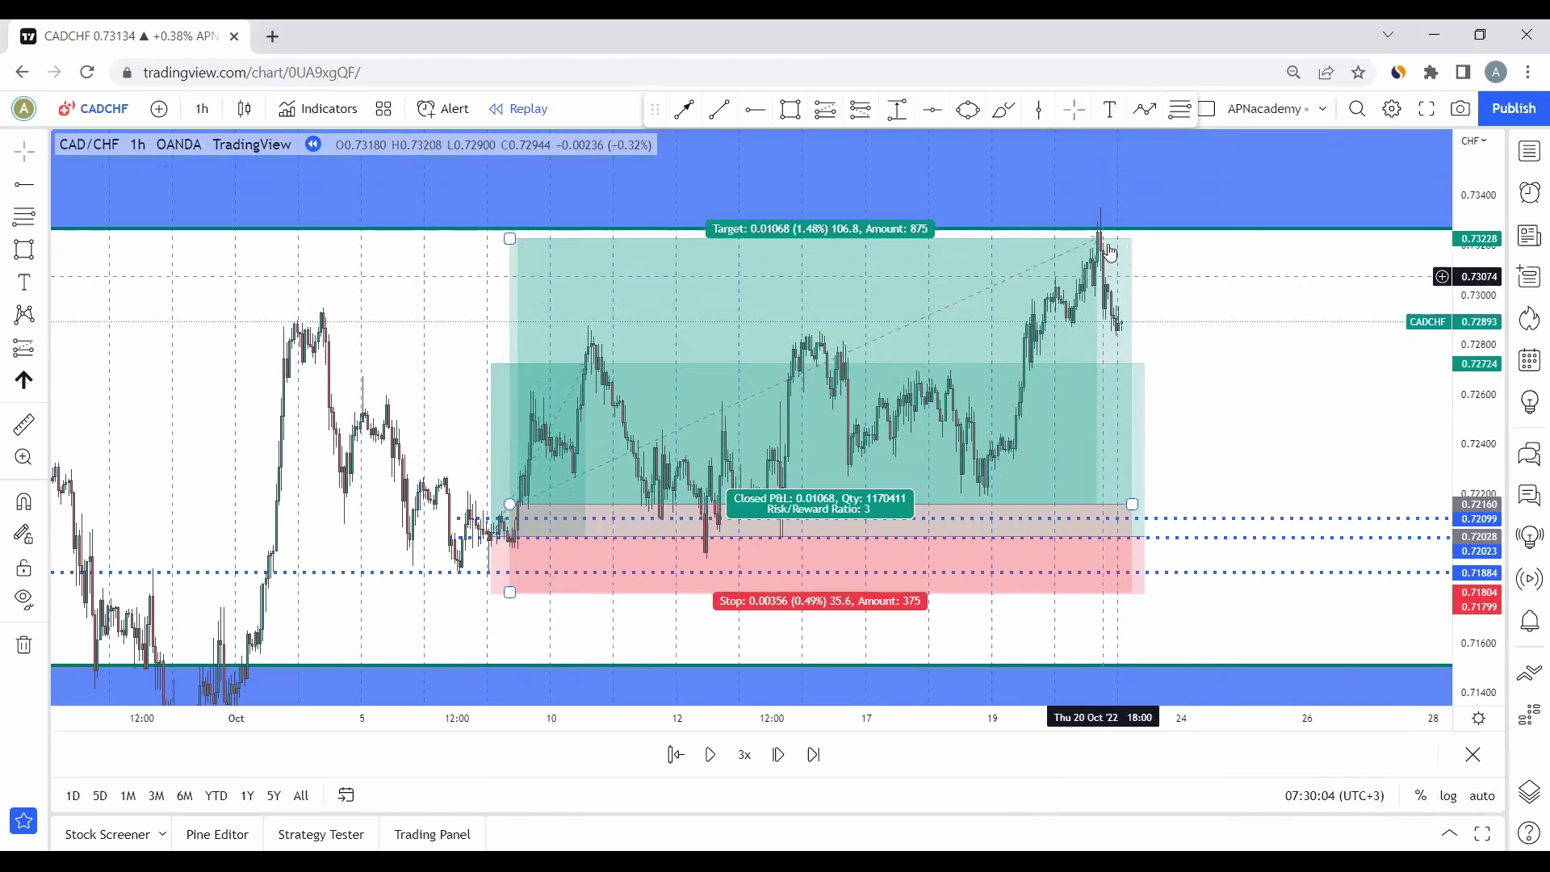
{"action": "left_click", "coordinate": [518, 365]}
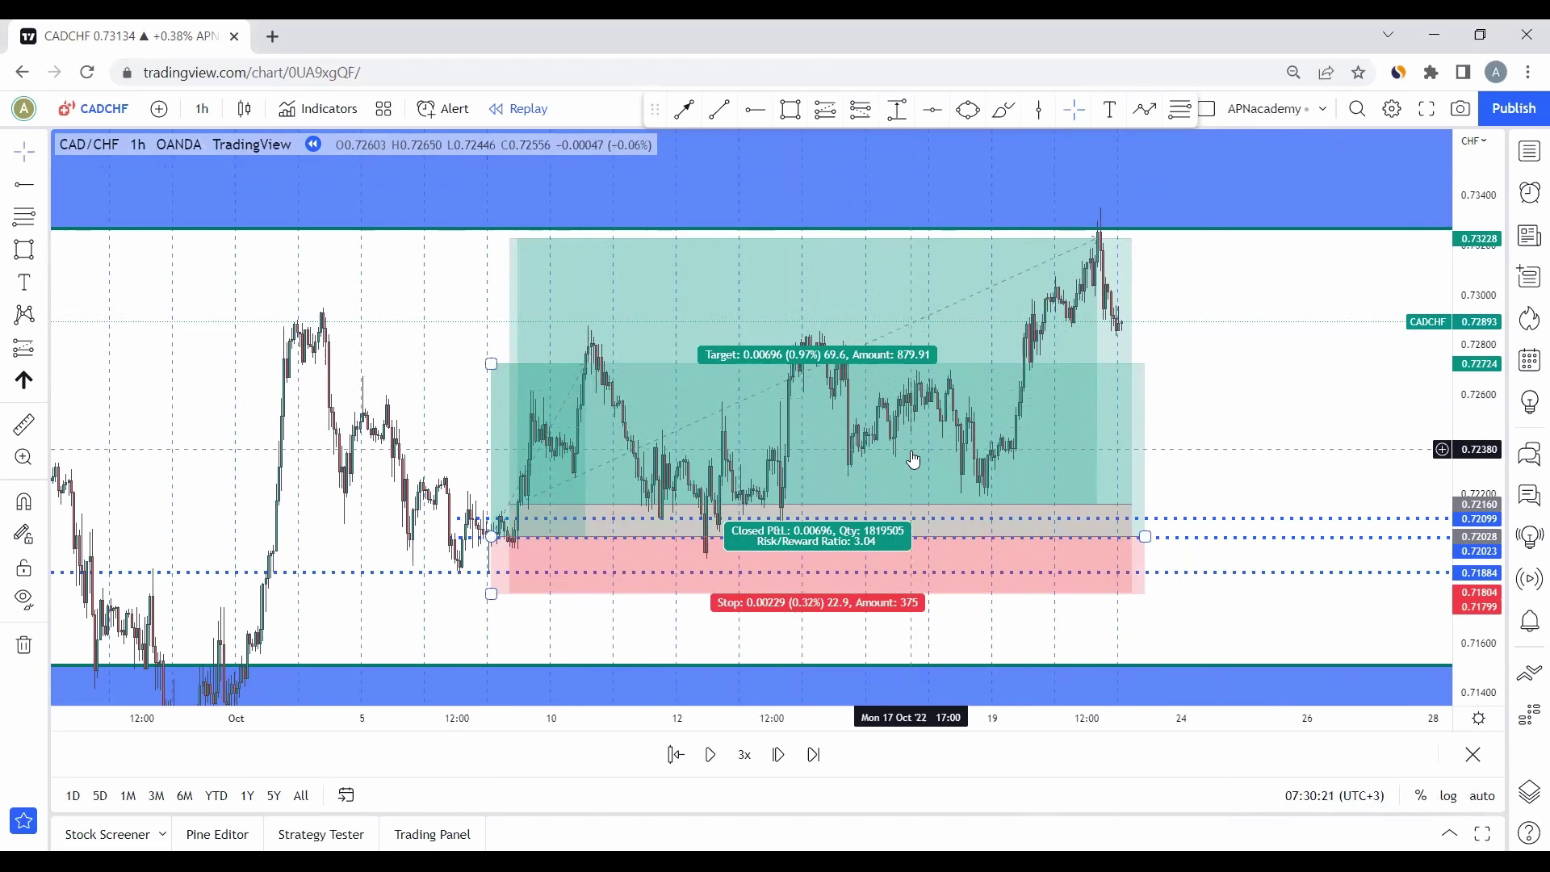
{"action": "left_click_drag", "start_coordinate": [1253, 360], "coordinate": [1088, 486]}
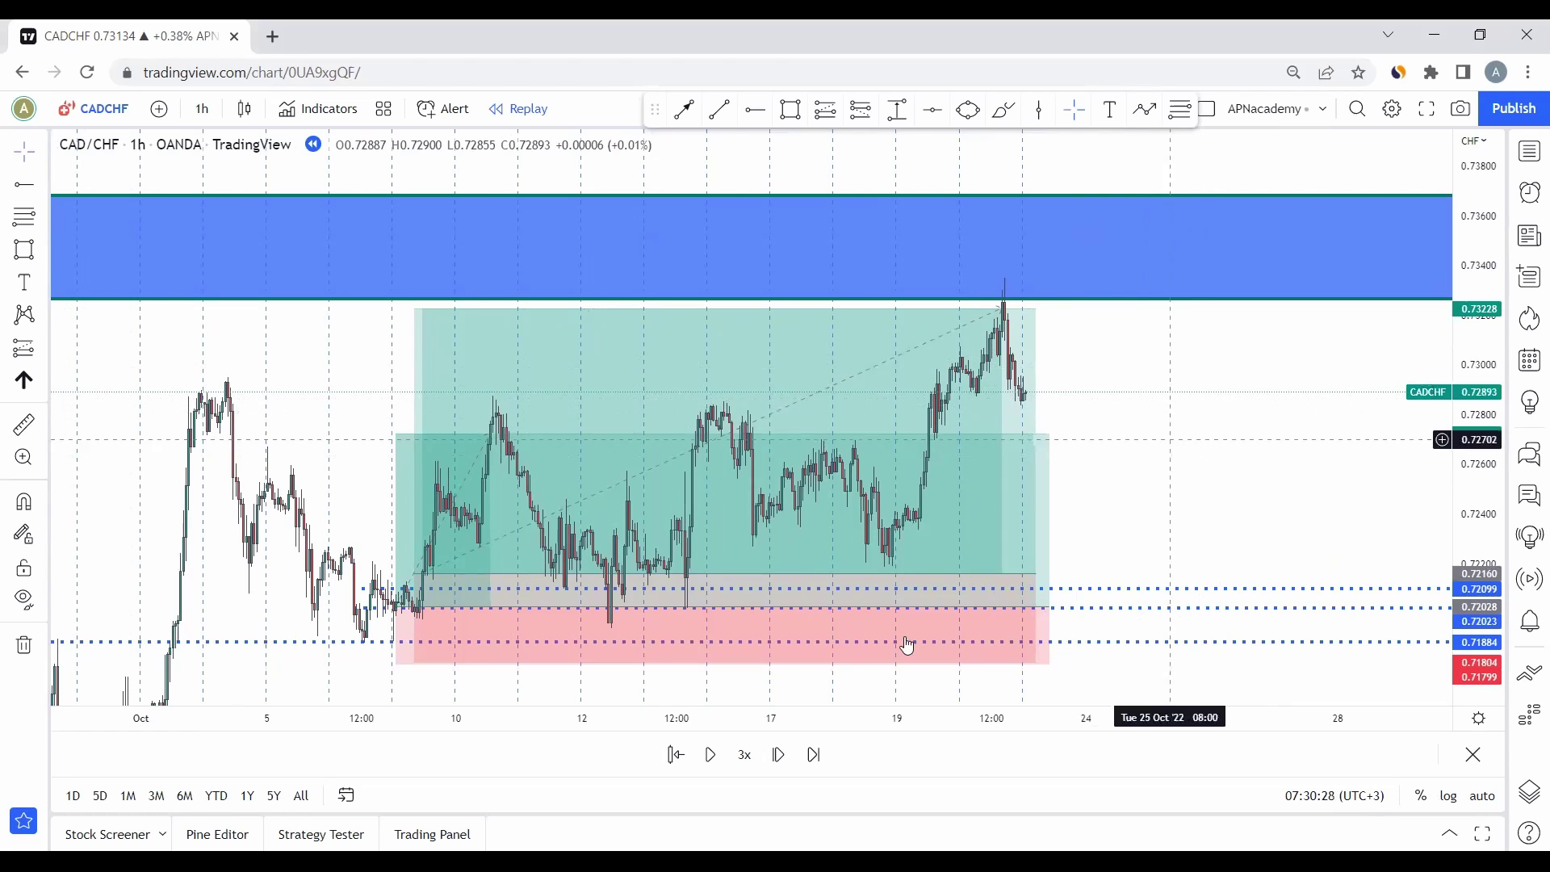
{"action": "mouse_move", "coordinate": [1015, 341]}
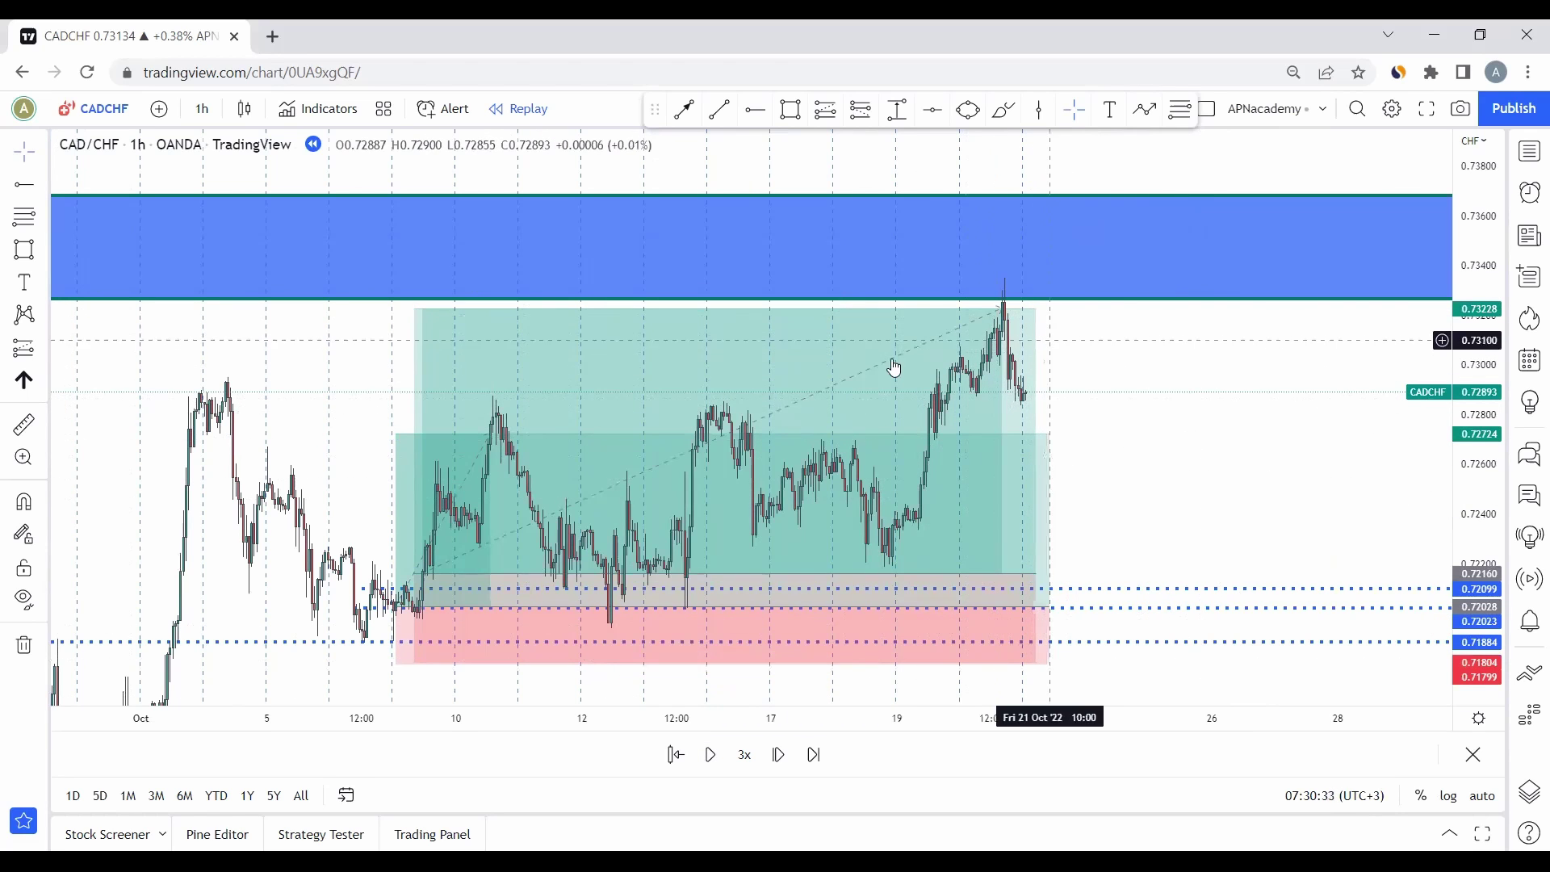
{"action": "mouse_move", "coordinate": [414, 445]}
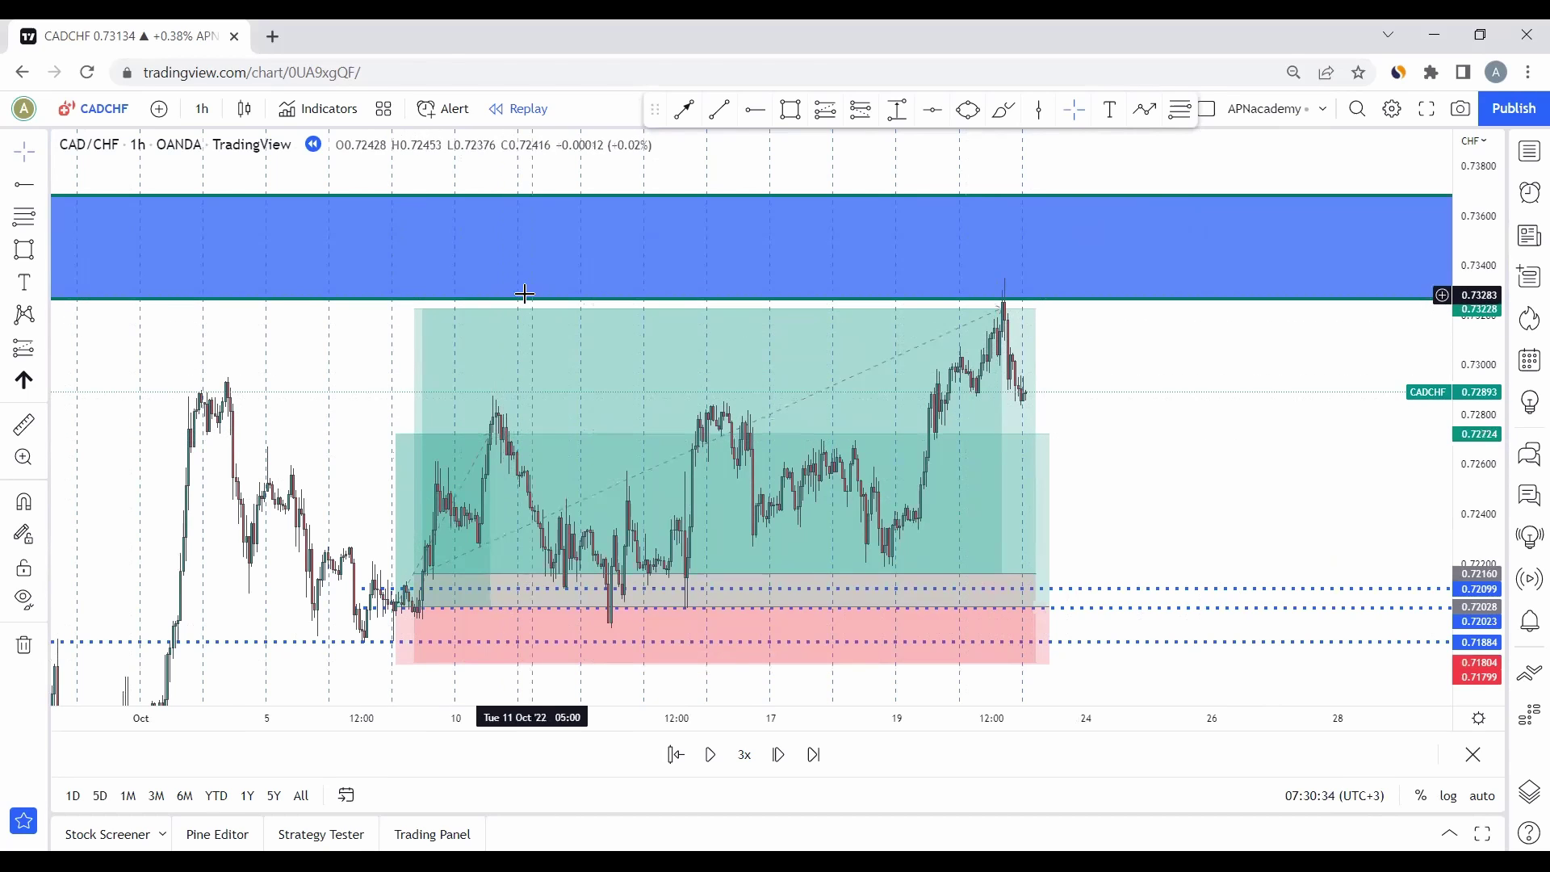
{"action": "mouse_move", "coordinate": [427, 315]}
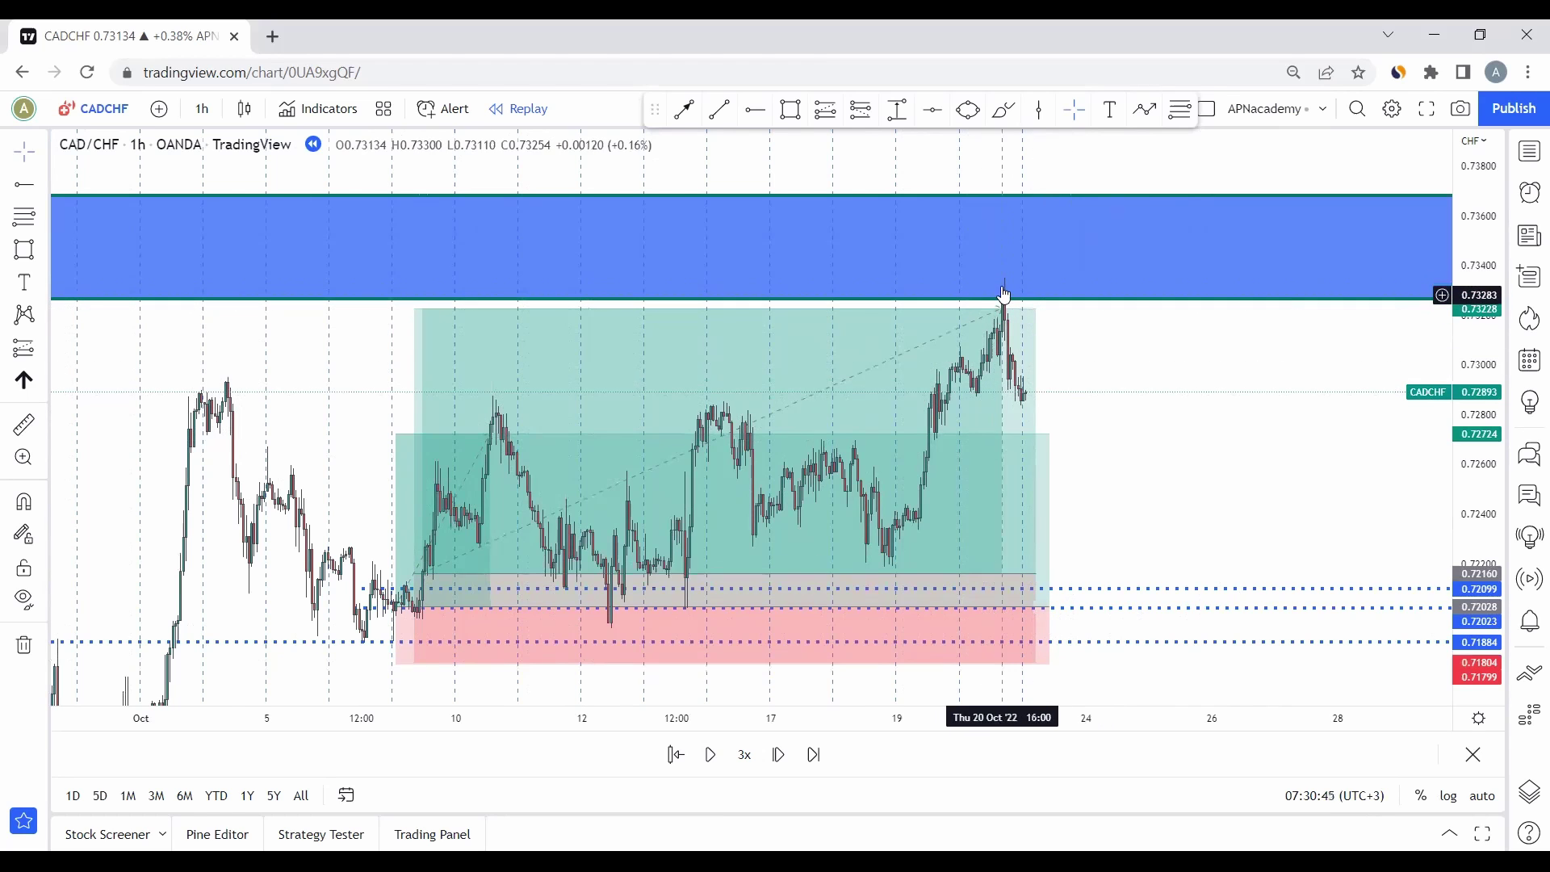
{"action": "mouse_move", "coordinate": [1265, 426]}
{"action": "left_mouse_down"}
{"action": "mouse_move", "coordinate": [1365, 423]}
{"action": "mouse_move", "coordinate": [1254, 421]}
{"action": "left_mouse_up"}
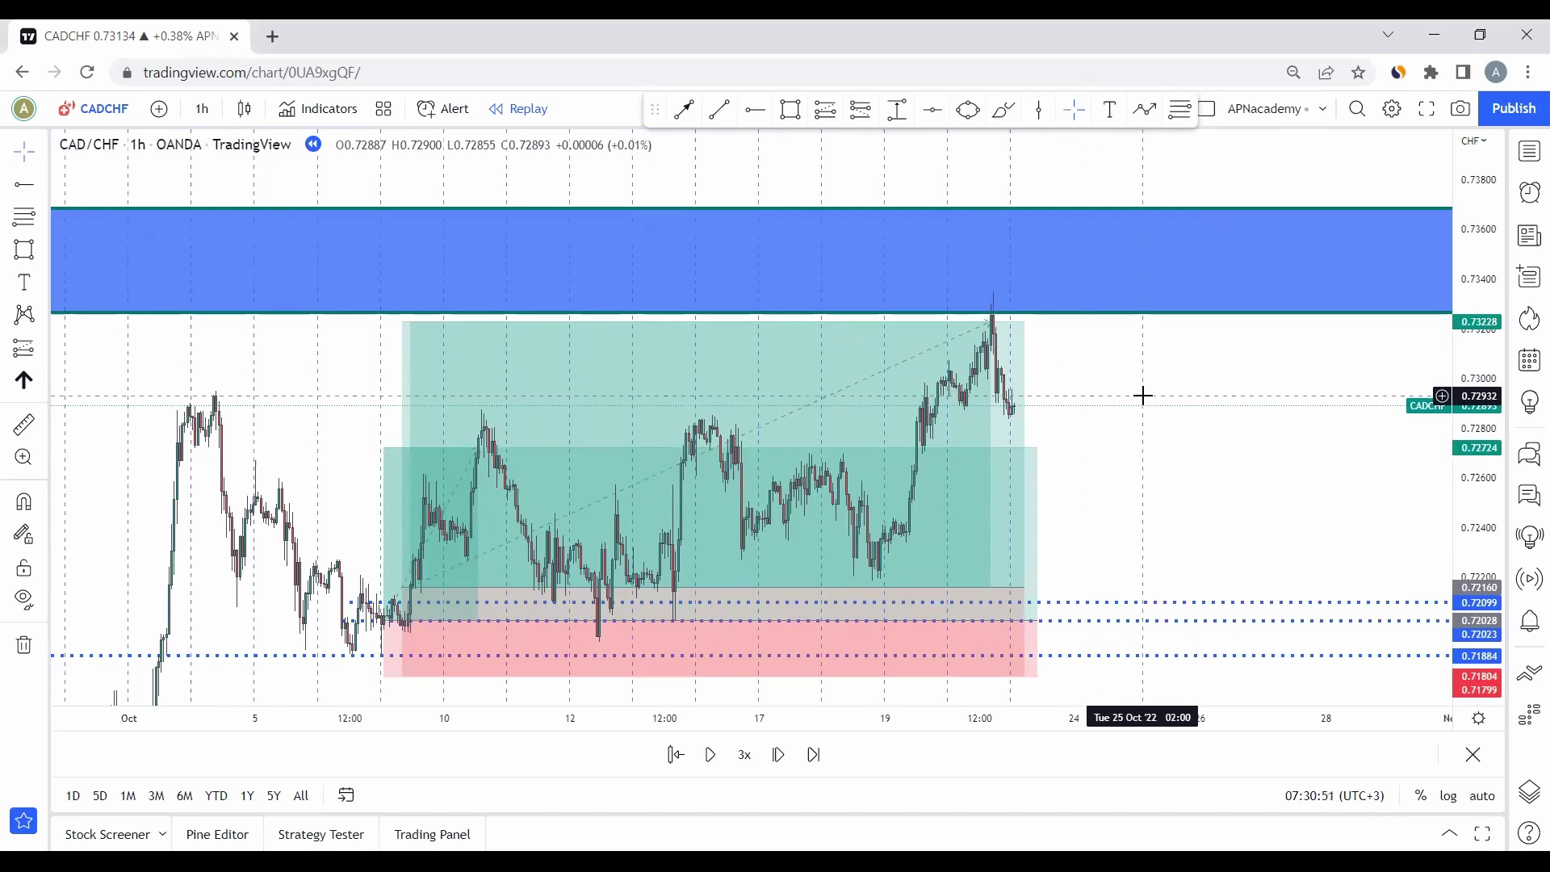
{"action": "left_click", "coordinate": [994, 319]}
{"action": "left_click", "coordinate": [1187, 387]}
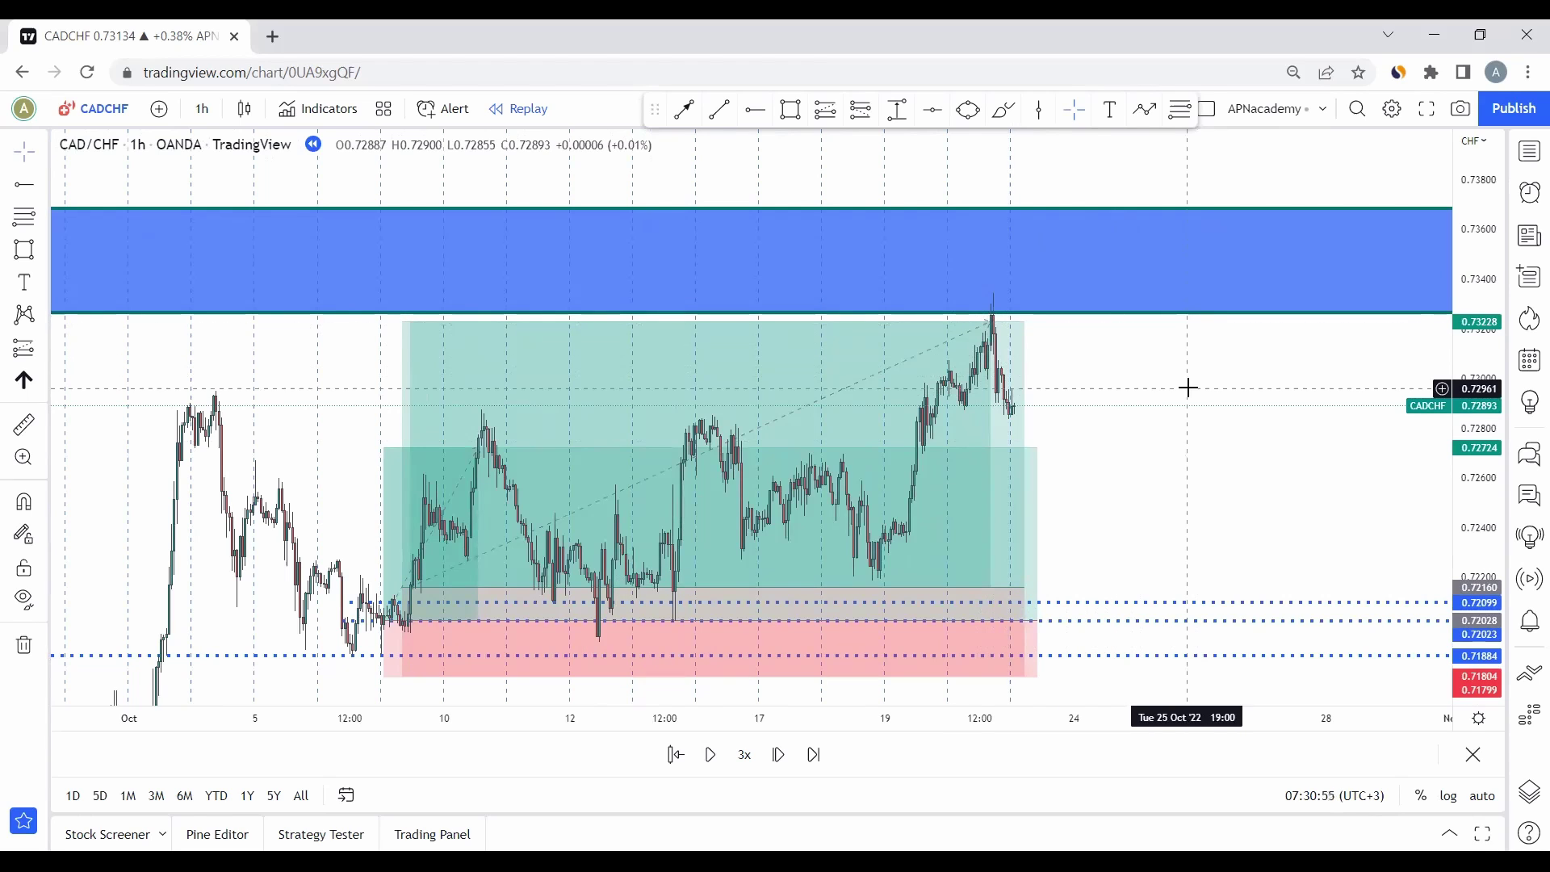